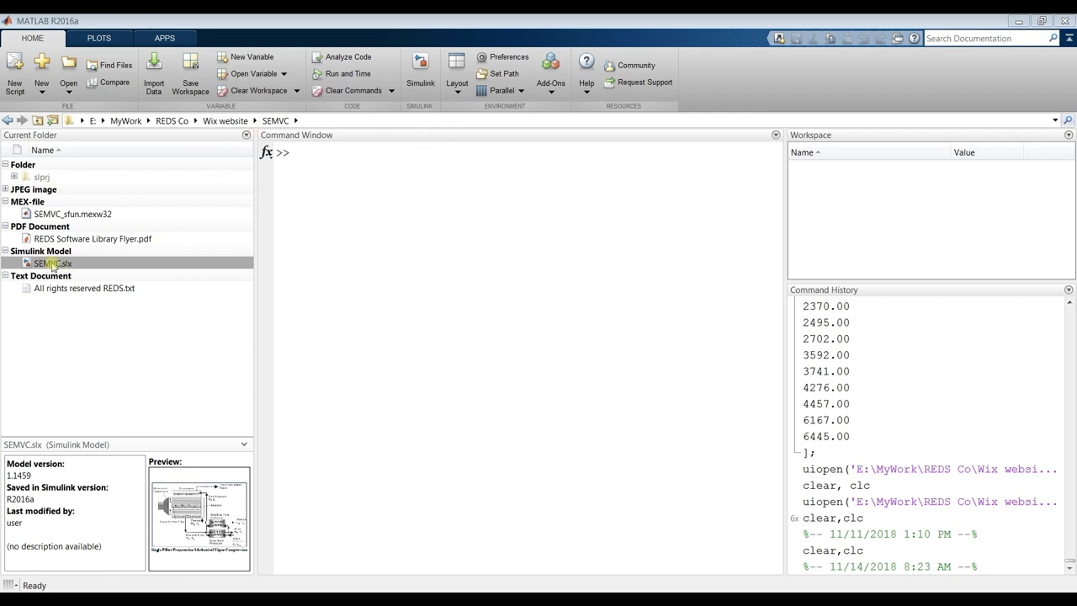
Step: Open the SEMVC.slx model from the SEMVC project folder
click(52, 265)
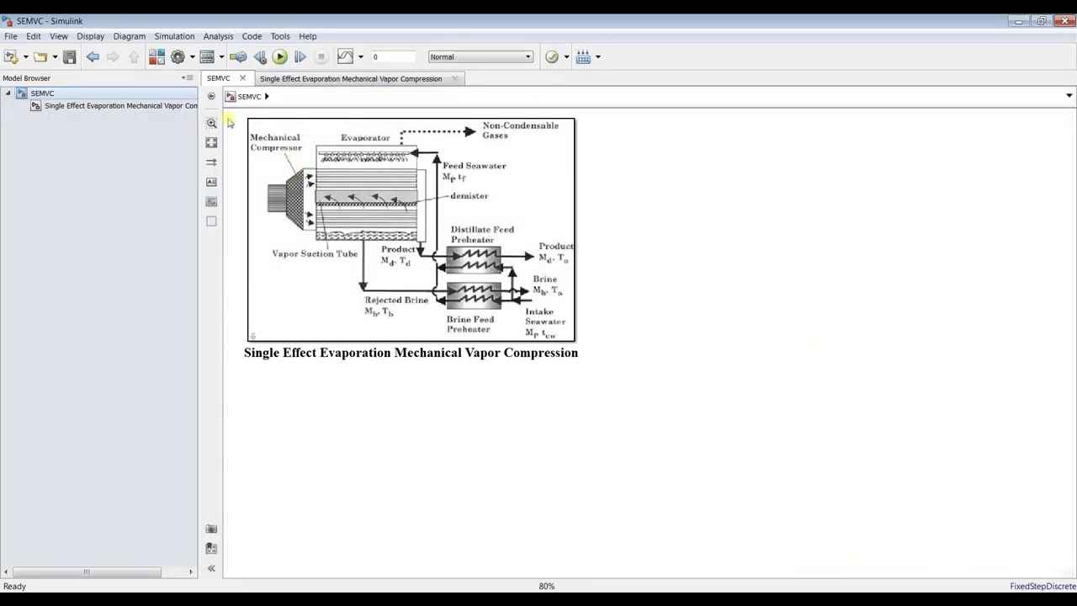
Step: Show the Model Browser hierarchy pane beside the SEMVC evaporation diagram
mouse_move(296, 158)
mouse_down()
mouse_move(302, 177)
mouse_move(294, 167)
mouse_up()
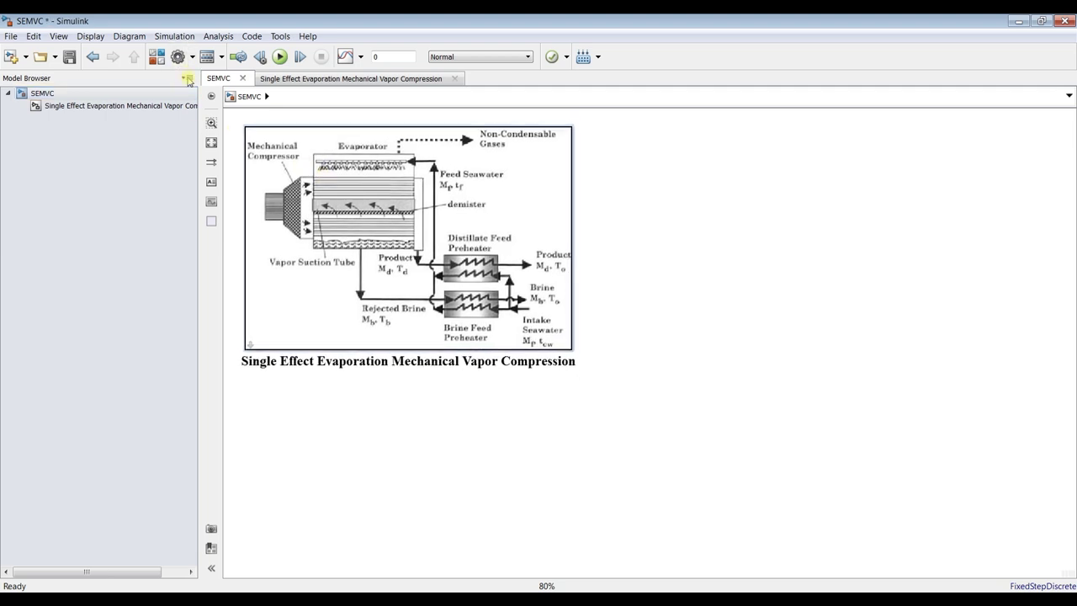
click(187, 78)
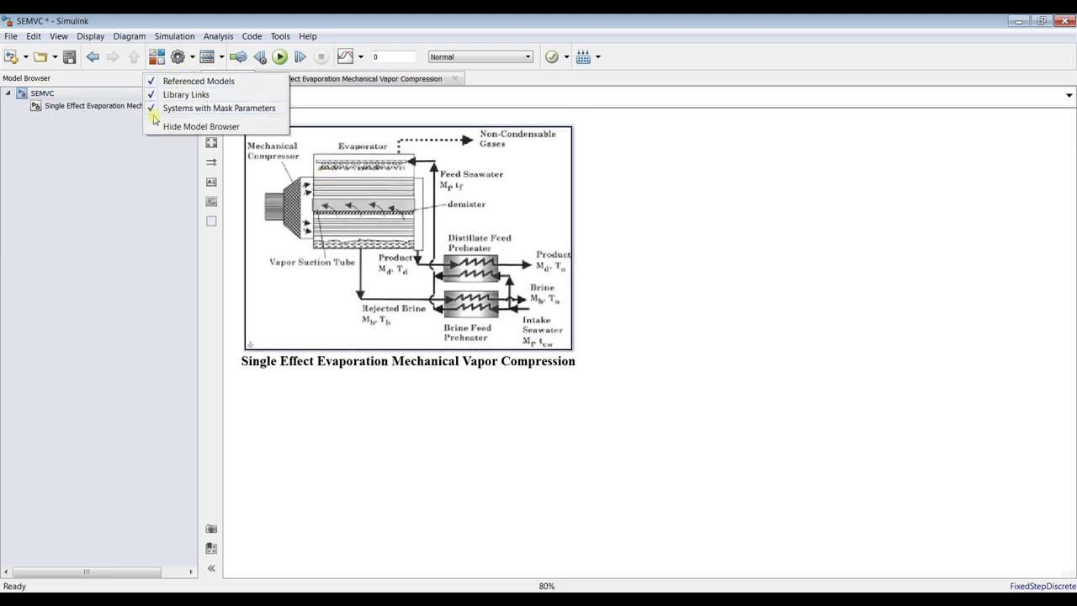
click(56, 108)
click(58, 36)
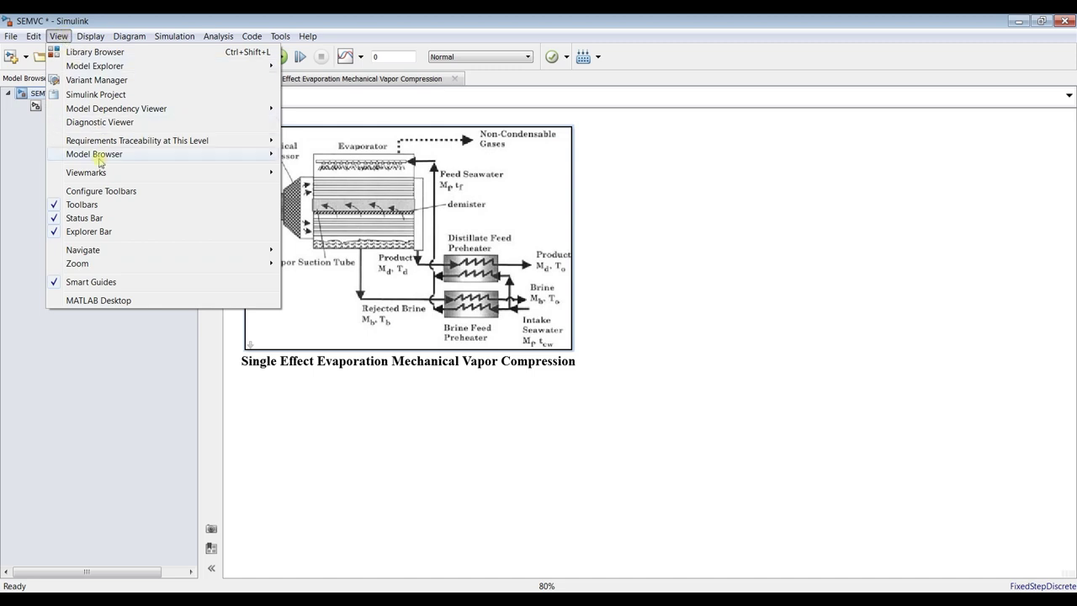
mouse_move(104, 176)
mouse_move(253, 157)
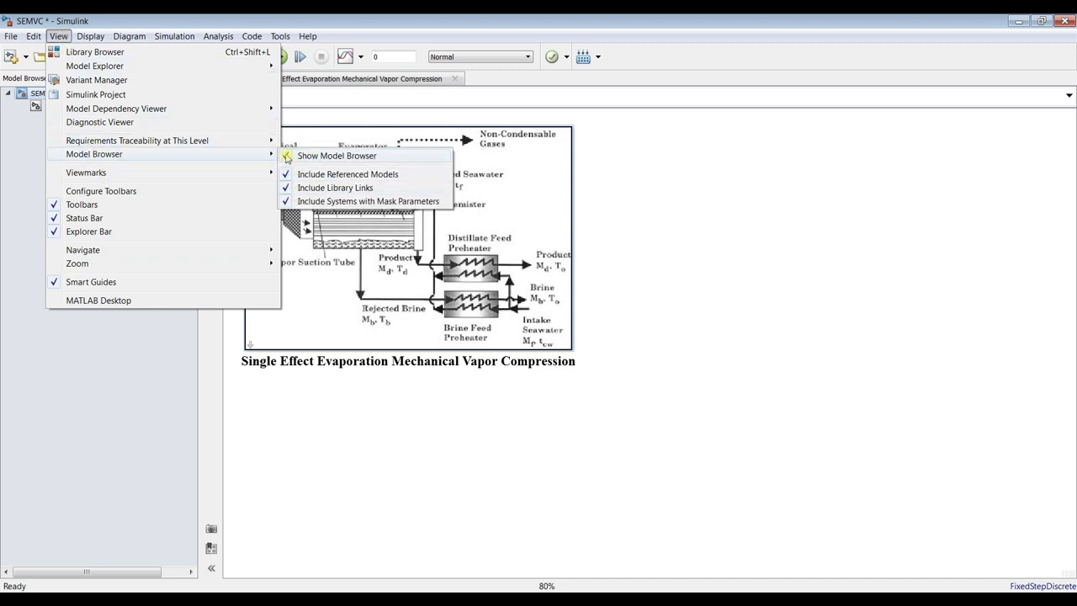
click(303, 156)
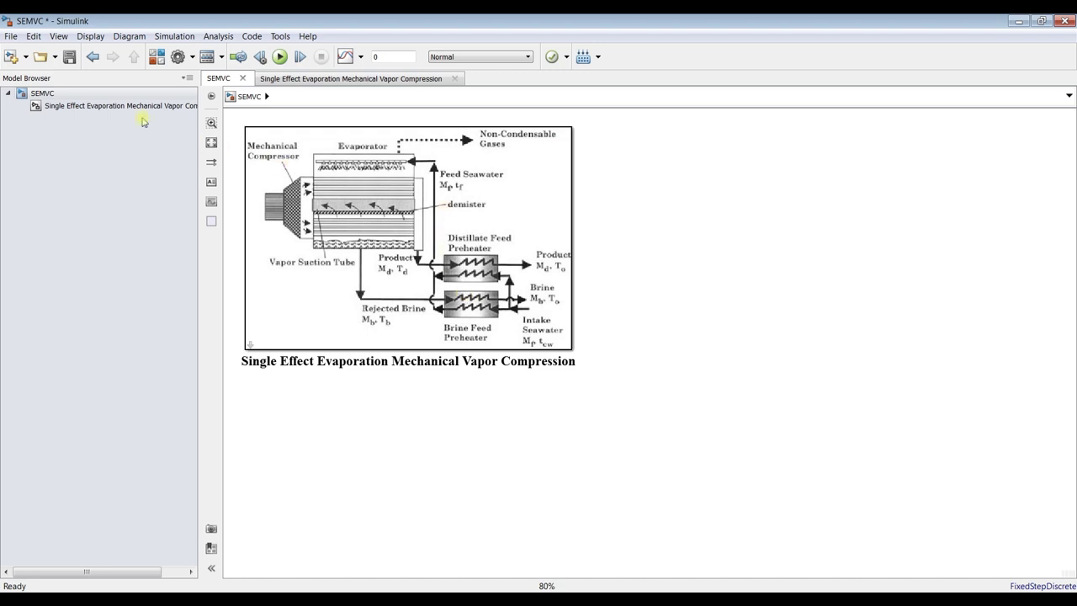
Step: Open the evaporation block's parameter mask, then move and widen the dialog
double_click(299, 150)
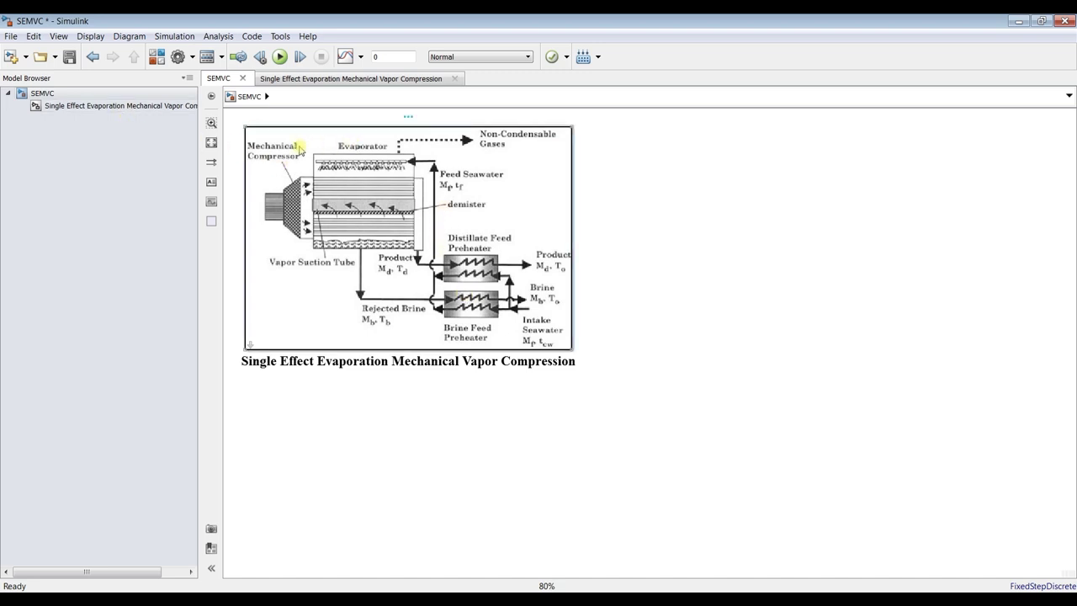
drag(296, 102, 460, 82)
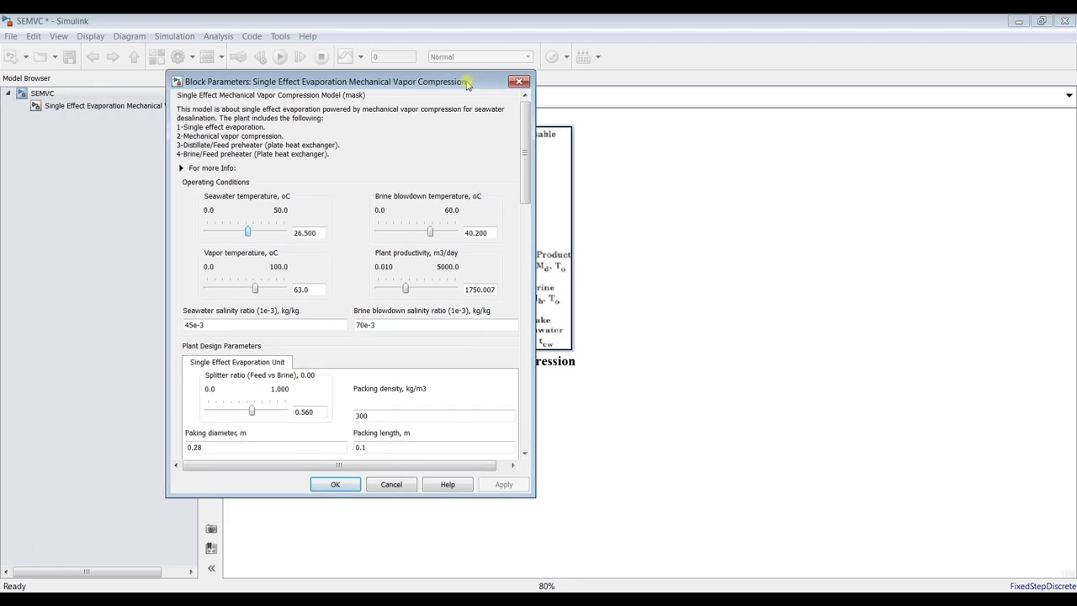
drag(535, 136, 562, 135)
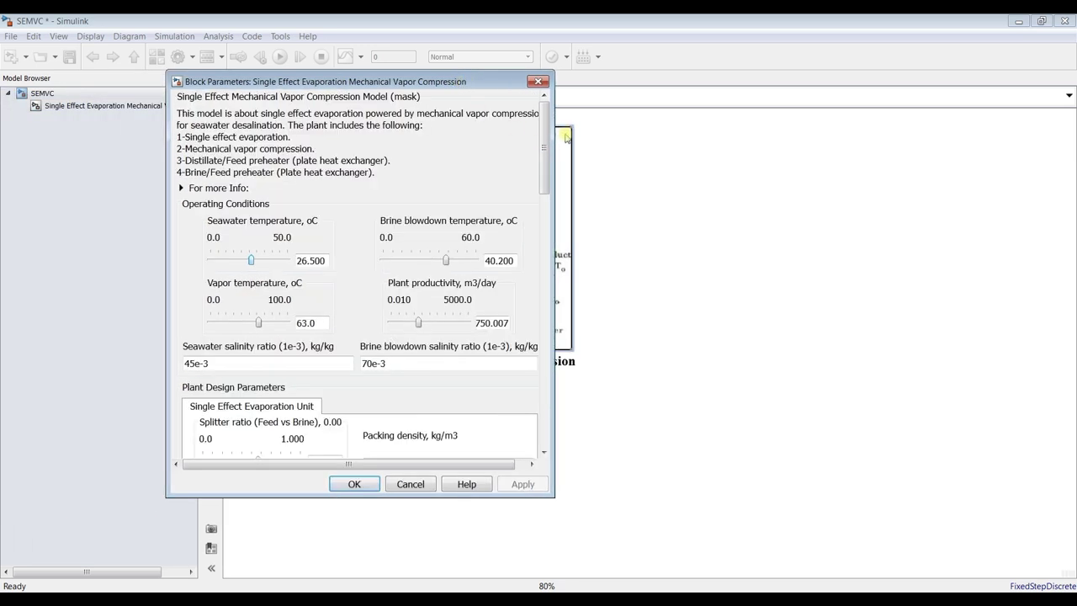
drag(560, 172, 665, 161)
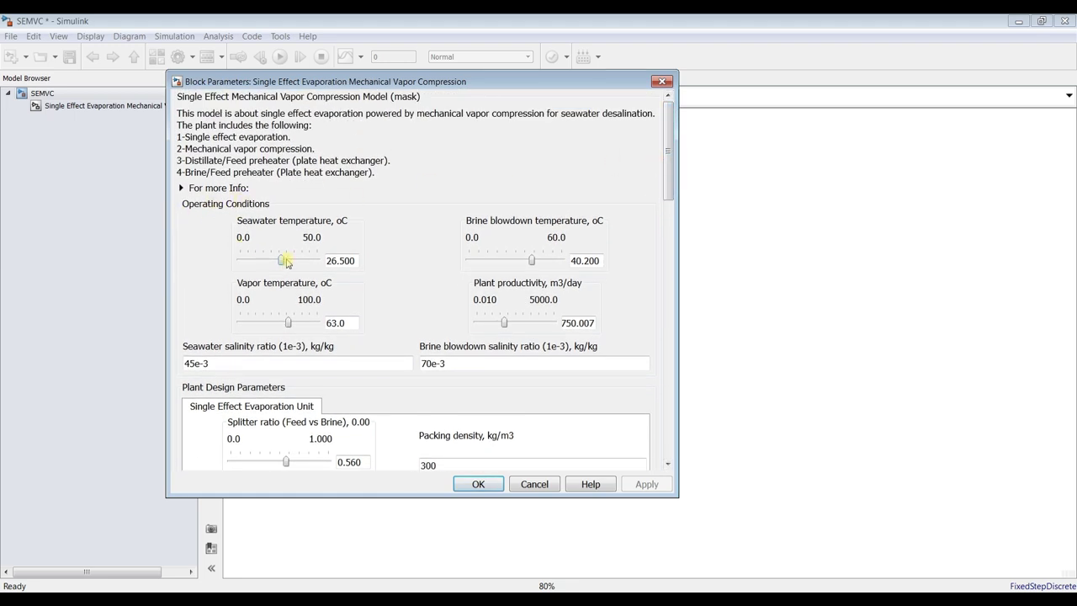
Step: Enter seawater temperature 20, brine blowdown 35, vapor temperature 58 and productivity 1500
double_click(340, 261)
text(20)
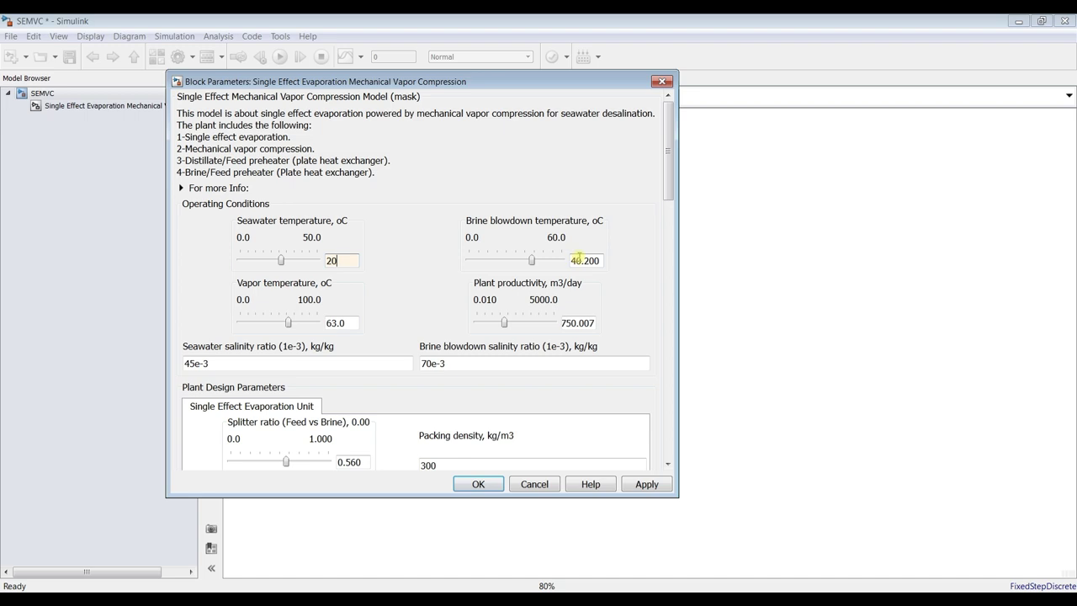
double_click(579, 260)
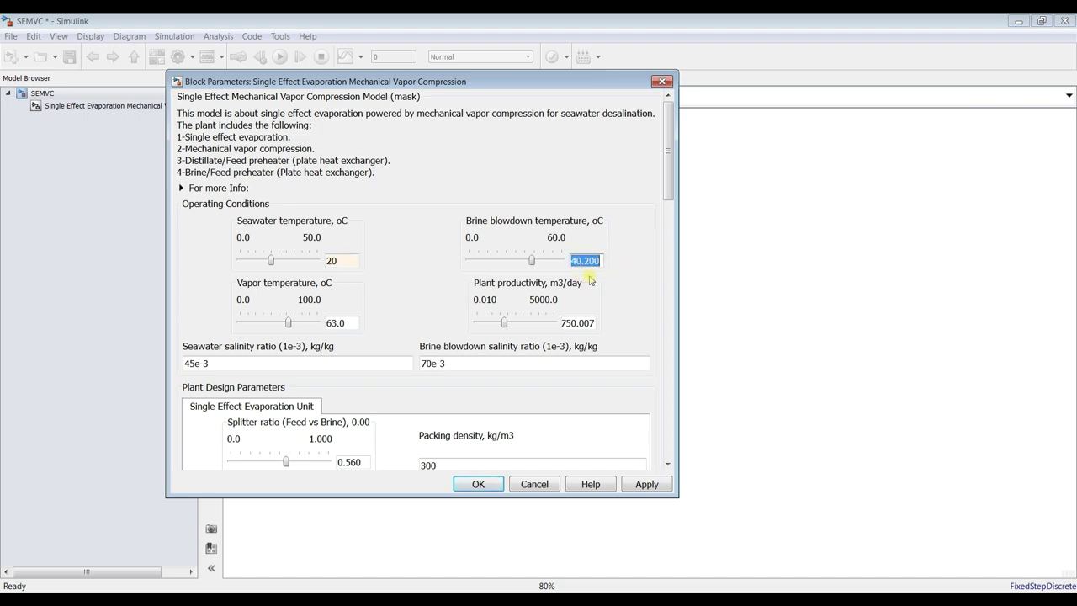
text(35)
double_click(335, 323)
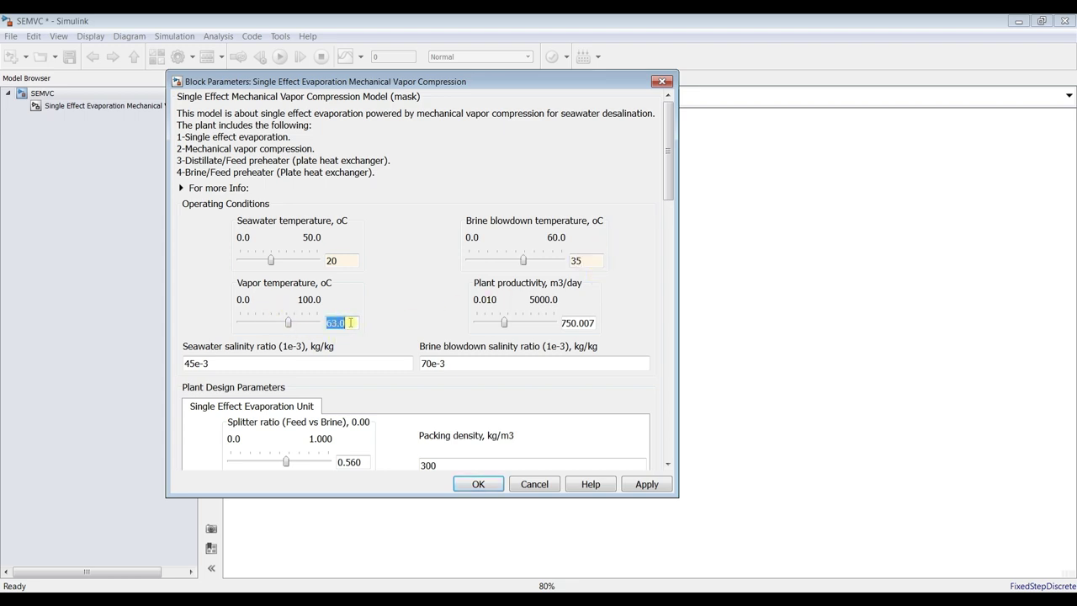
text(6)
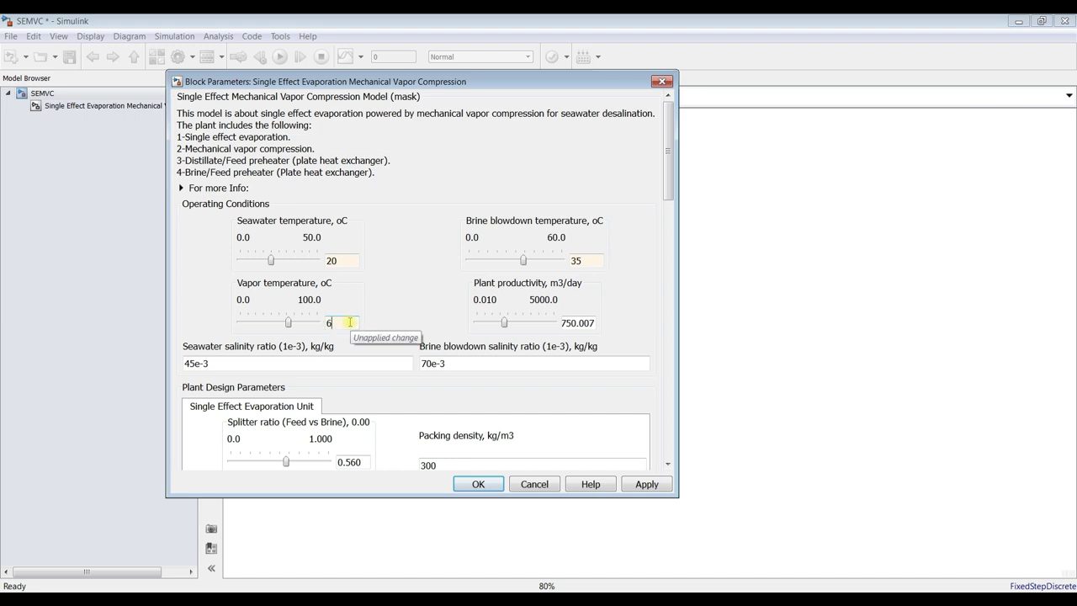
drag(349, 323, 326, 323)
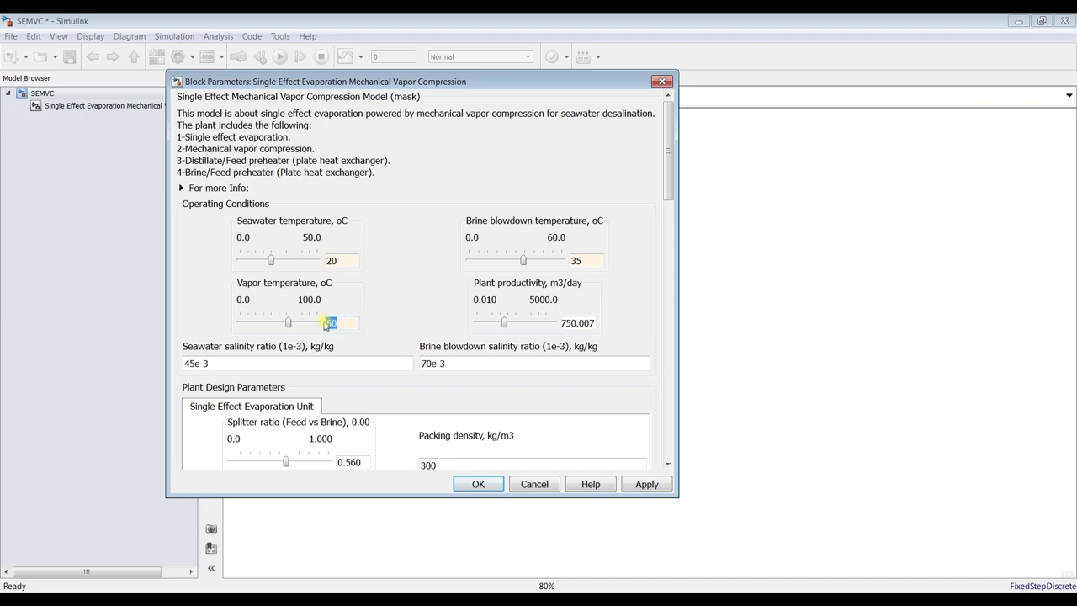
text(58)
double_click(582, 321)
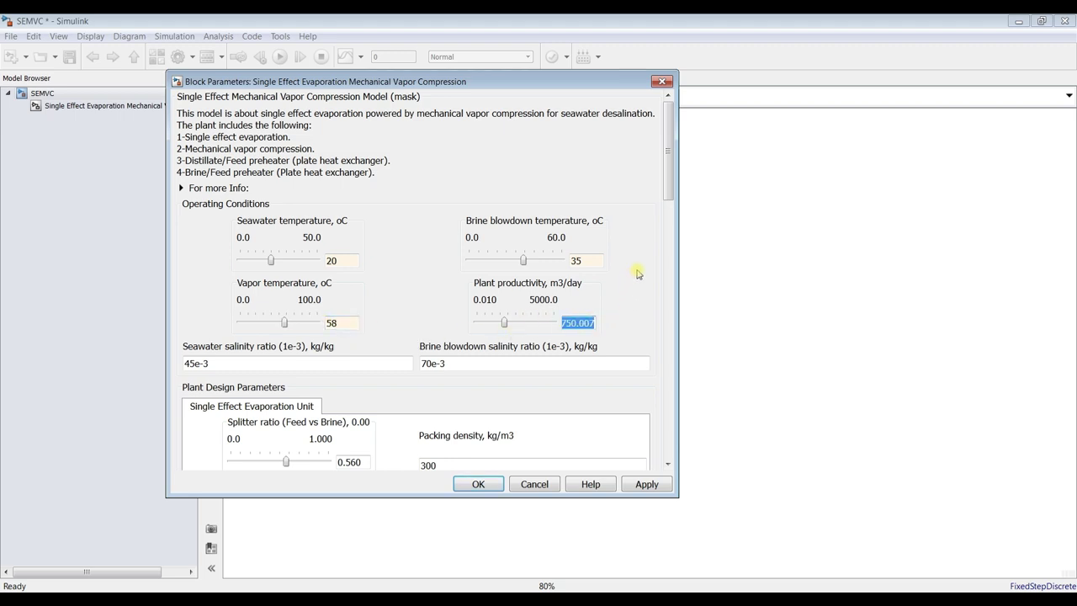
text(1500)
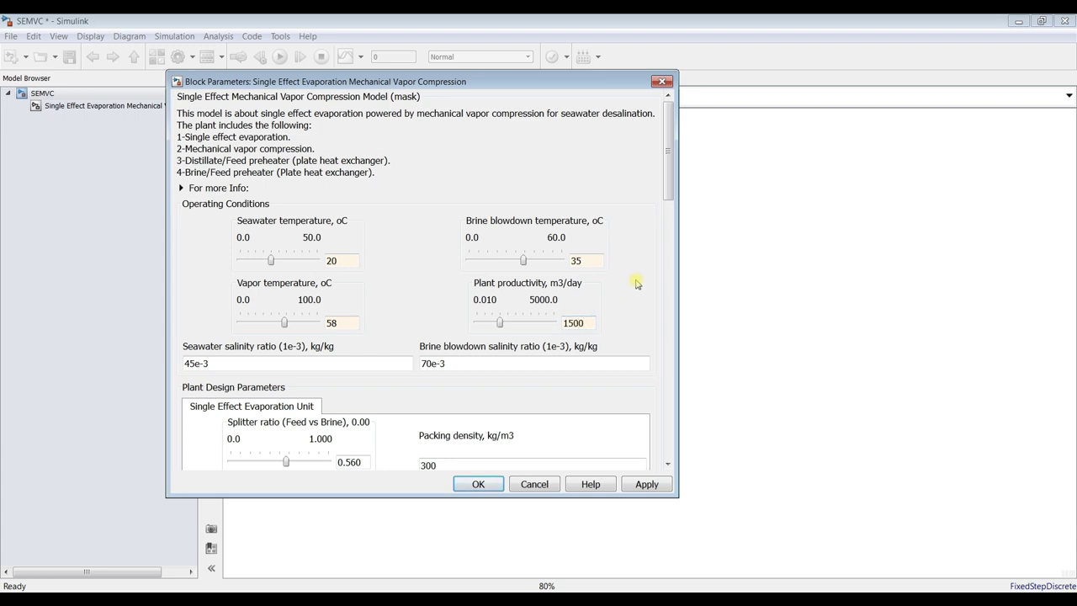
click(638, 285)
Step: Set seawater salinity to 42e-3 and brine blowdown salinity to 65e-3
drag(669, 194, 670, 223)
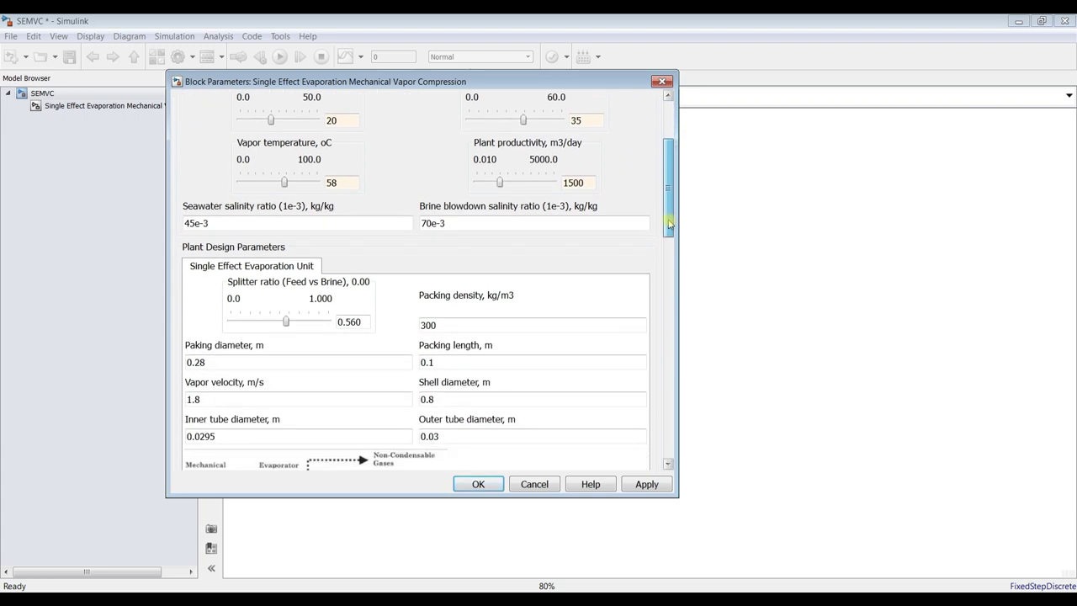
double_click(220, 223)
double_click(469, 224)
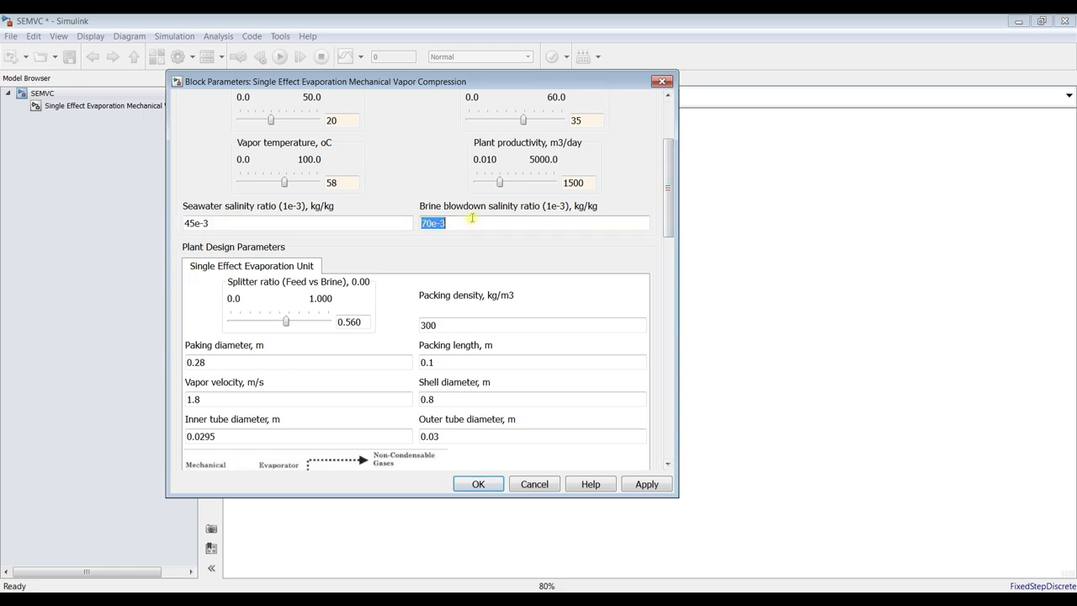
double_click(192, 223)
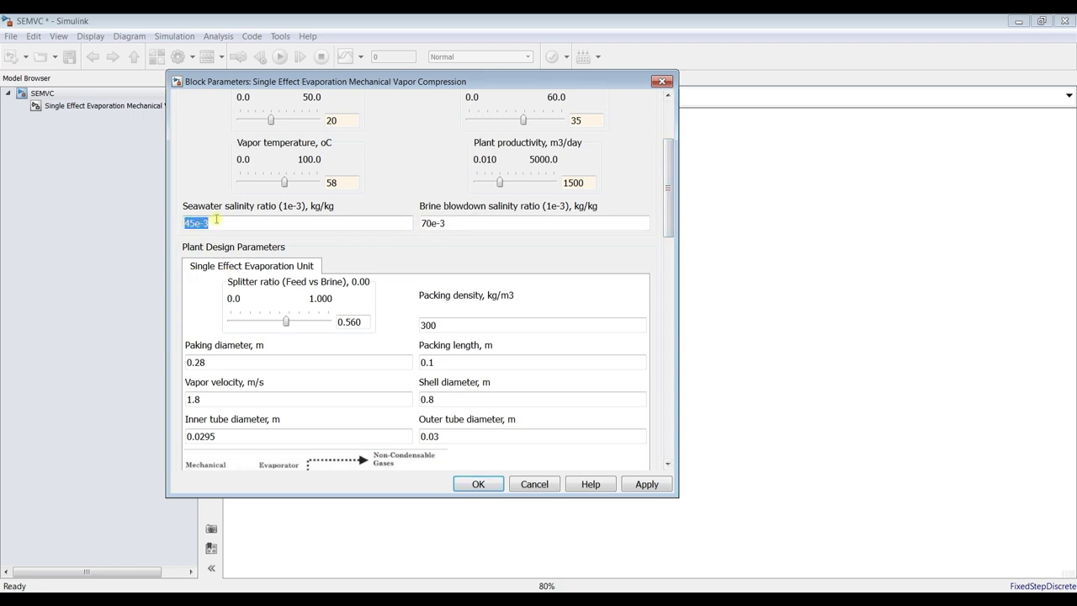
click(188, 223)
text(2)
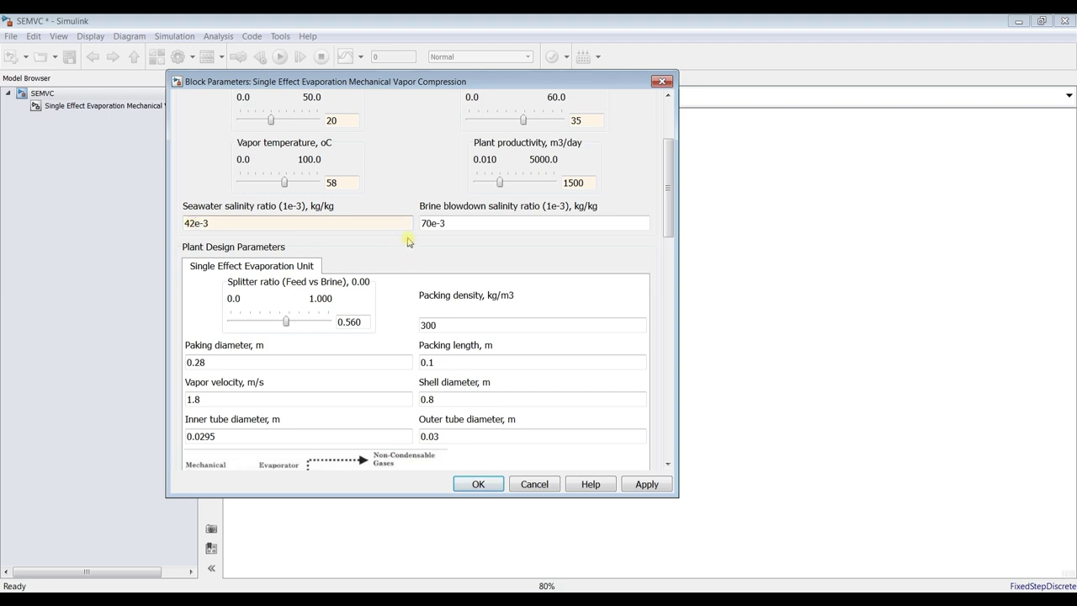
click(422, 223)
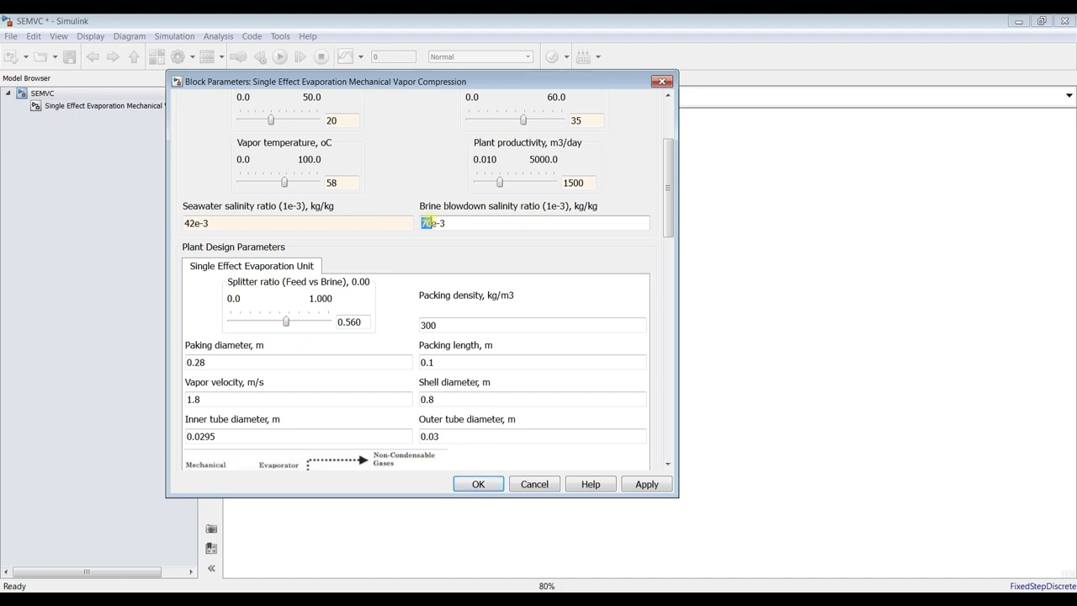
text(65)
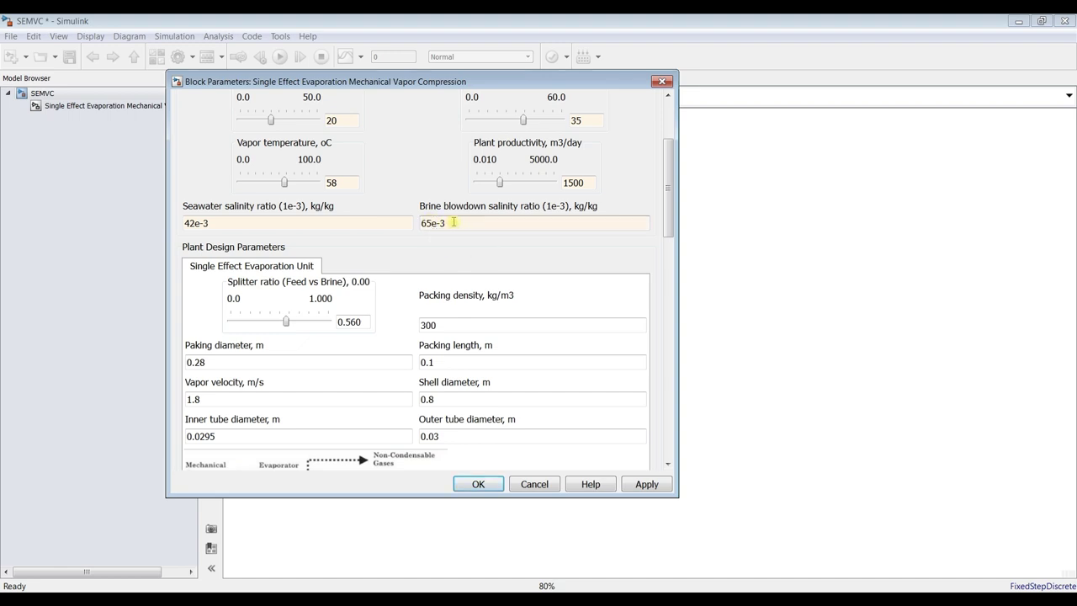
Step: Set the splitter ratio to 0.6 and the shell diameter to 1 m
mouse_move(671, 204)
mouse_down()
mouse_move(669, 232)
mouse_move(670, 220)
mouse_up()
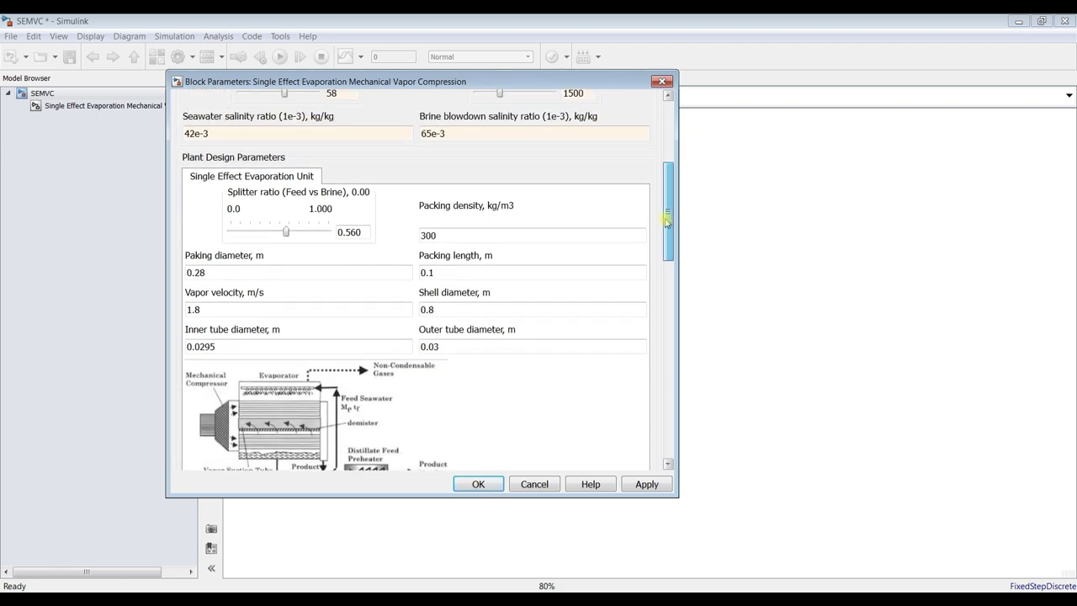
double_click(366, 231)
text(0.6)
double_click(427, 236)
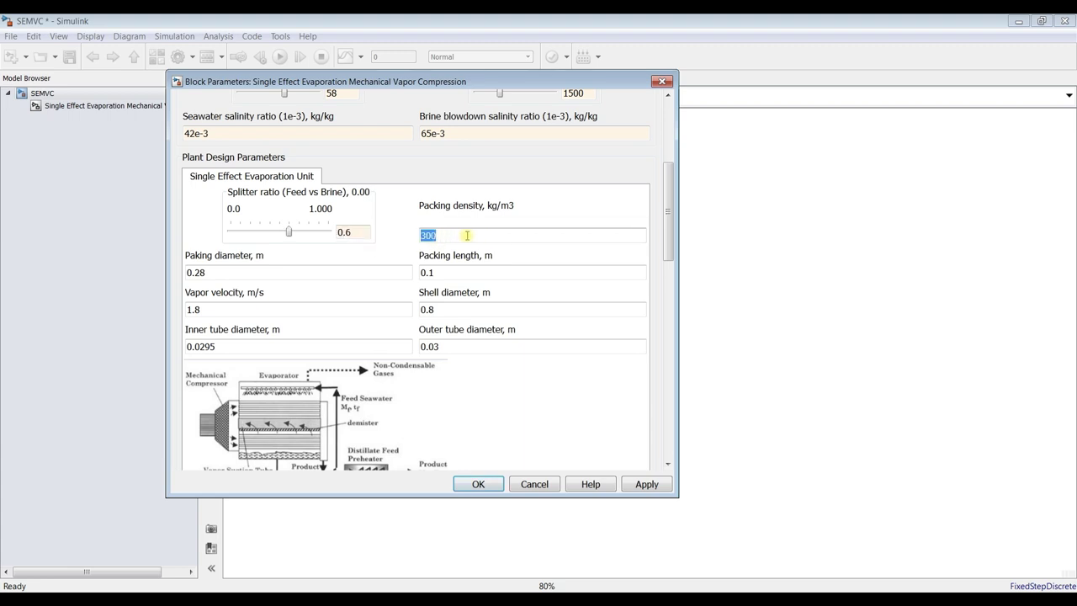
drag(667, 221, 667, 233)
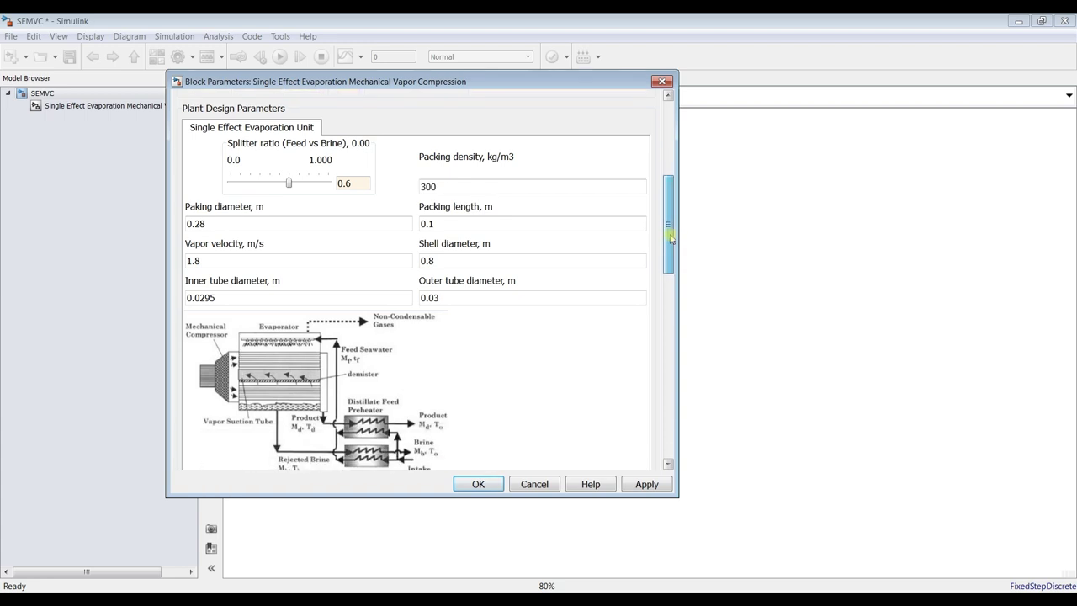
double_click(211, 224)
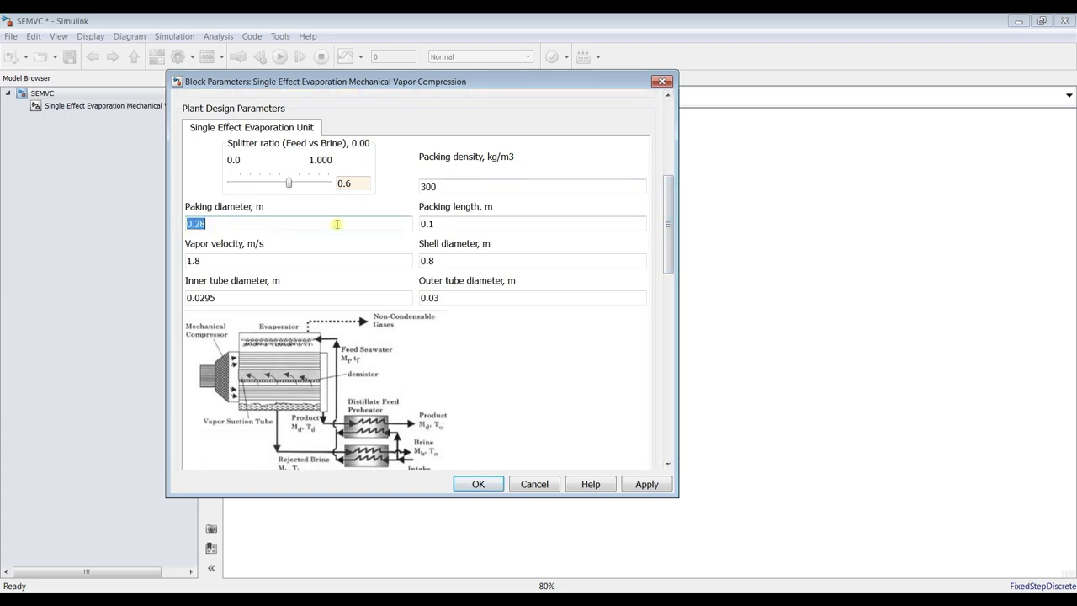
double_click(447, 225)
double_click(210, 263)
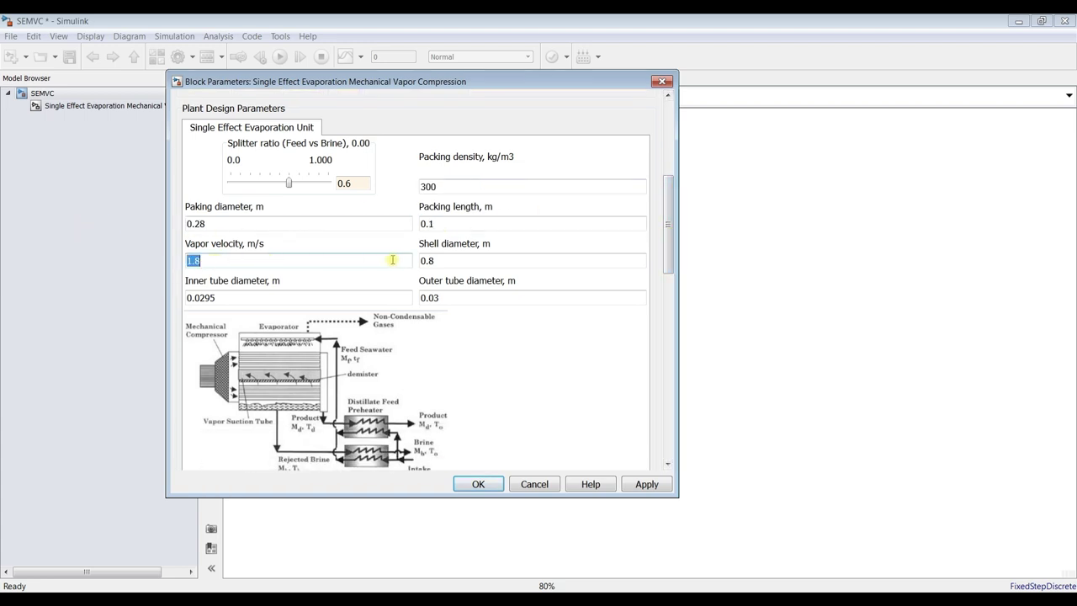
double_click(456, 262)
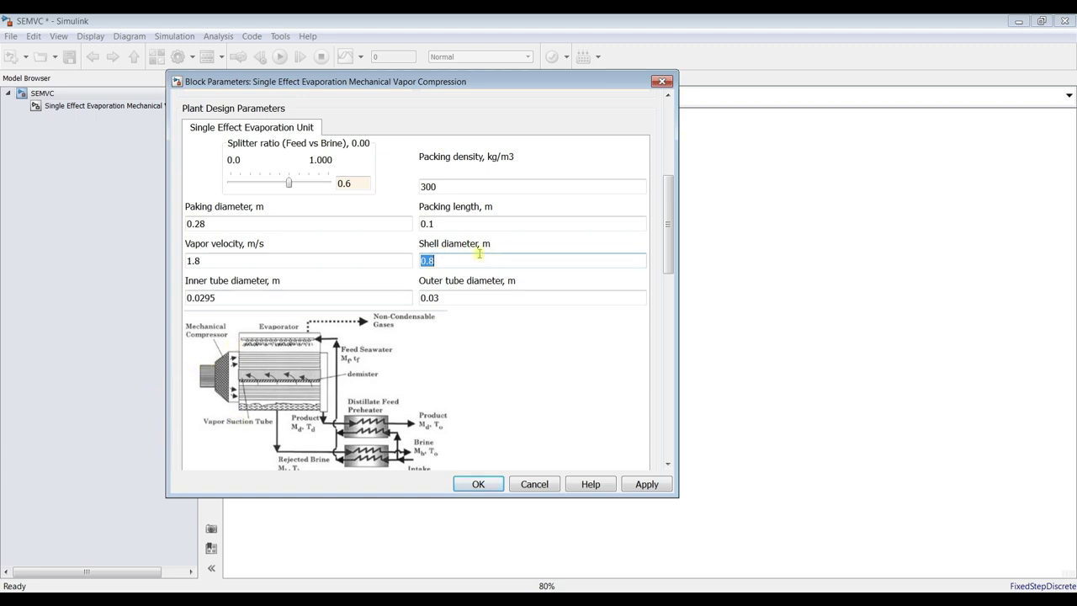
text(1)
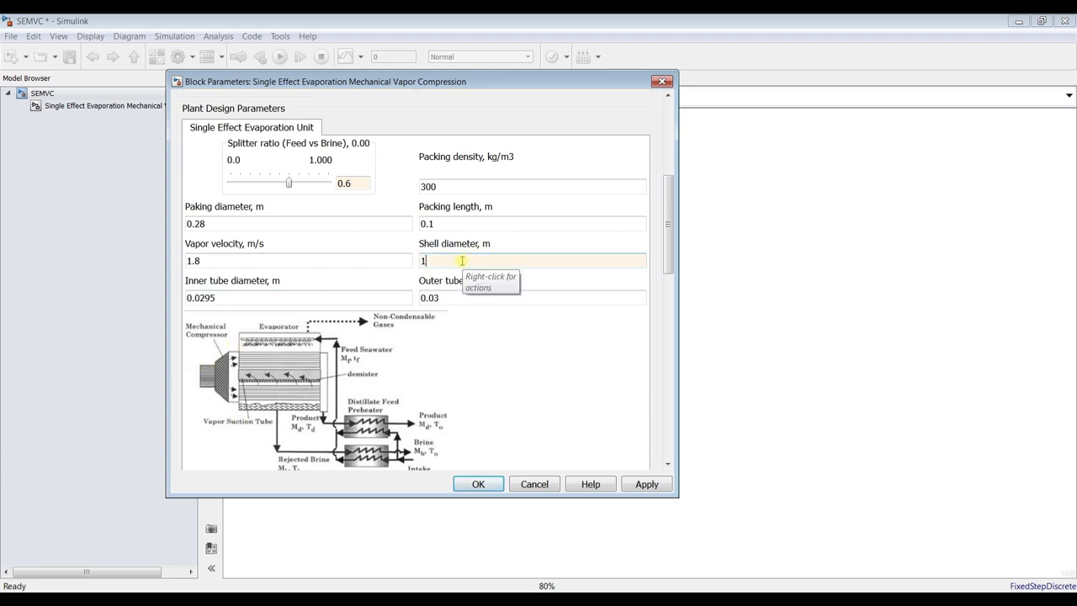
scroll(667, 244, down, 1)
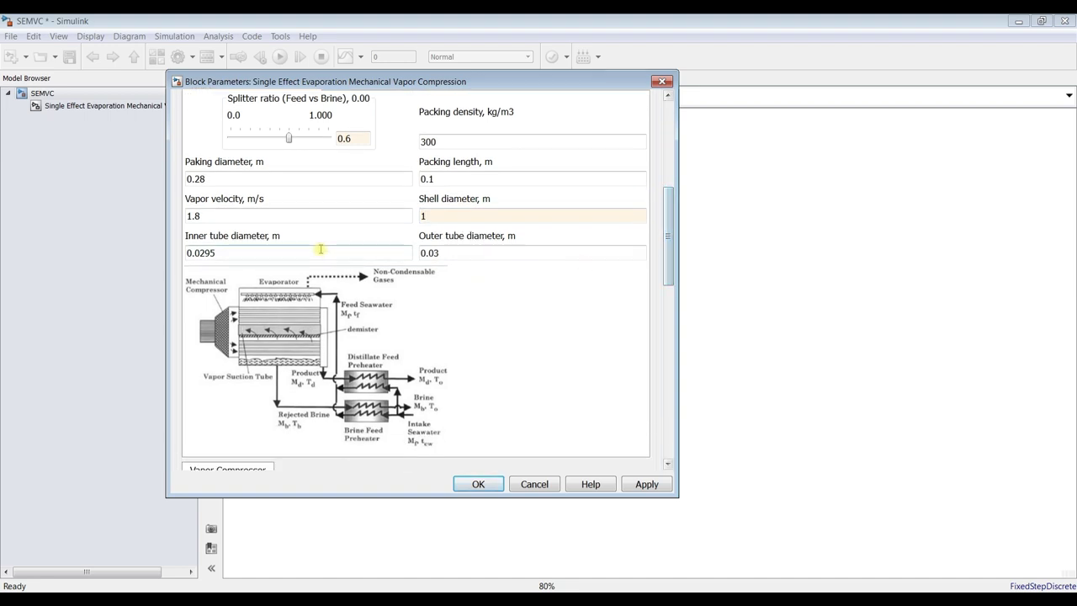
Step: Change compressor efficiency to 0.85, keeping compression ratio 1.35 and adiabatic index 1.32
double_click(277, 252)
key(Tab)
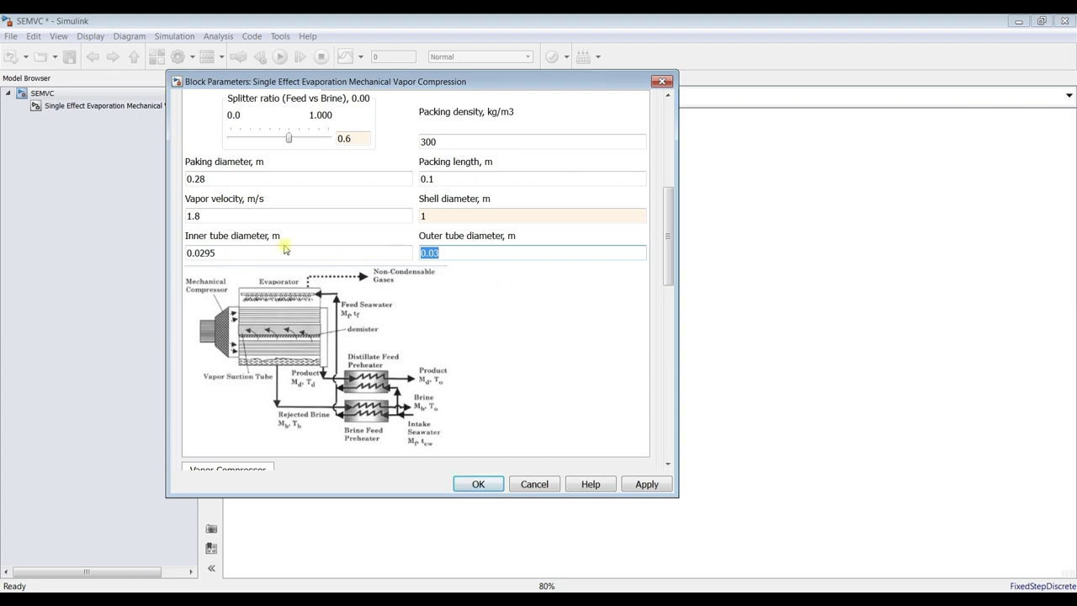
drag(670, 254, 670, 329)
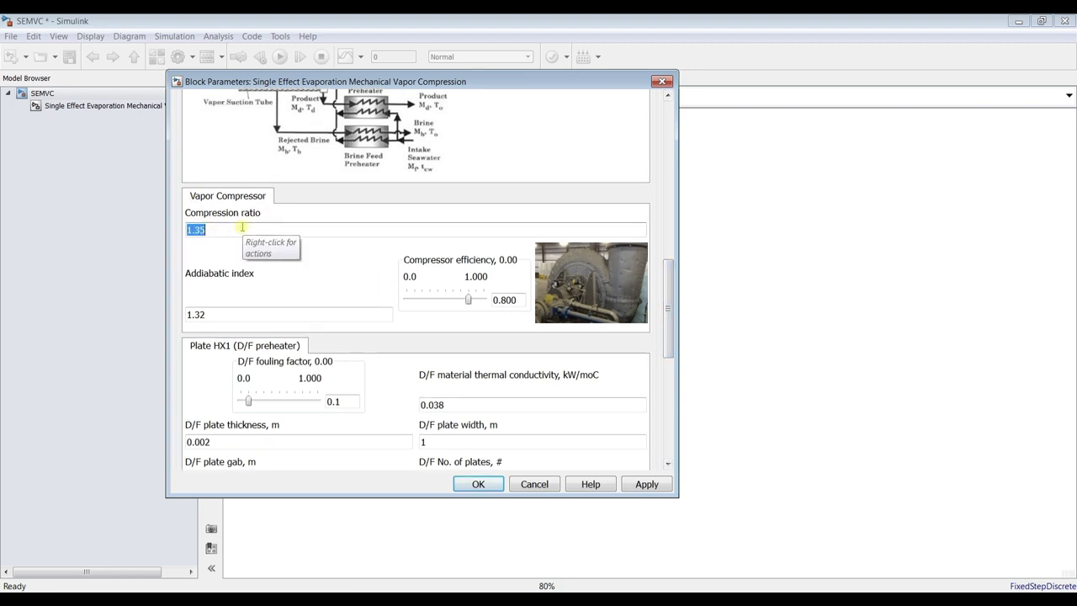
click(515, 301)
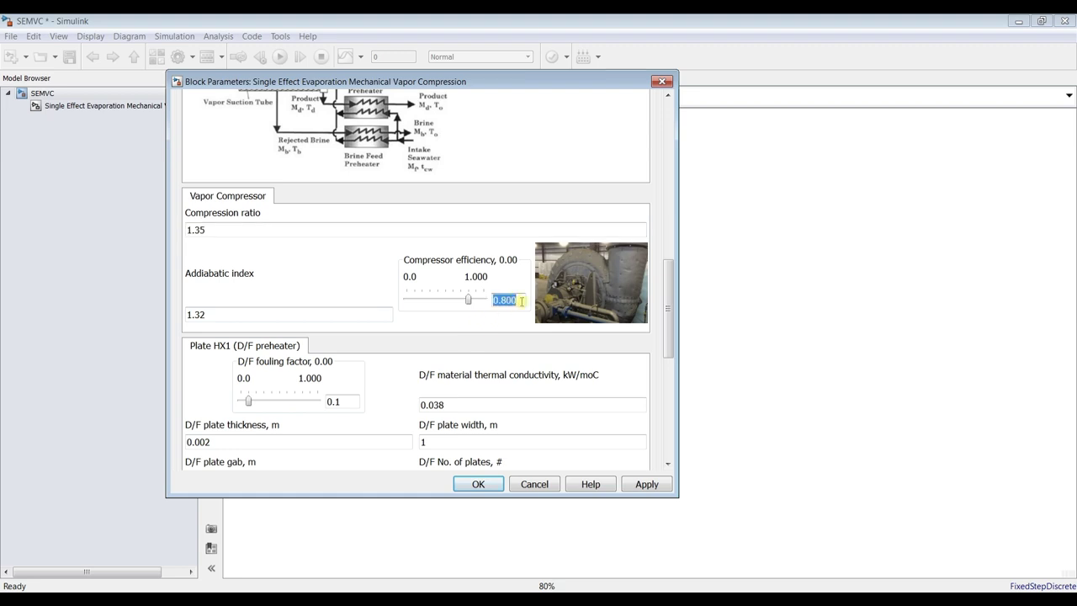
text(0)
click(348, 317)
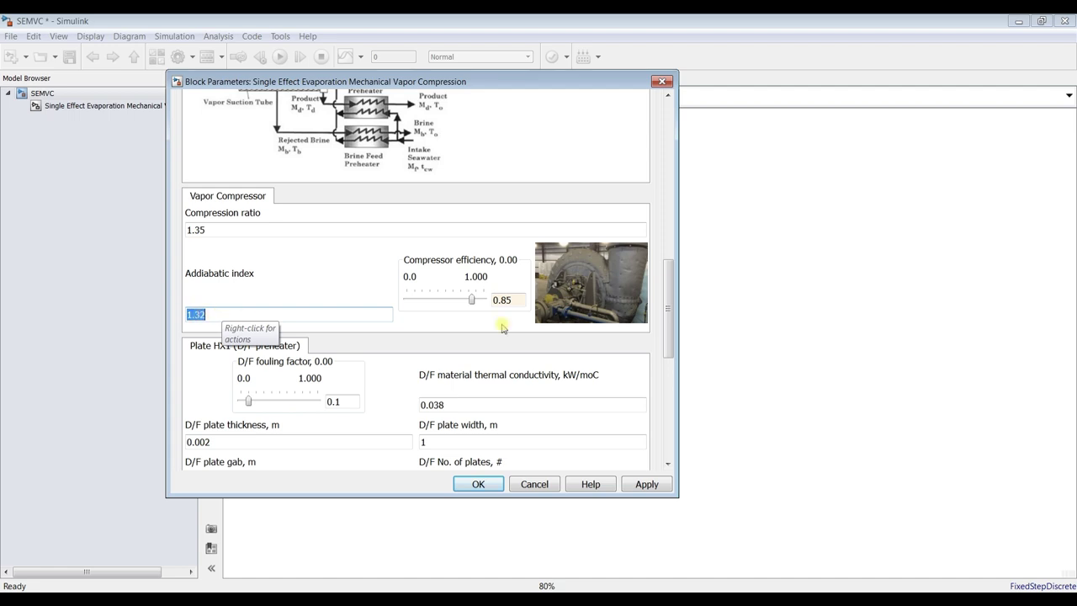
drag(669, 310, 668, 340)
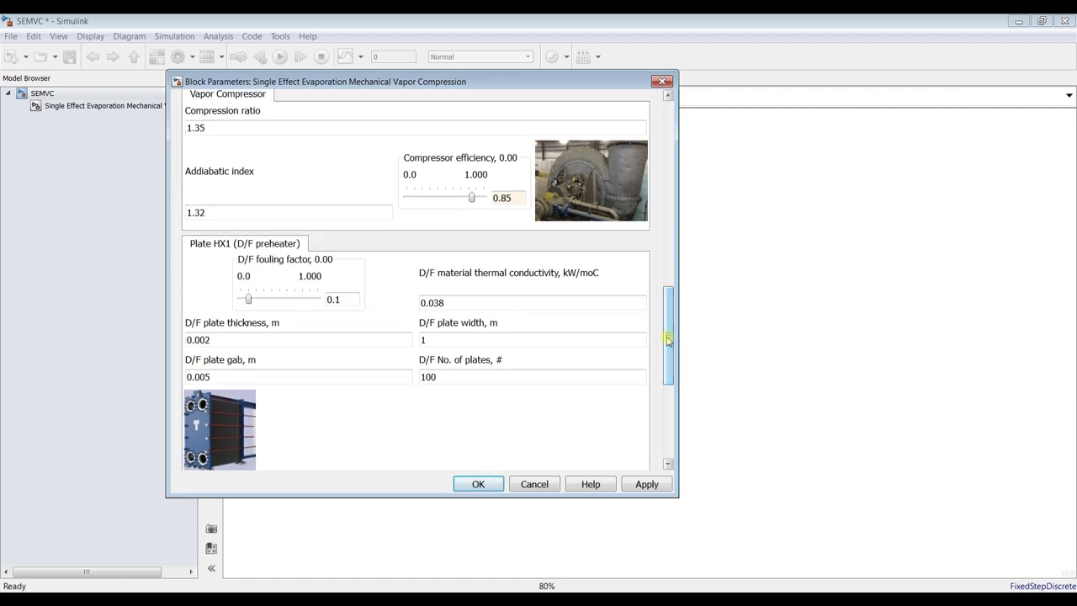
Step: Set the D/F plate preheater fouling factor to 0.5
drag(668, 339, 668, 339)
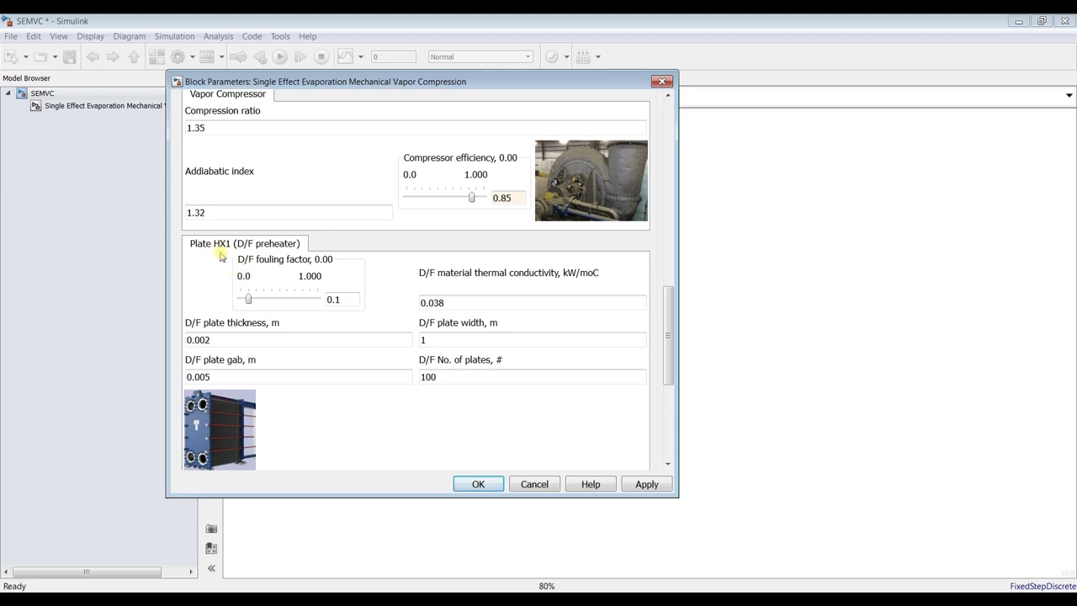
drag(668, 370, 666, 301)
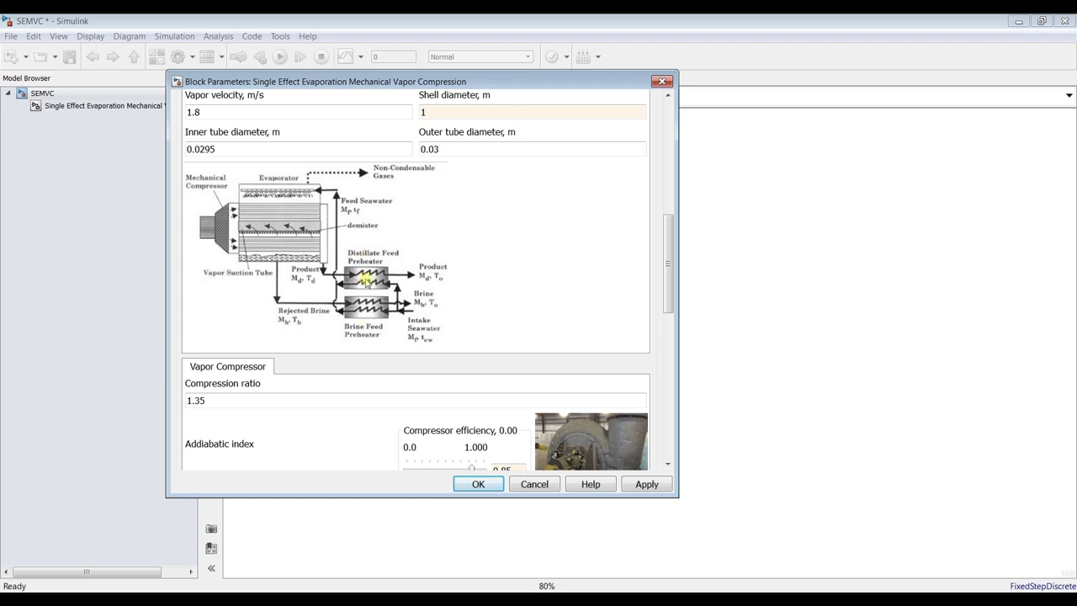
drag(667, 276, 665, 353)
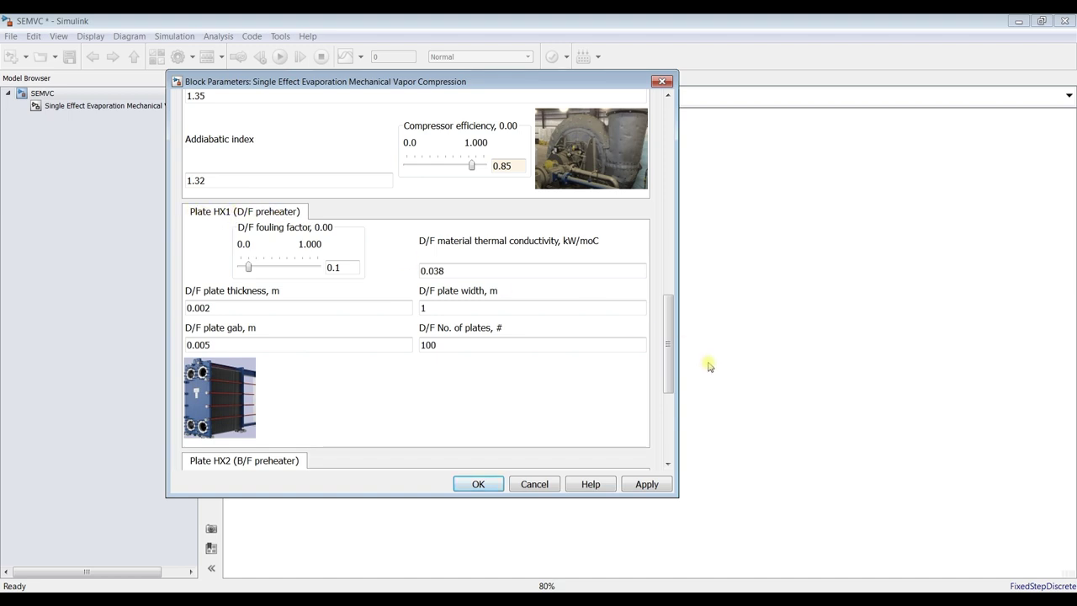
drag(671, 342, 671, 405)
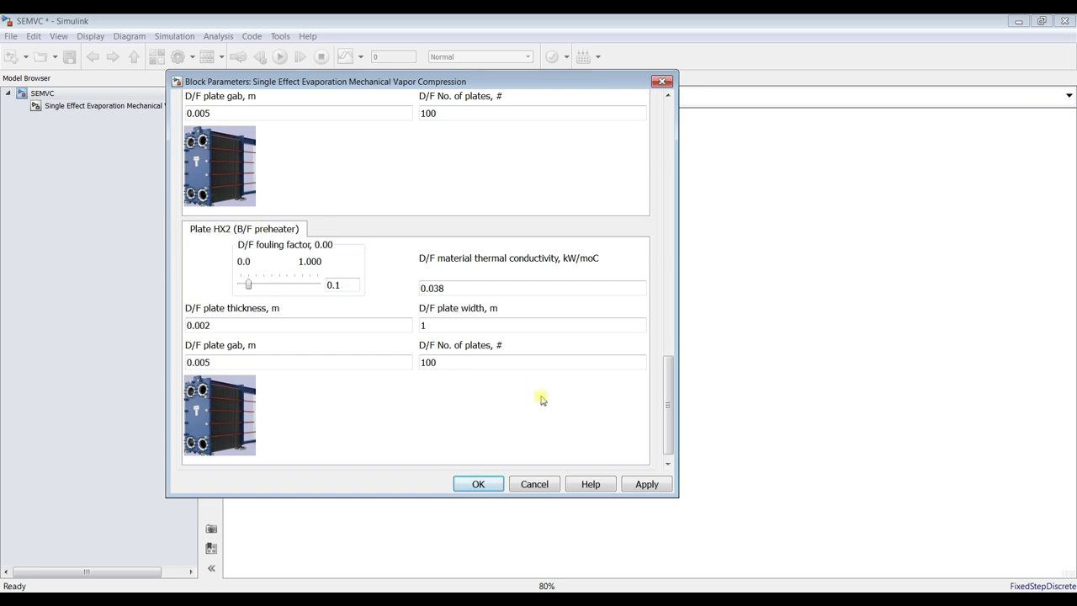
drag(665, 438, 667, 386)
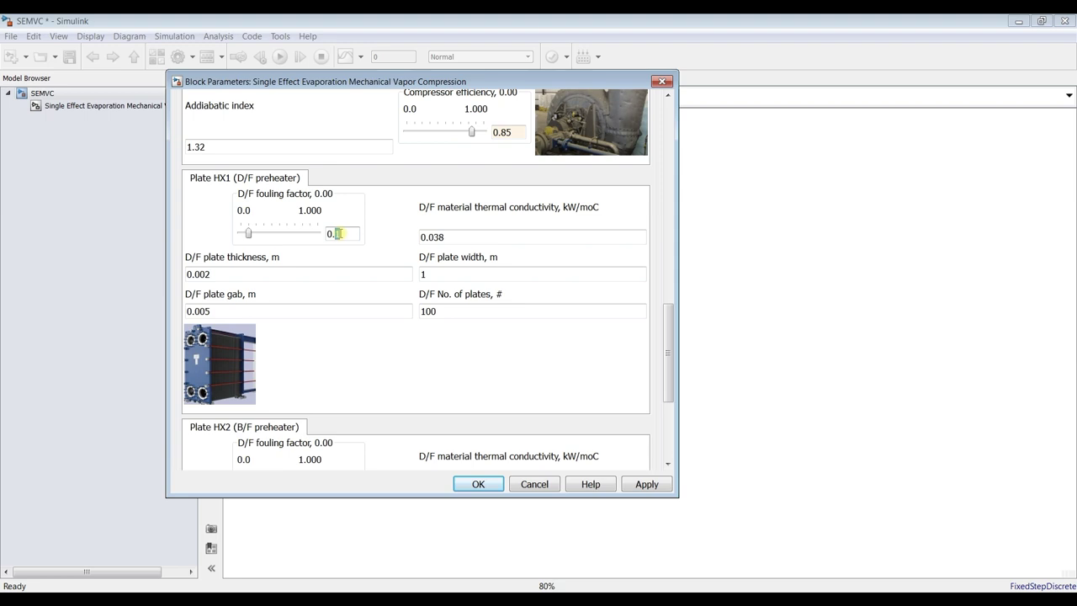
click(483, 236)
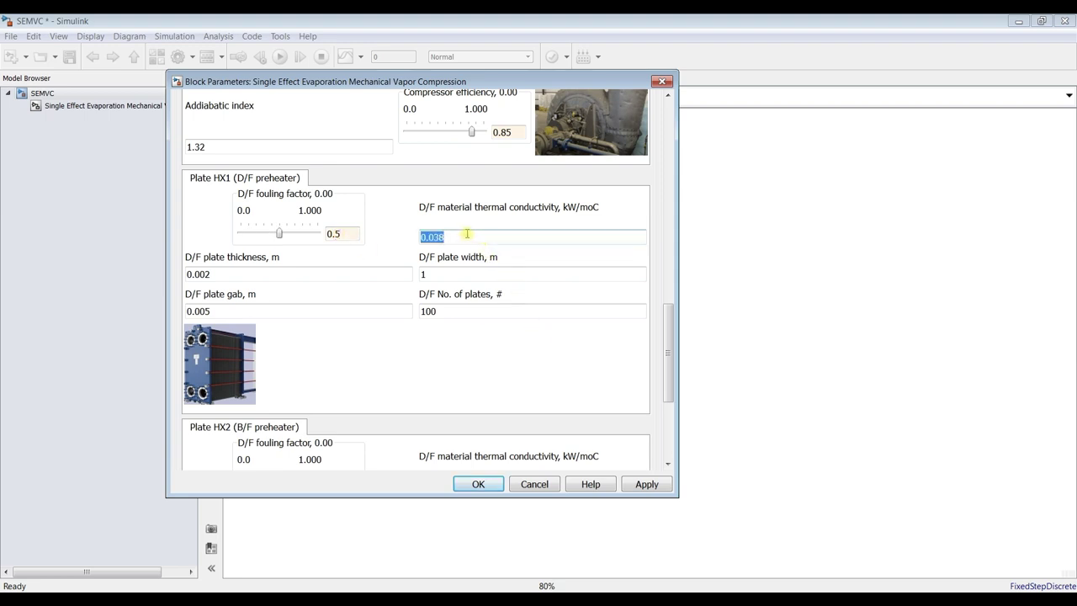
click(452, 236)
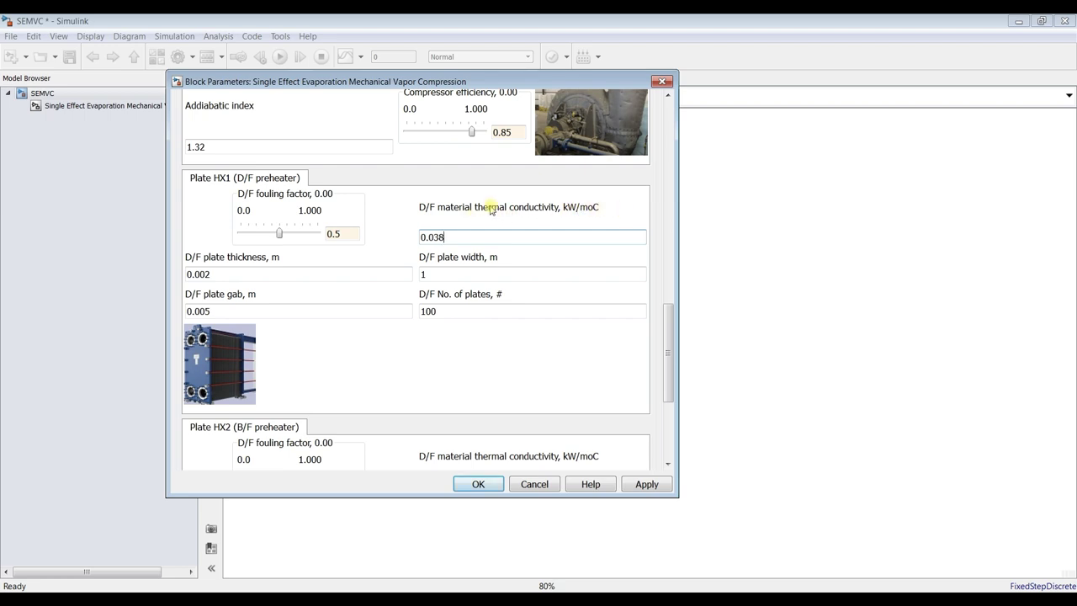
Step: Review the D/F plate dimensions and set the B/F fouling factor to 0.5
scroll(665, 347, down, 4)
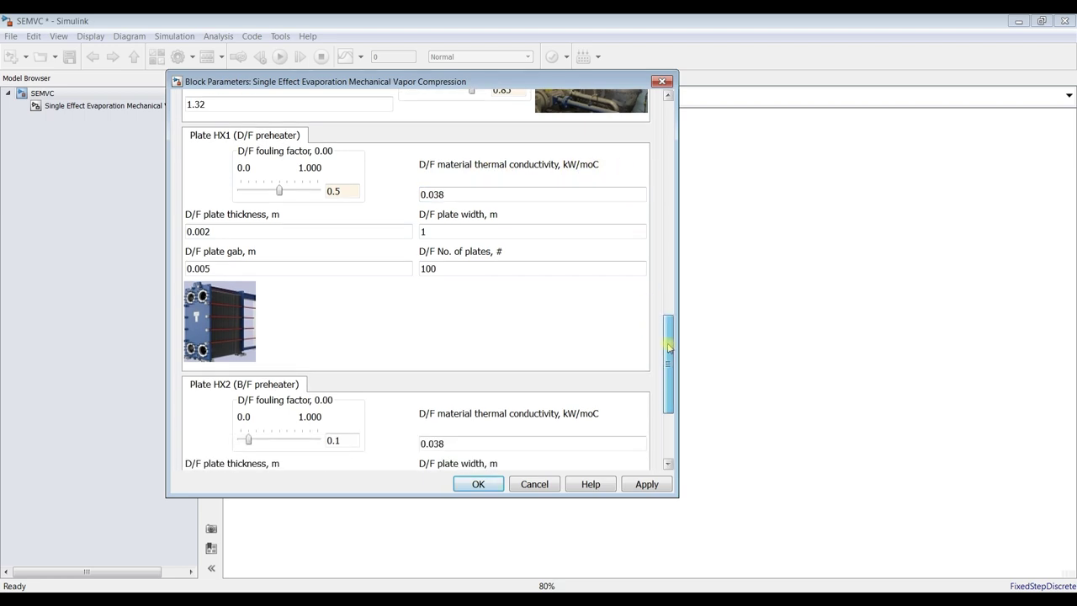
double_click(237, 213)
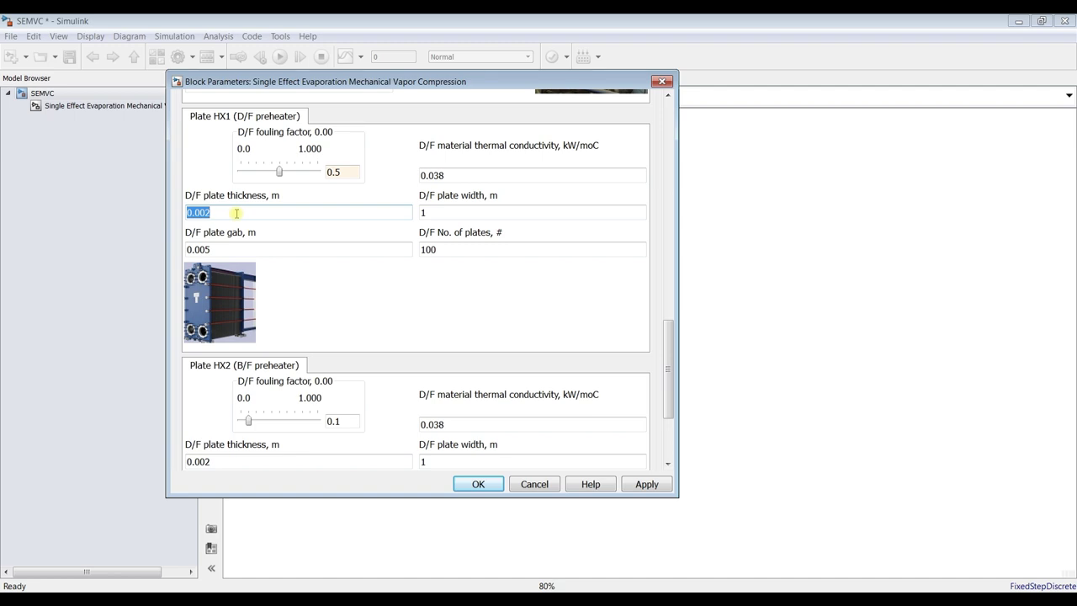
double_click(473, 212)
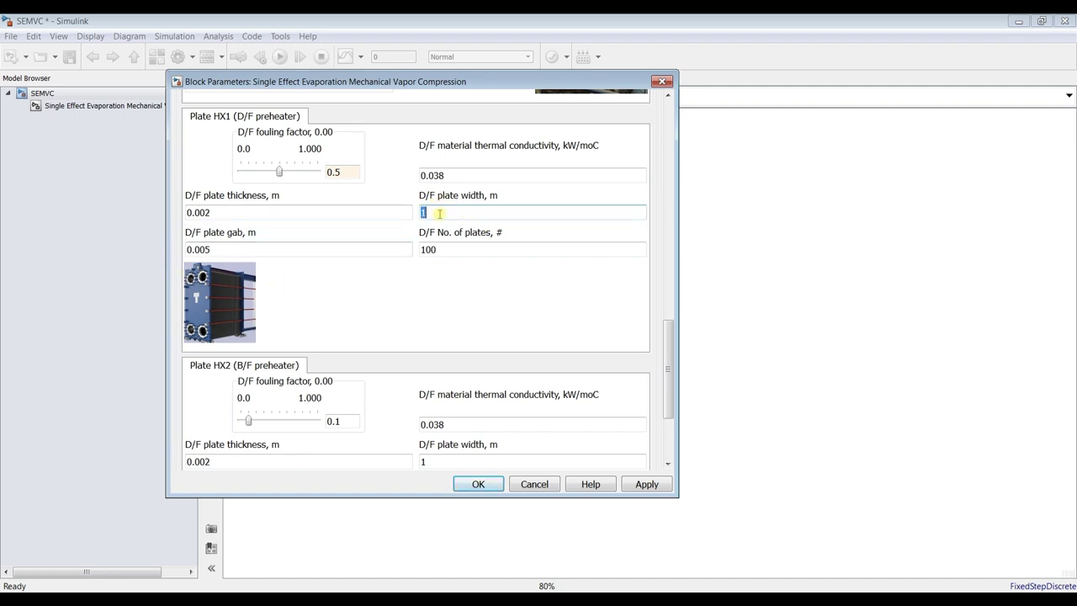
double_click(226, 250)
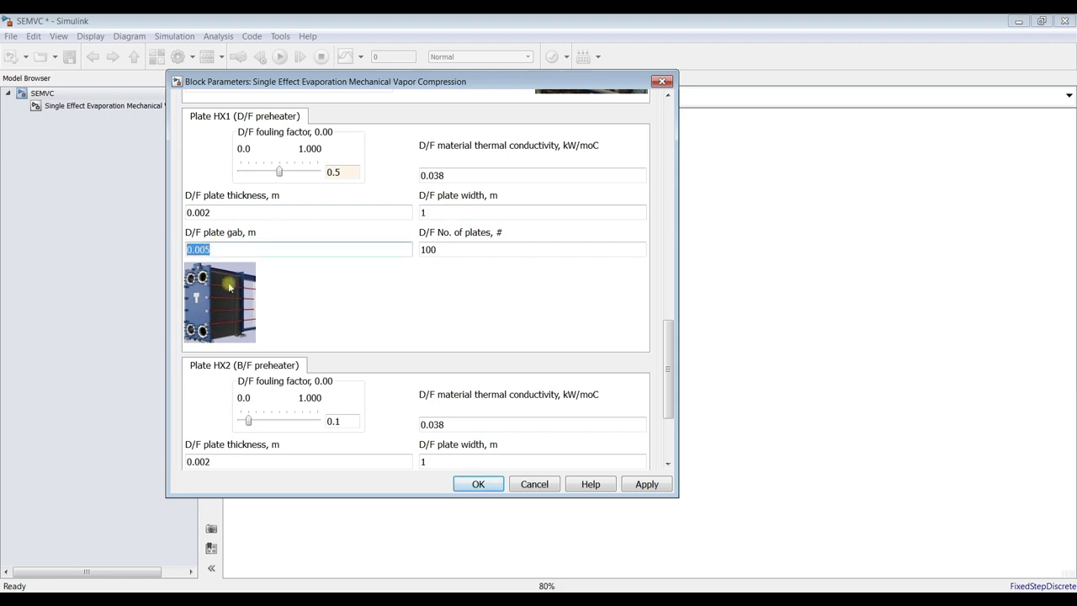
double_click(450, 250)
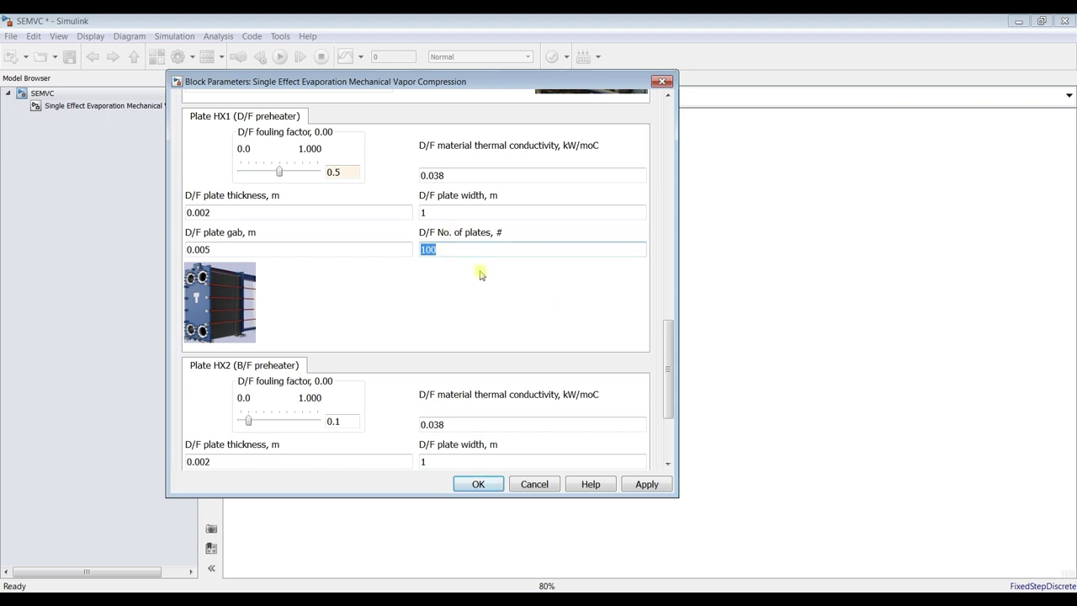
drag(669, 364, 669, 412)
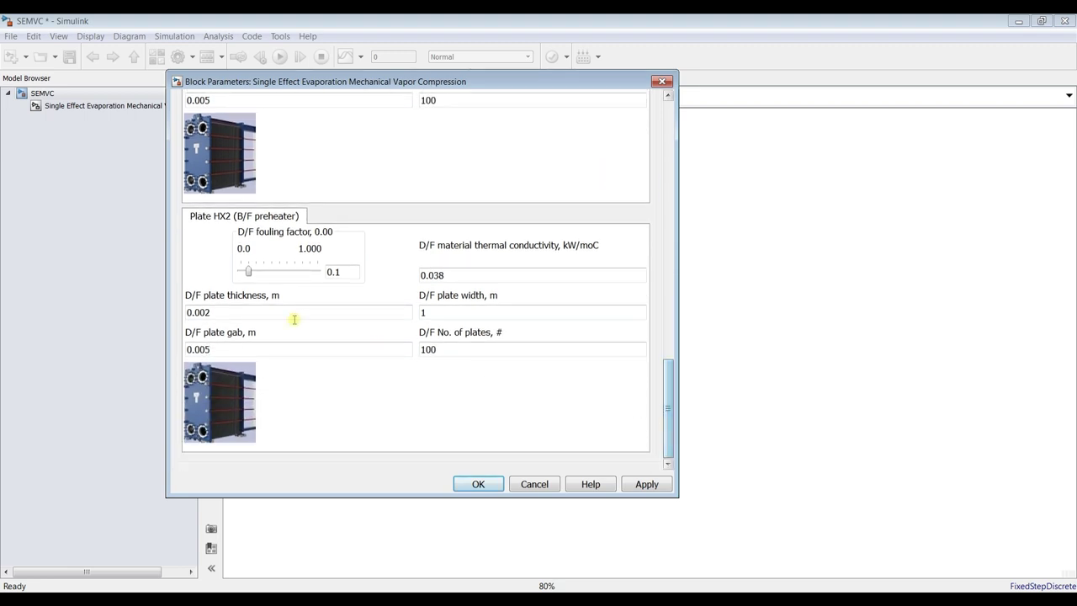
double_click(341, 272)
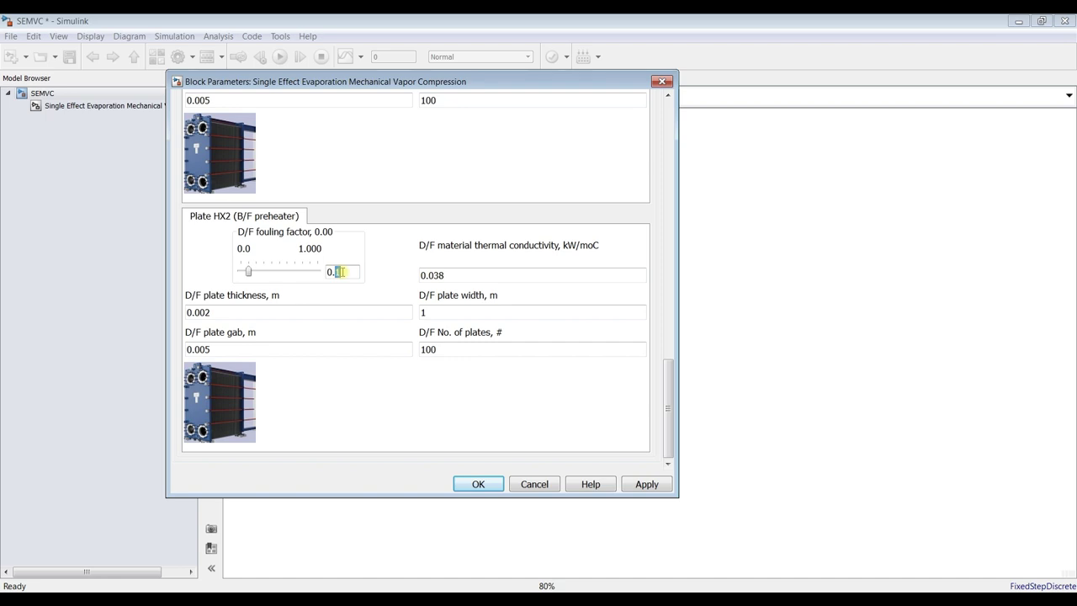
text(5)
key(Tab)
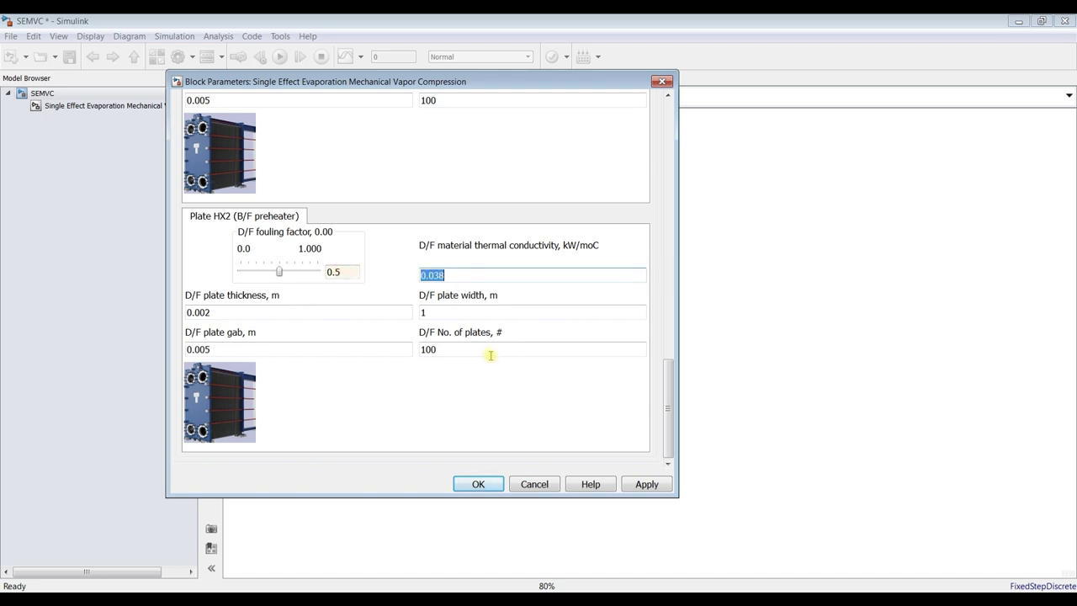
Step: Apply the changed block parameters and close the dialog
drag(671, 409, 668, 158)
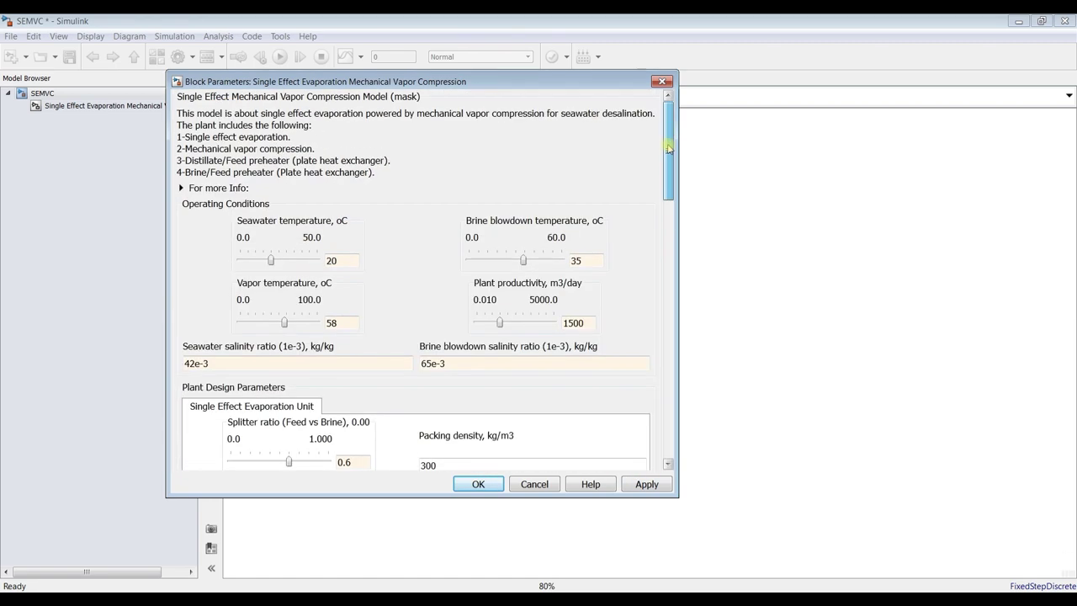
click(646, 487)
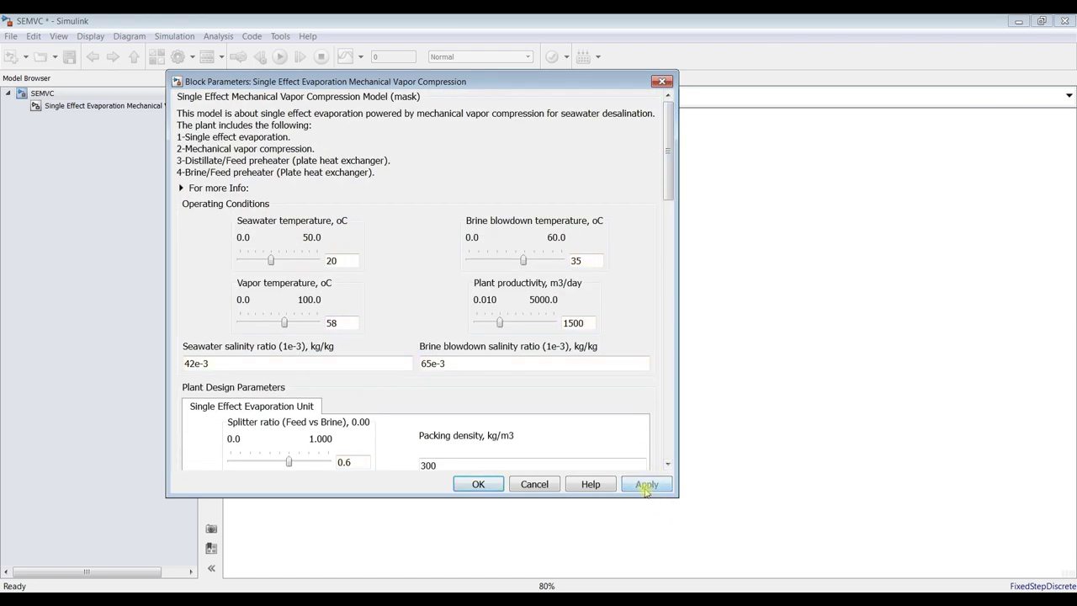
click(478, 484)
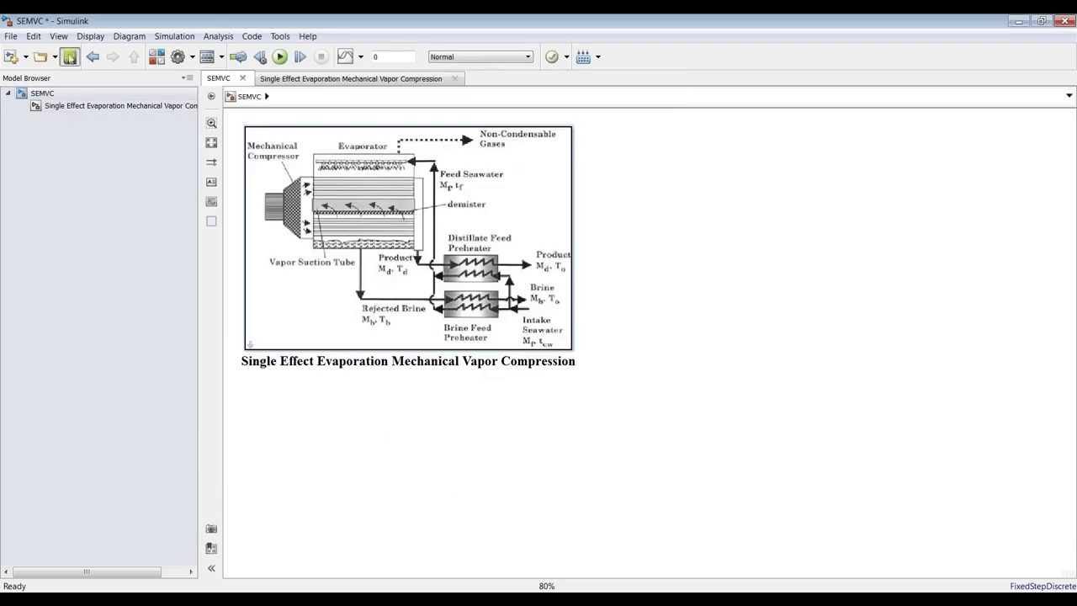
Step: Open the Single Effect Evaporation subsystem and the evaporator module's function code
click(116, 106)
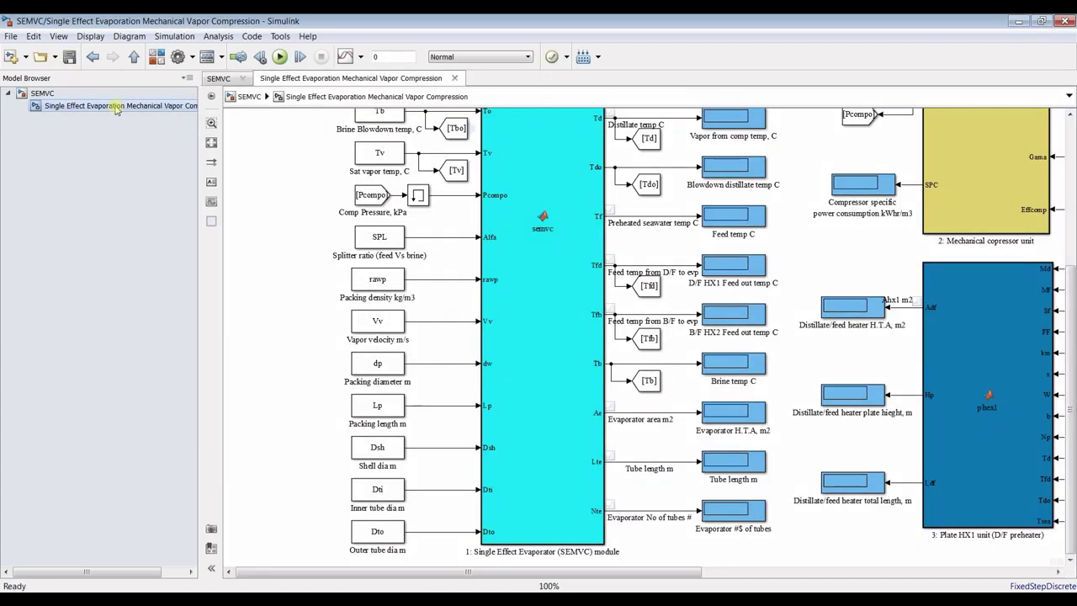
click(212, 143)
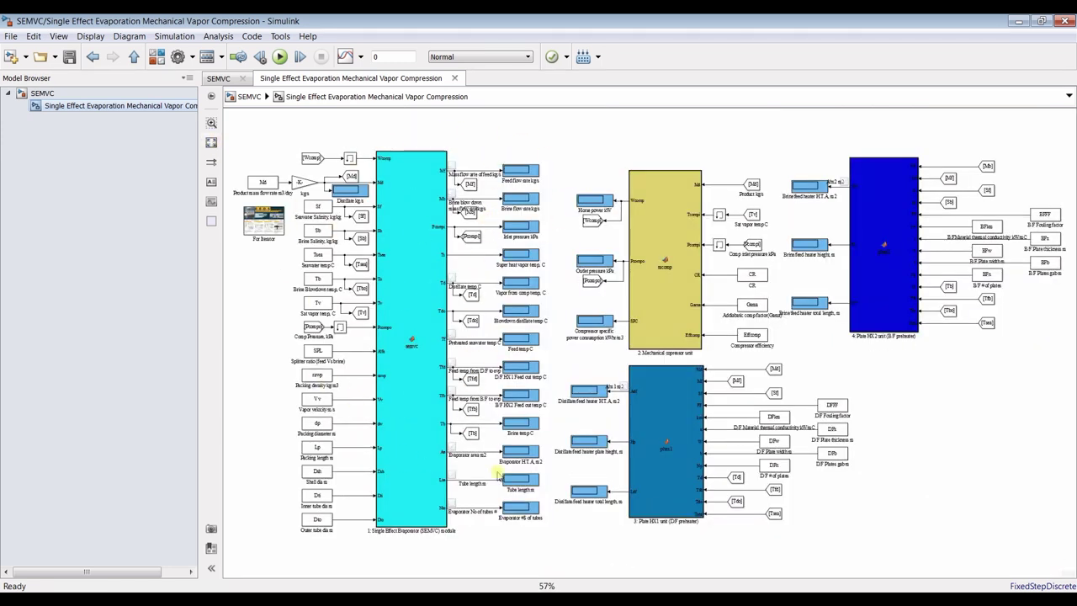
click(396, 223)
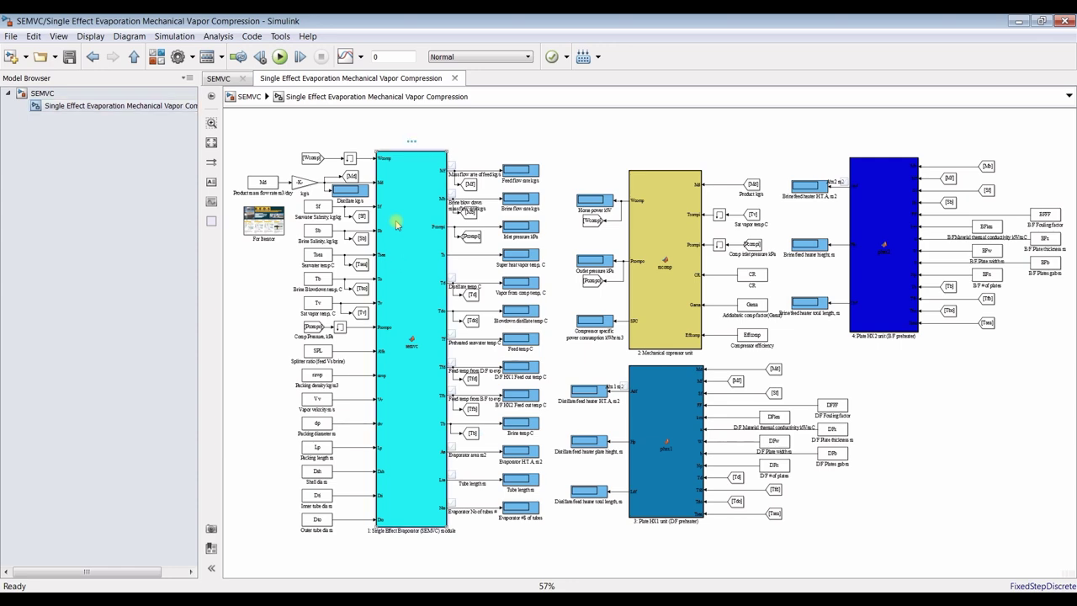
double_click(396, 223)
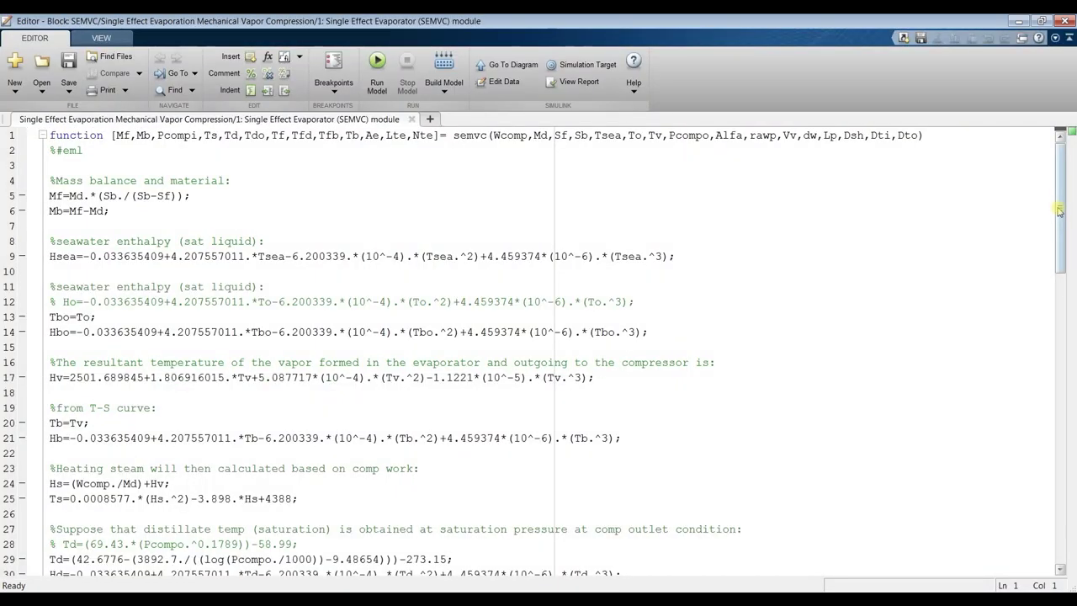
scroll(1060, 213, down, 2)
scroll(1061, 213, up, 3)
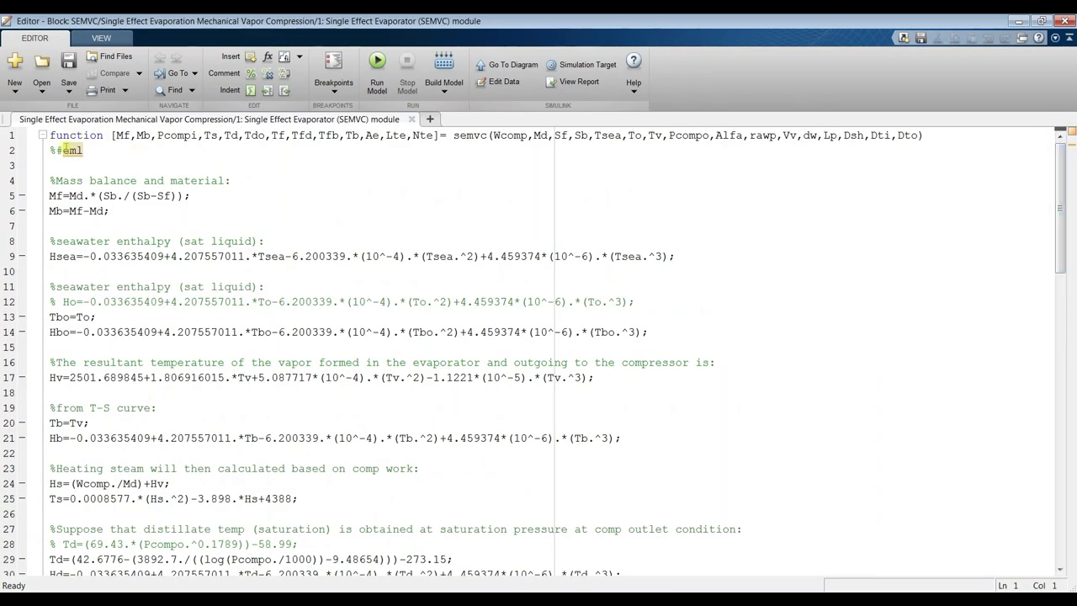
Step: Comment out the %#eml directive on line 2, save, and return to the model
right_click(66, 152)
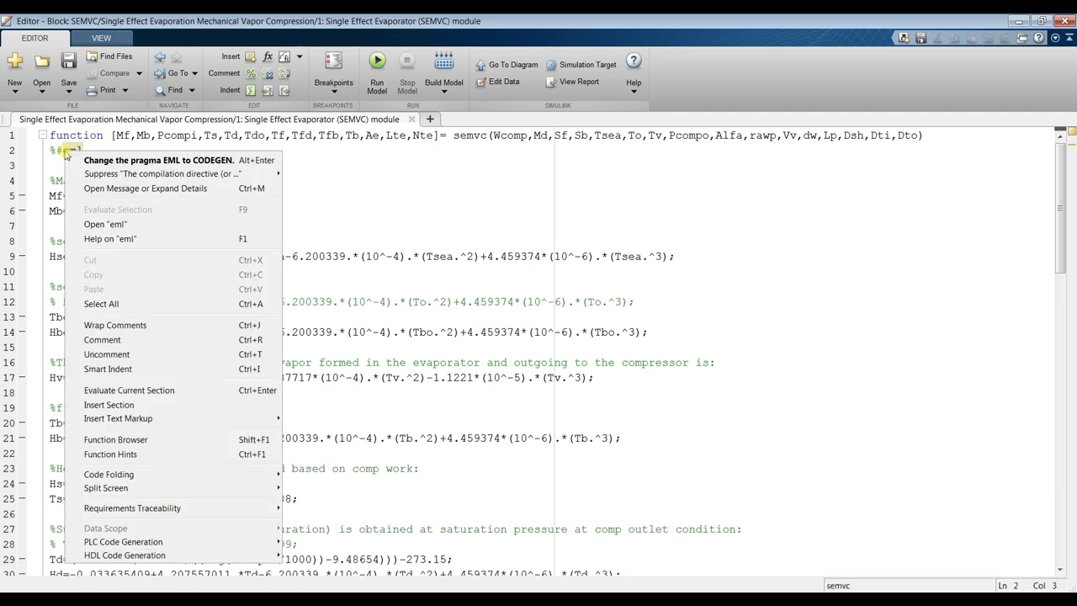
click(118, 340)
click(66, 59)
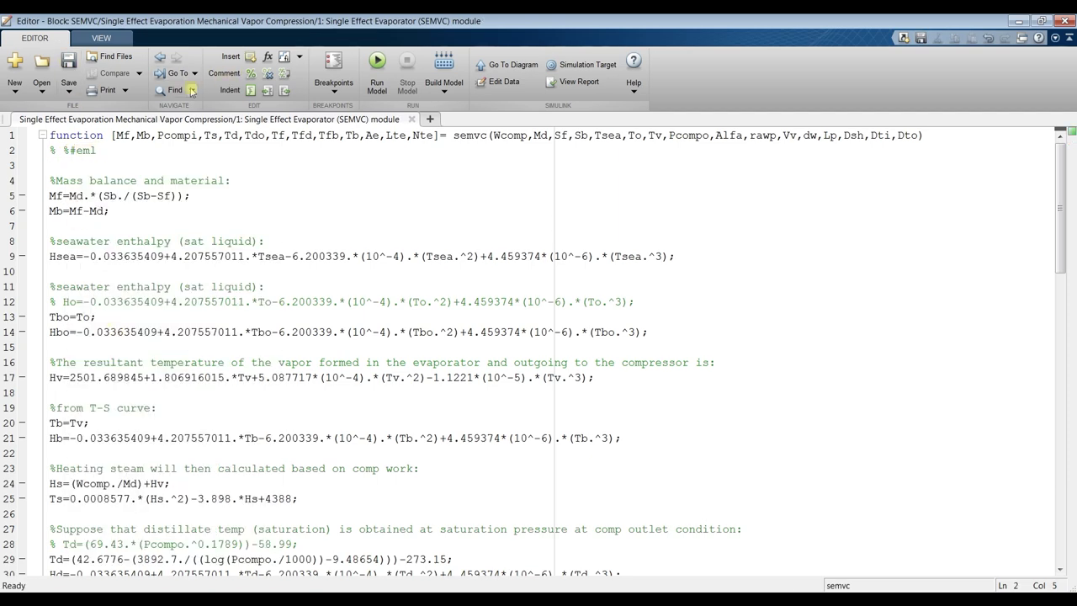
drag(1057, 166, 1066, 488)
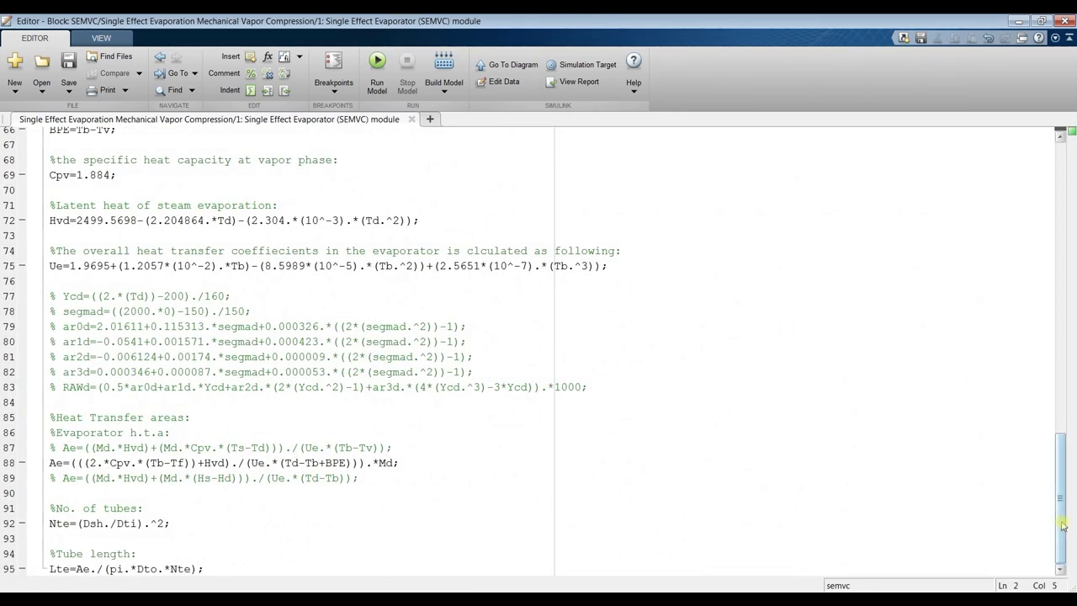
drag(1063, 525, 558, 127)
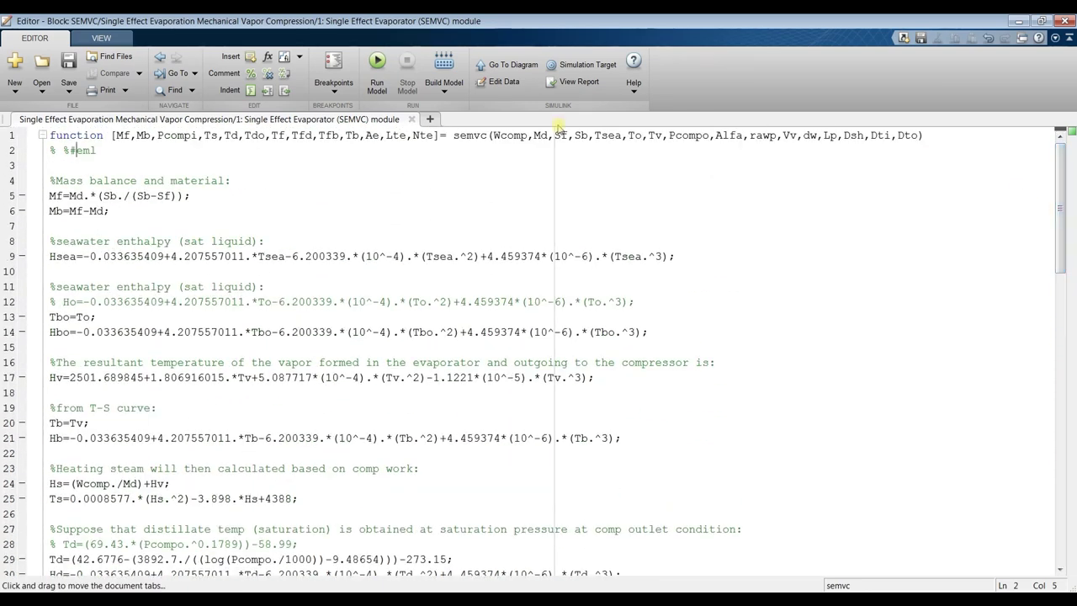
click(411, 120)
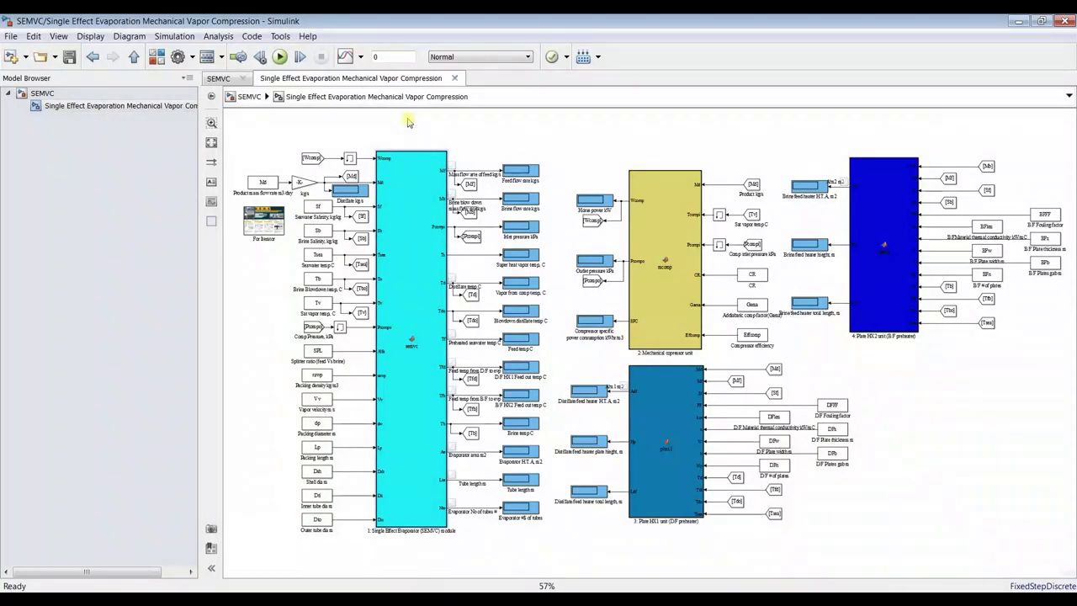
Step: Comment out %#eml in the Mechanical compressor function and save it
double_click(653, 217)
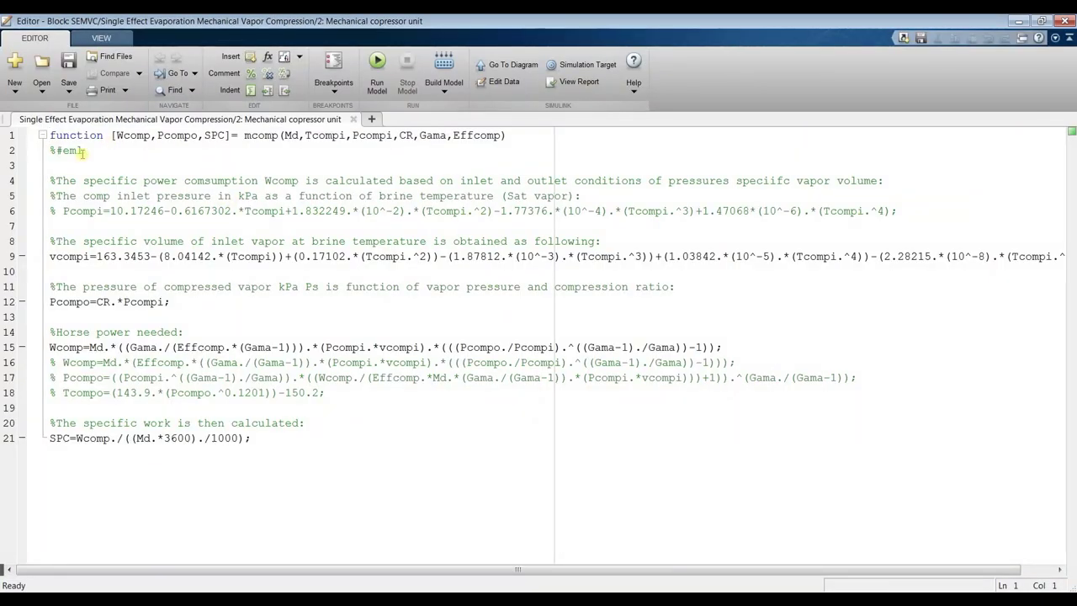
right_click(80, 151)
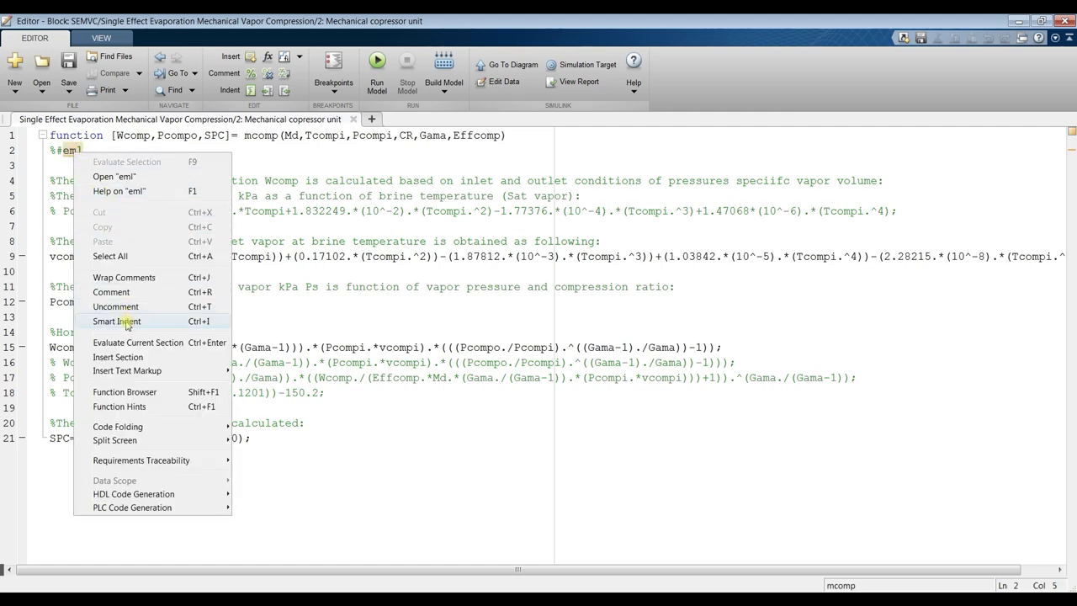
click(112, 292)
click(67, 60)
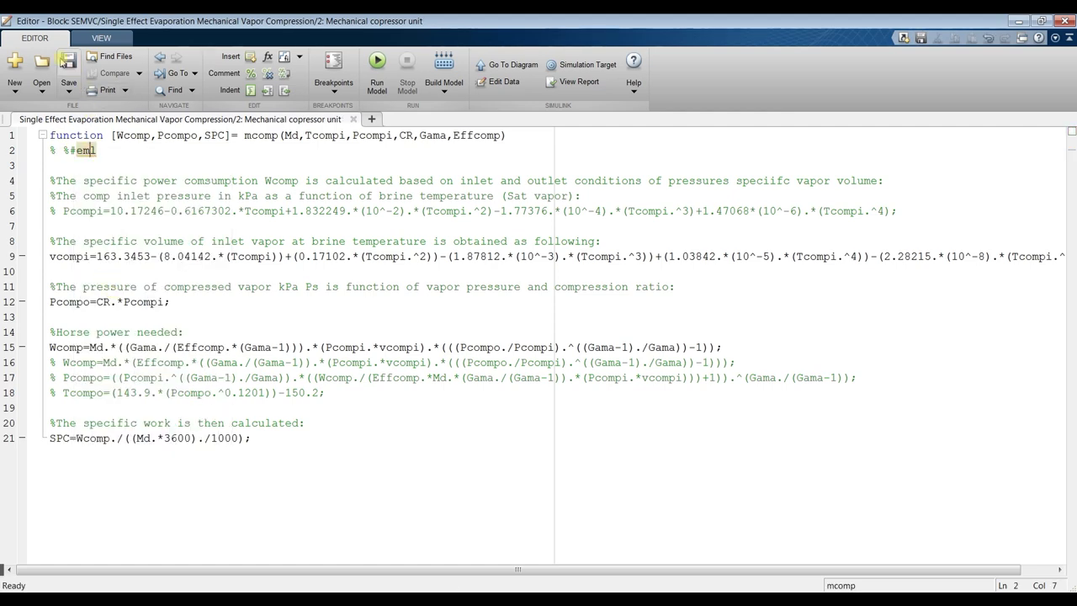
click(353, 119)
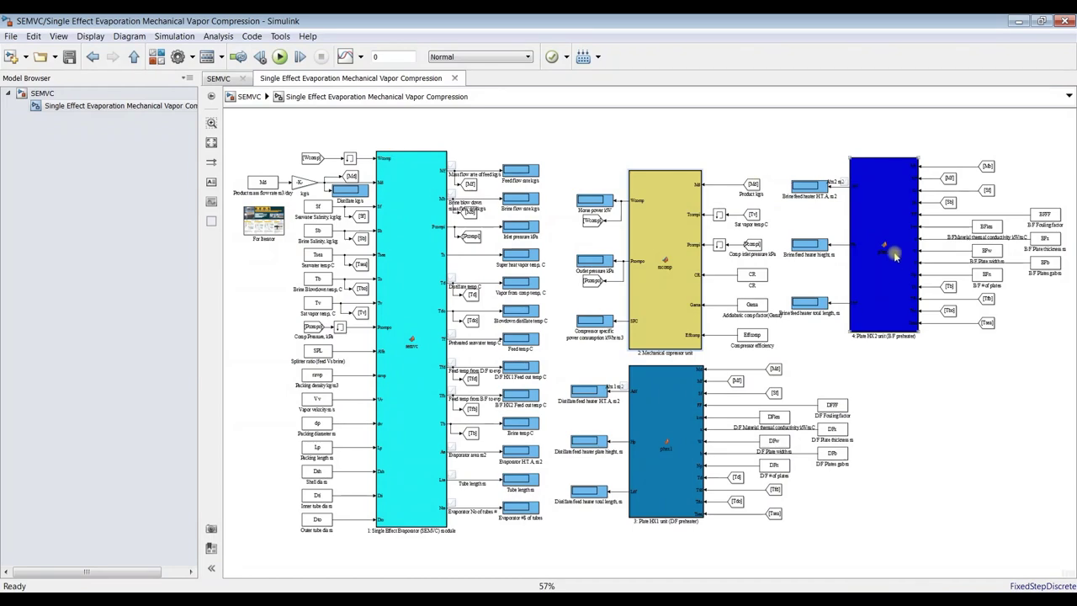
Step: Comment out the %#eml directive in the Plate HX2 function
double_click(899, 215)
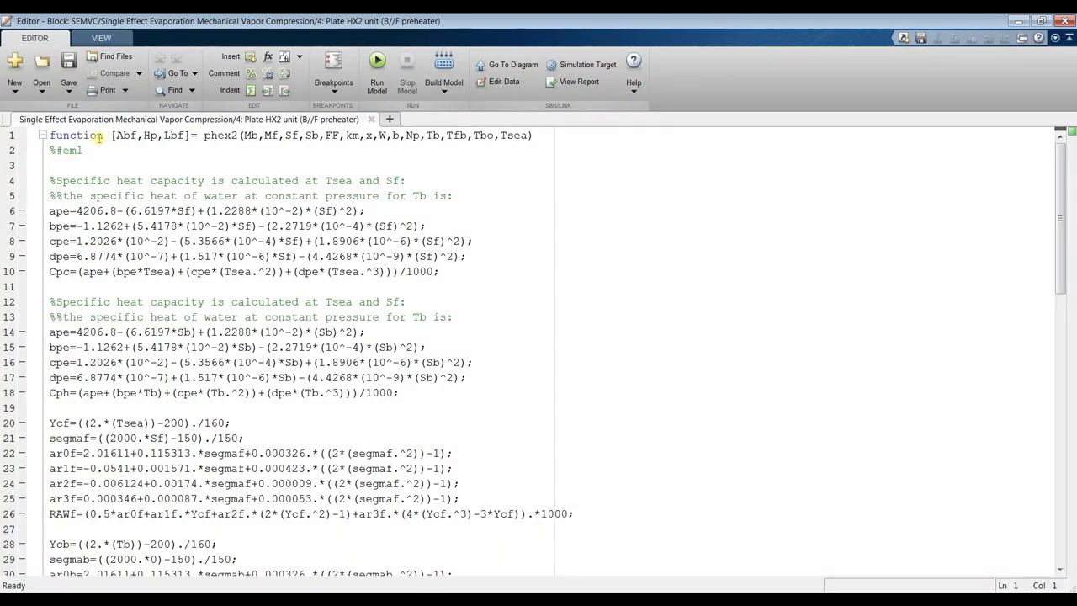
right_click(71, 150)
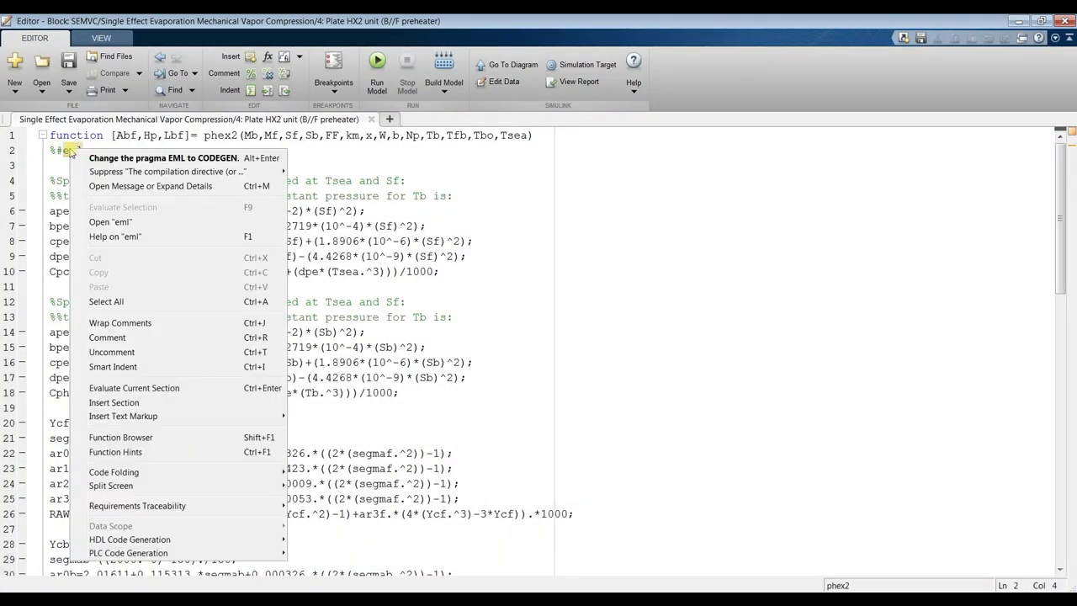
click(108, 336)
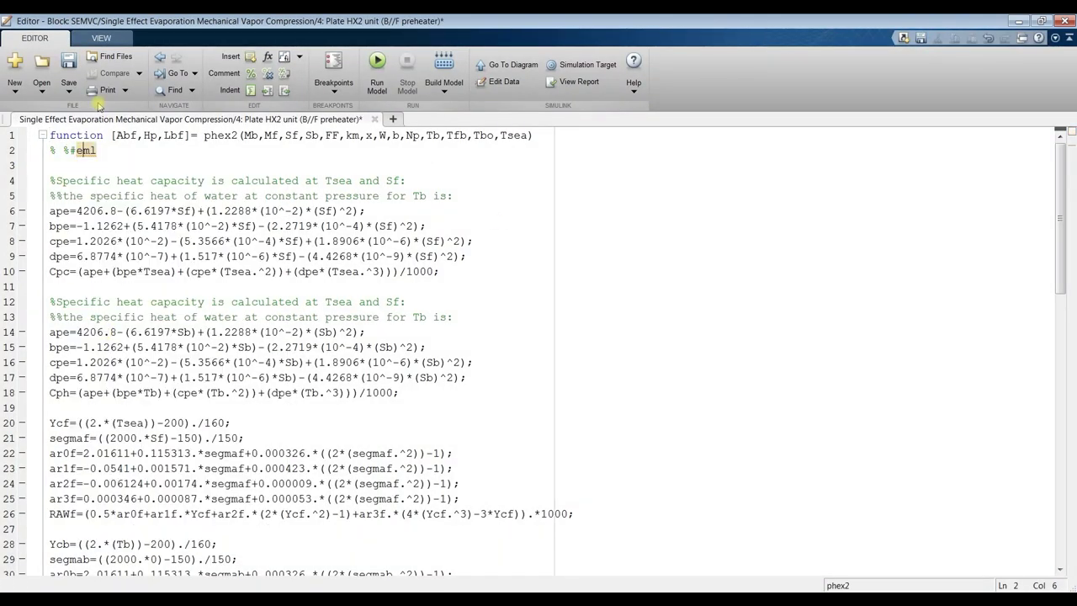
click(371, 119)
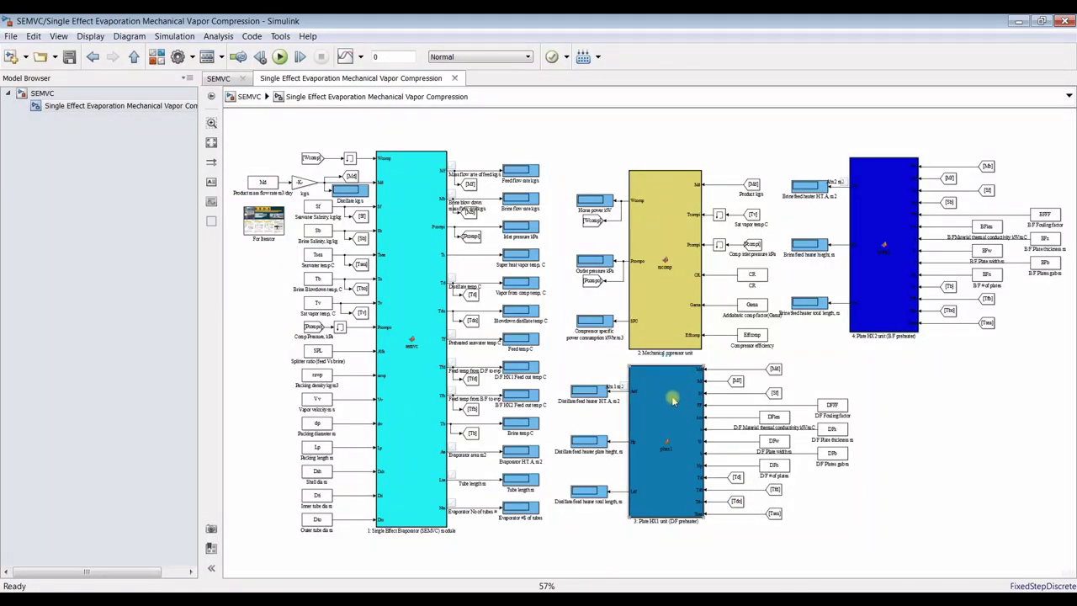
Step: Comment out %#eml in the Plate HX1 function and run the SEMVC simulation
double_click(673, 402)
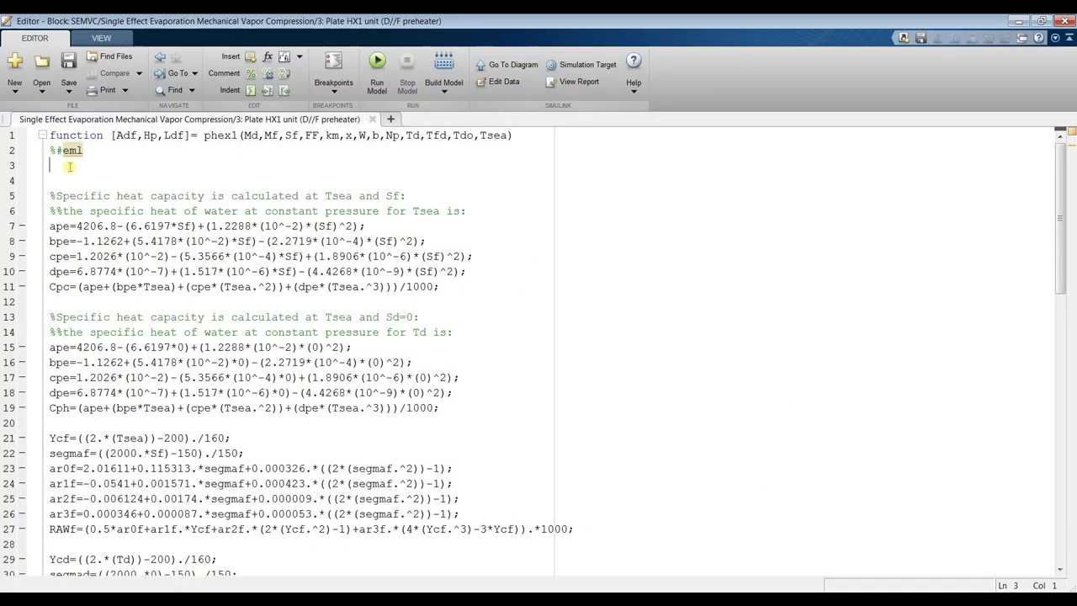
key(Delete)
right_click(66, 155)
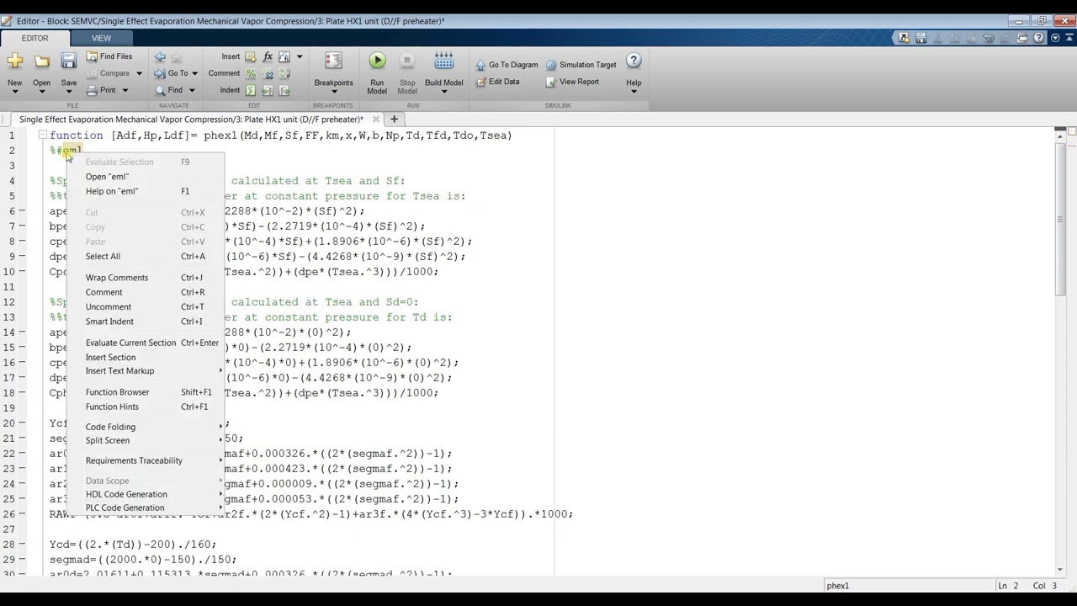
click(105, 292)
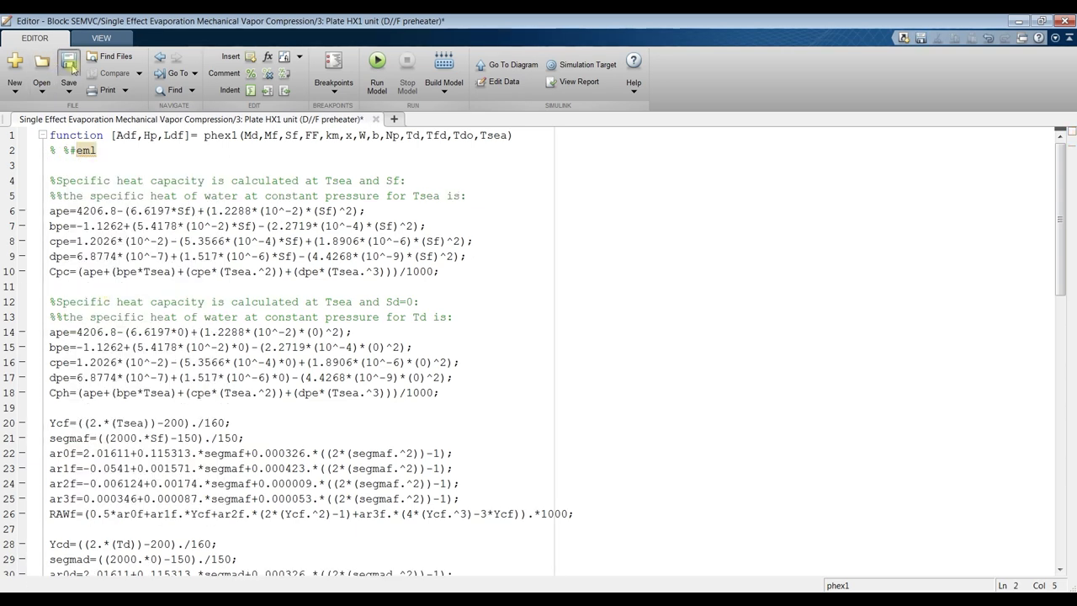
key(alt+Tab)
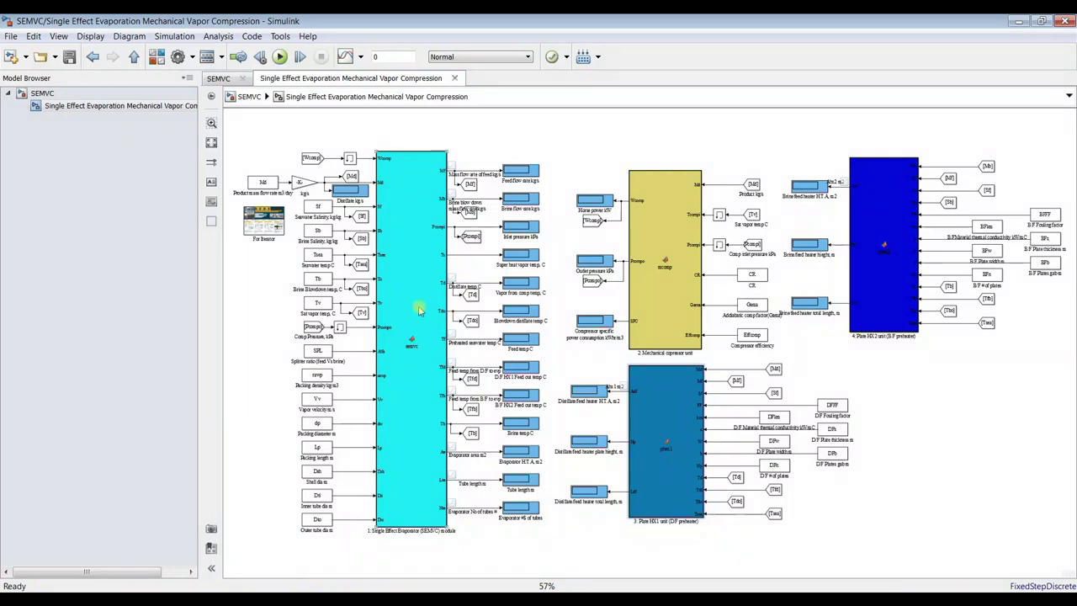
click(281, 56)
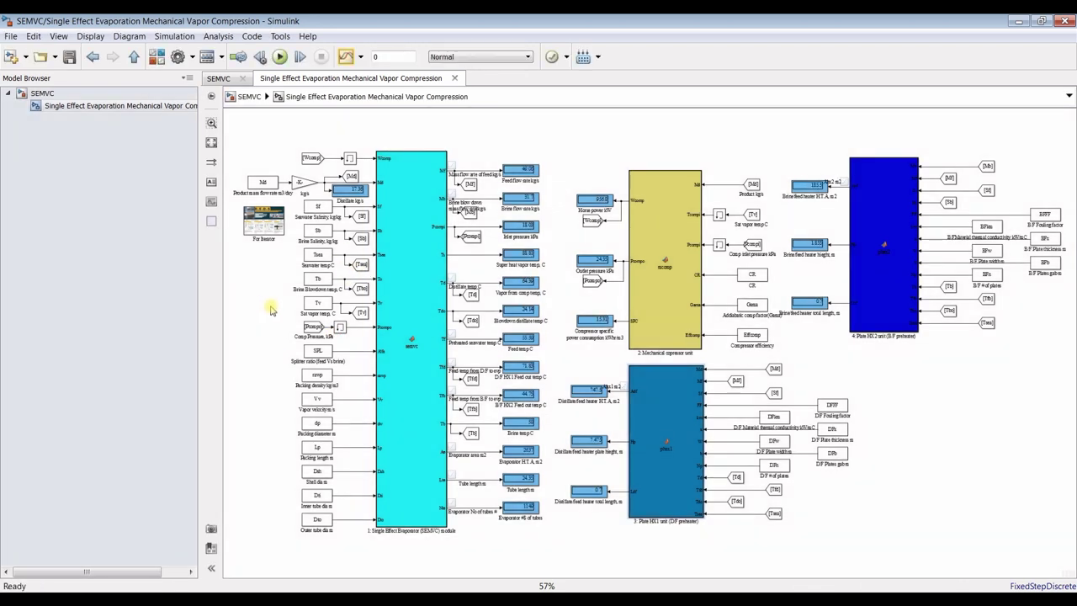
Step: Widen the diagram canvas and zoom to 100% to read the computed outputs
drag(197, 326, 78, 320)
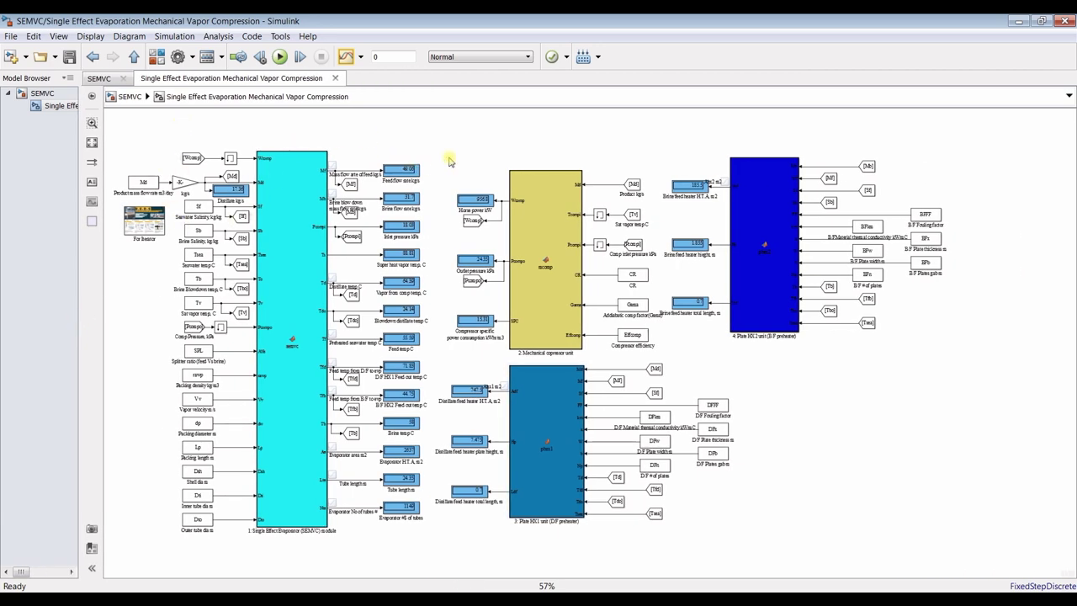
key(ctrl+plus)
key(ctrl+plus)
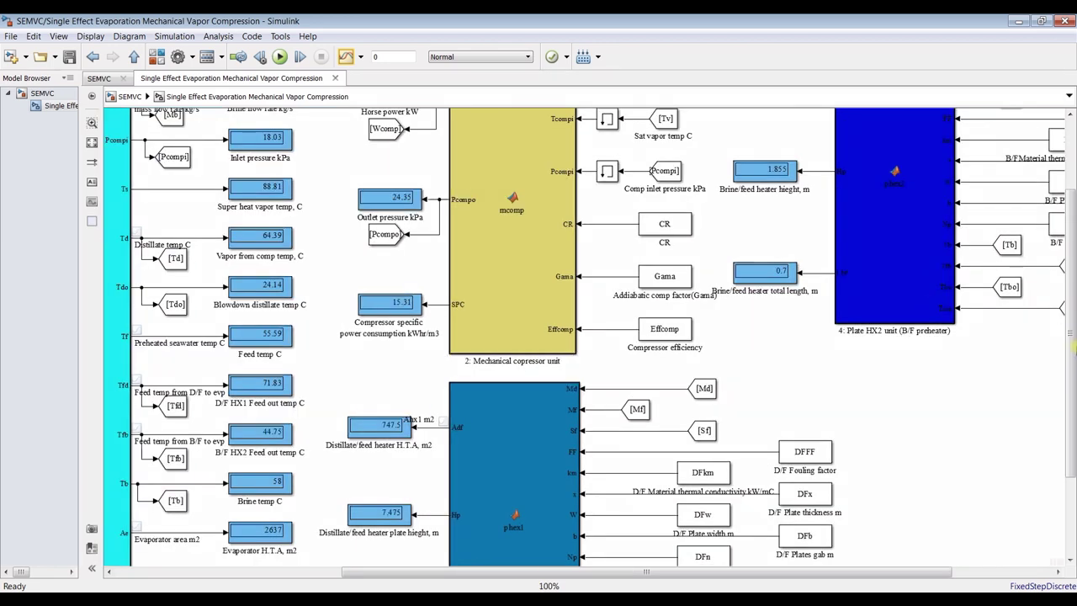
scroll(1073, 350, up, 3)
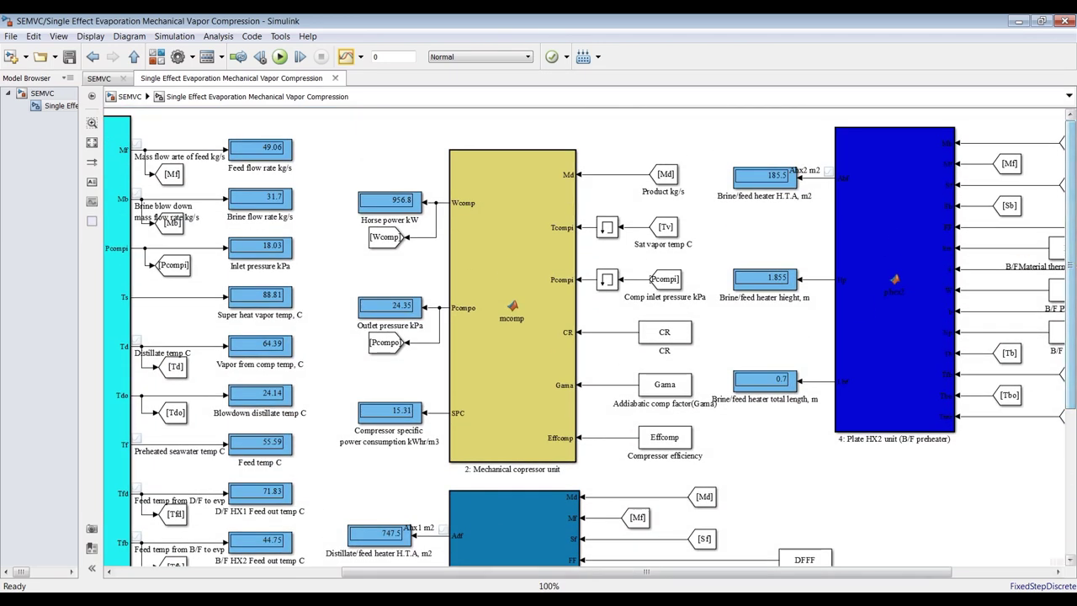
drag(478, 574, 351, 577)
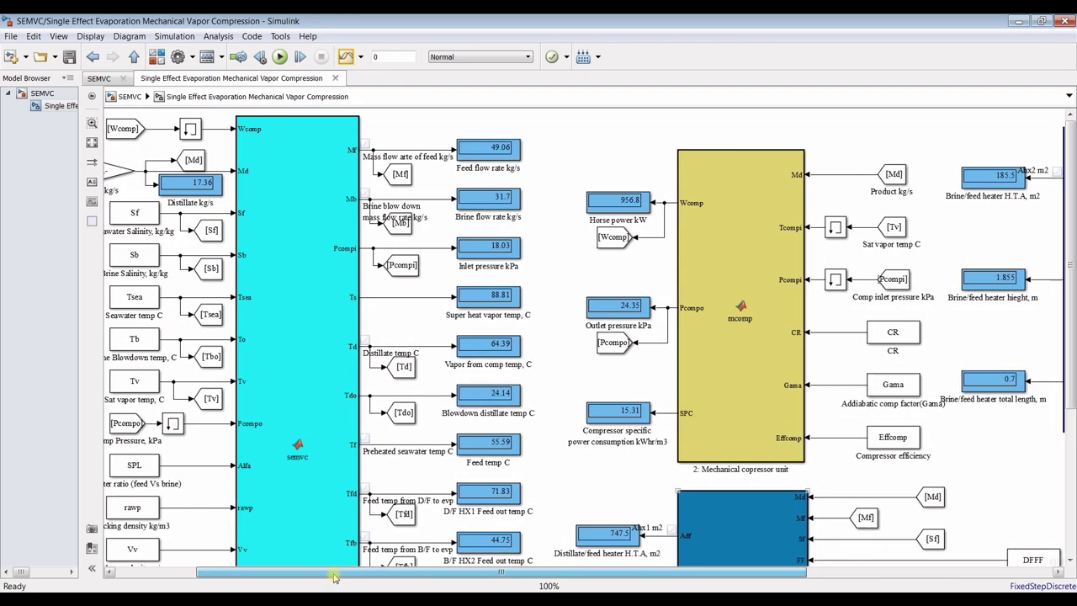
drag(334, 576, 309, 577)
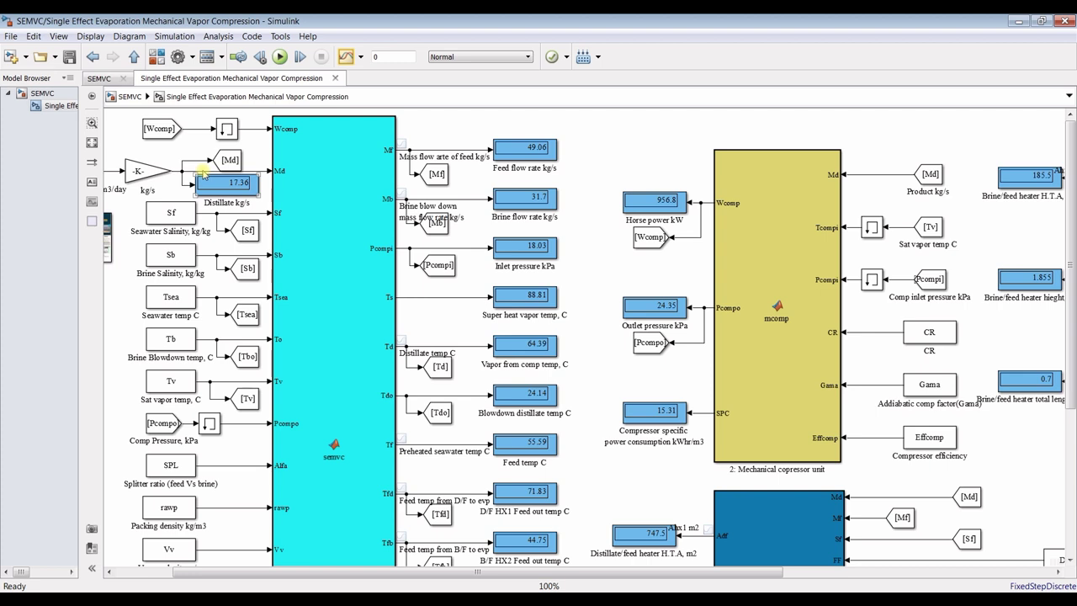
click(497, 169)
click(554, 154)
mouse_move(1073, 270)
mouse_down()
mouse_move(1073, 280)
mouse_move(1073, 271)
mouse_up()
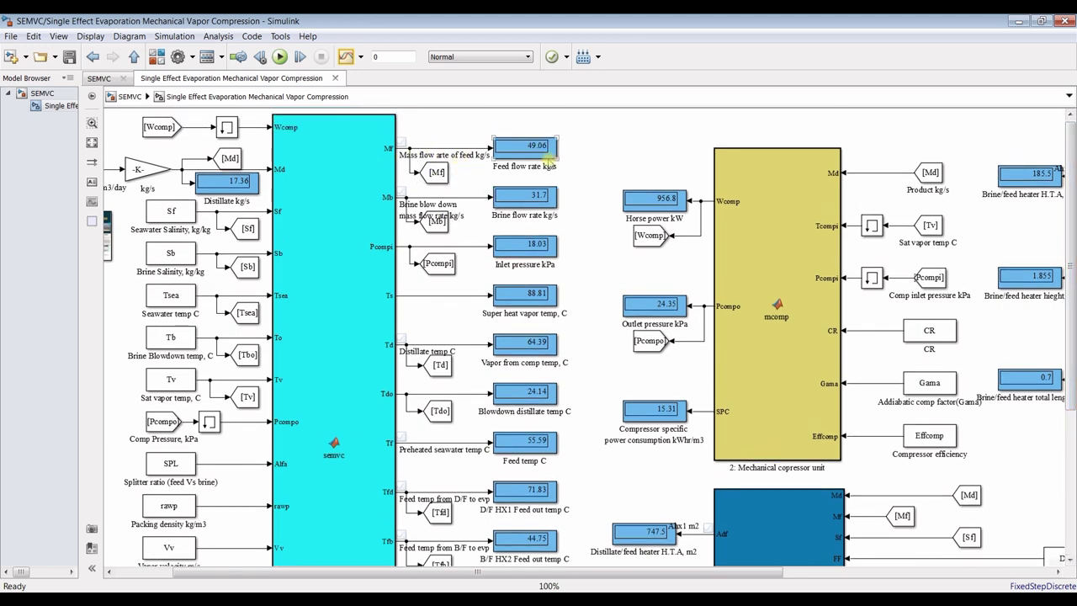
drag(1072, 267, 1072, 281)
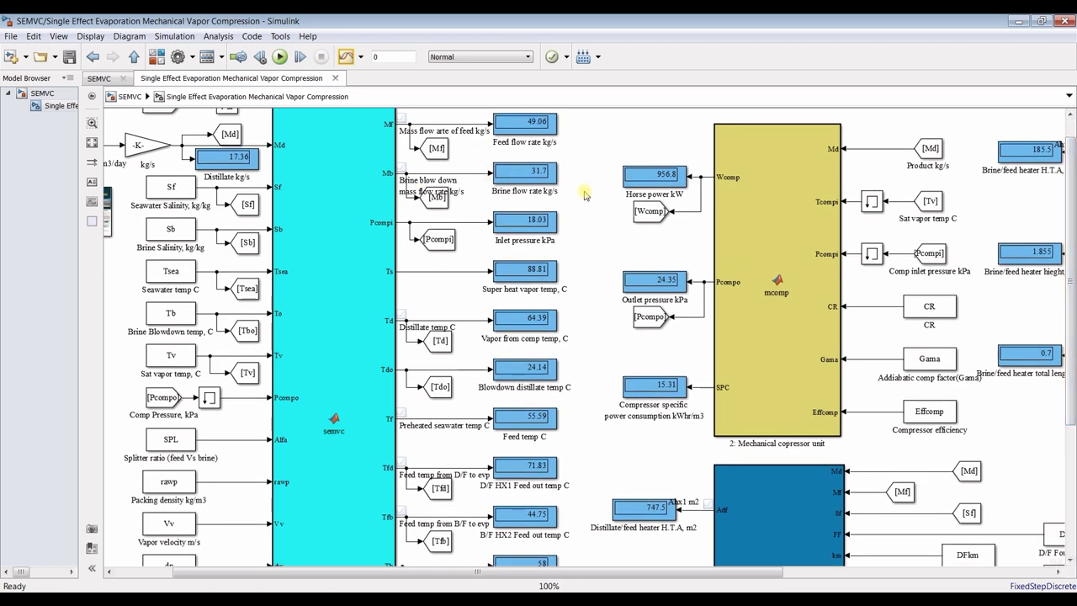
Step: Zoom to 150% and inspect the brine flow, inlet pressure and feed temperature displays
key(ctrl+plus)
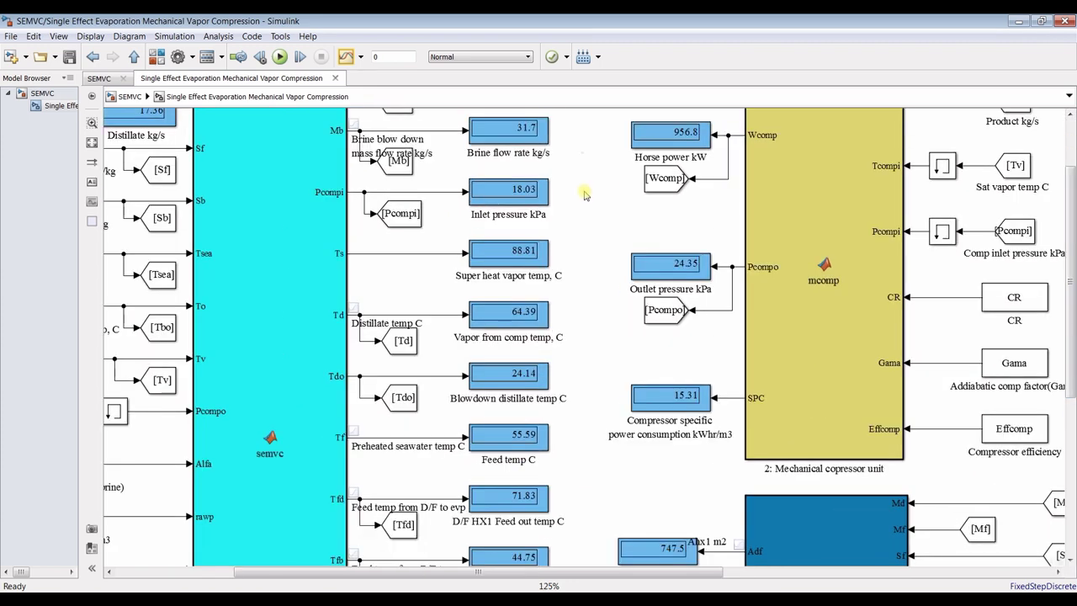
key(ctrl+plus)
scroll(1073, 339, up, 4)
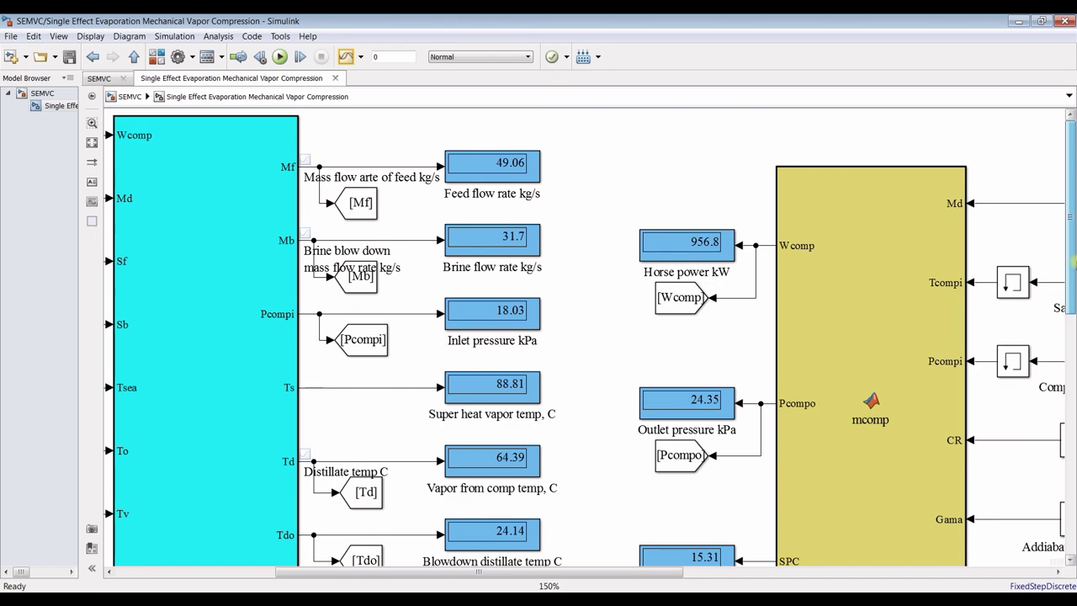
scroll(404, 234, down, 1)
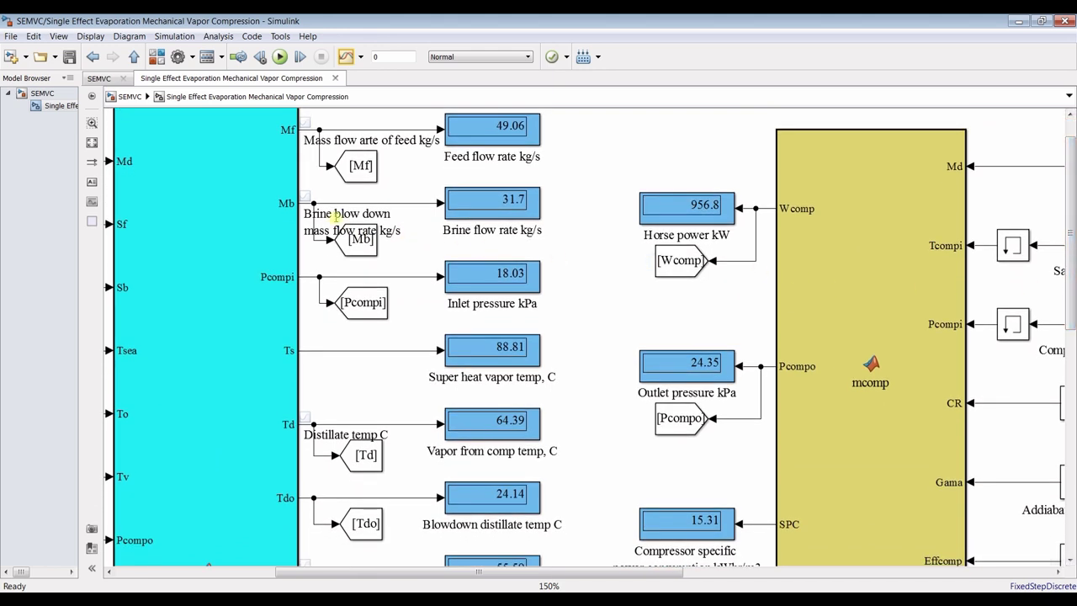
click(501, 206)
click(497, 261)
mouse_move(1072, 291)
mouse_down()
mouse_move(1073, 324)
mouse_move(1073, 299)
mouse_up()
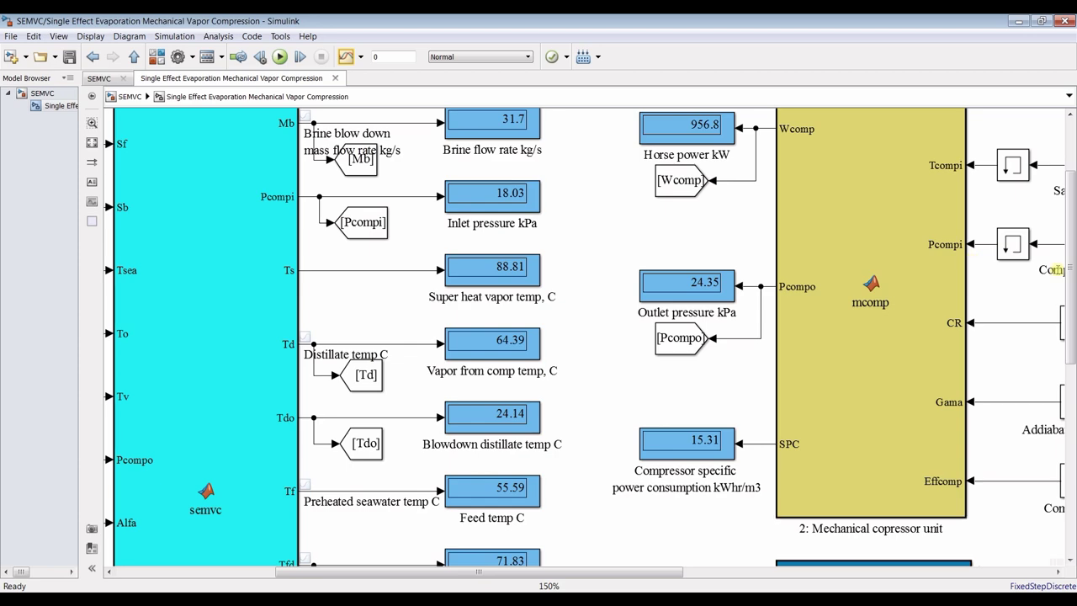
drag(1072, 270, 1073, 293)
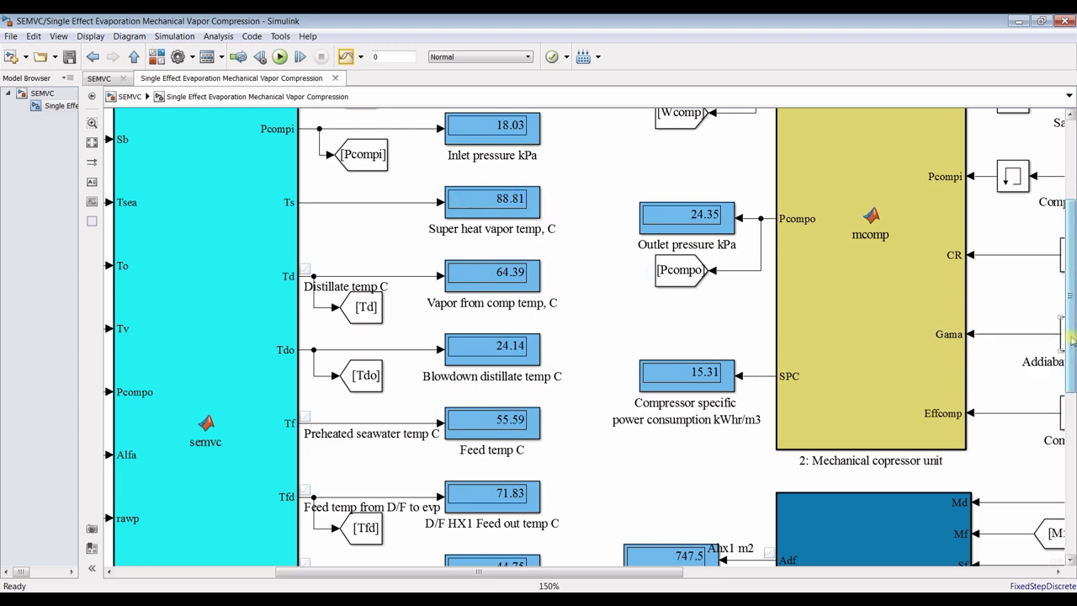
drag(1073, 357, 1075, 374)
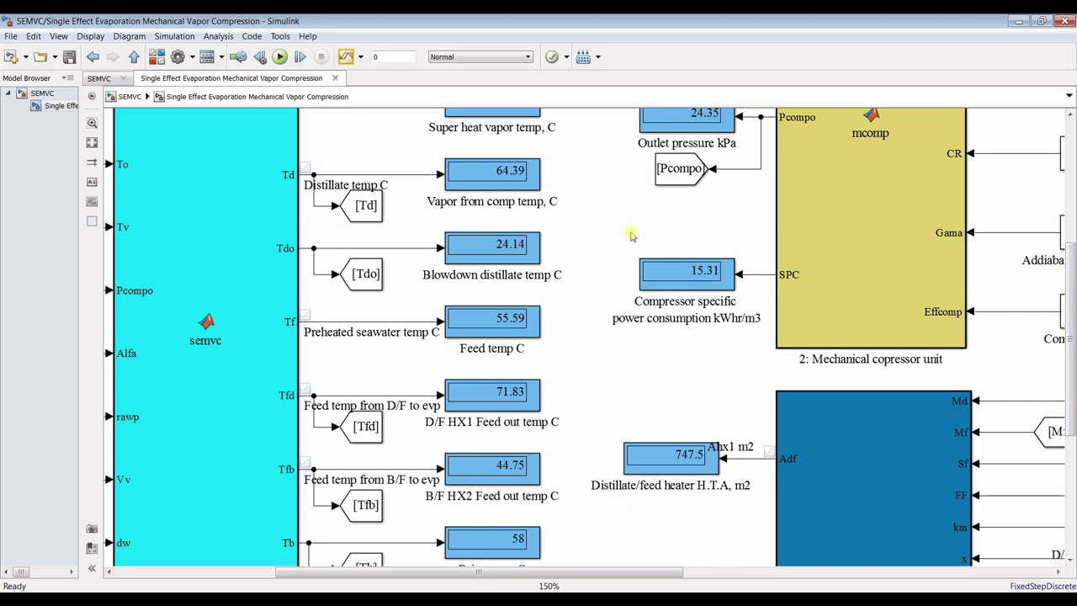
mouse_move(1074, 313)
mouse_down()
mouse_move(1074, 335)
mouse_move(1073, 325)
mouse_up()
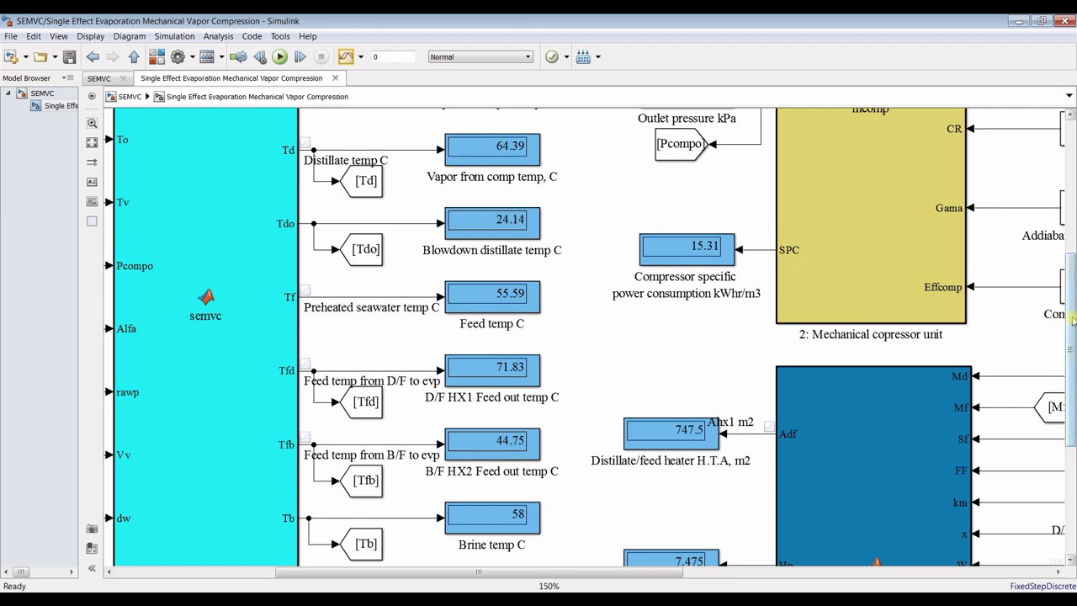
drag(1074, 322, 1073, 336)
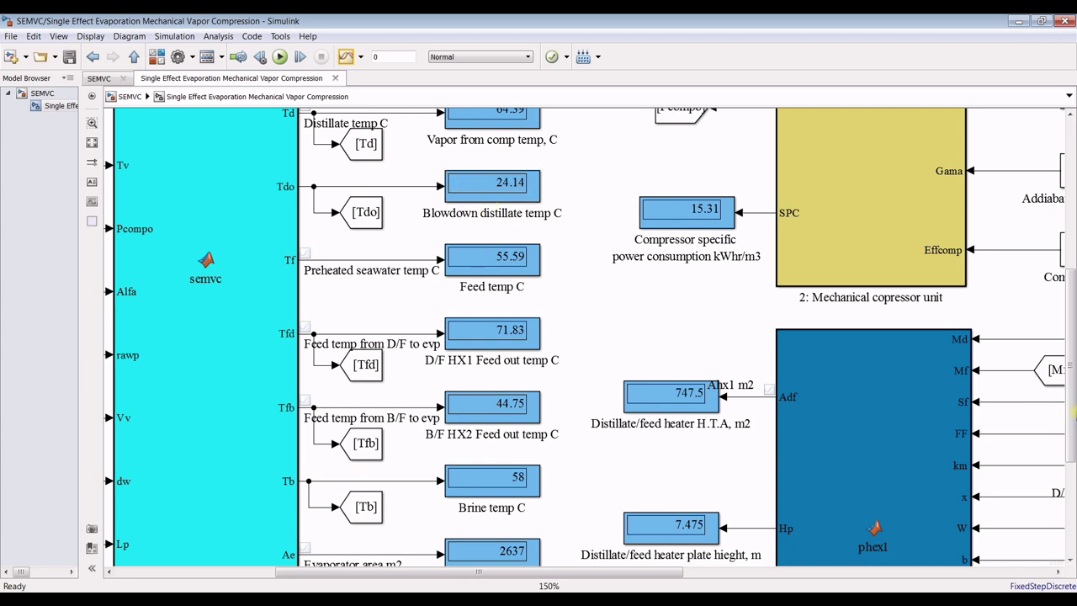
drag(1074, 381, 1074, 408)
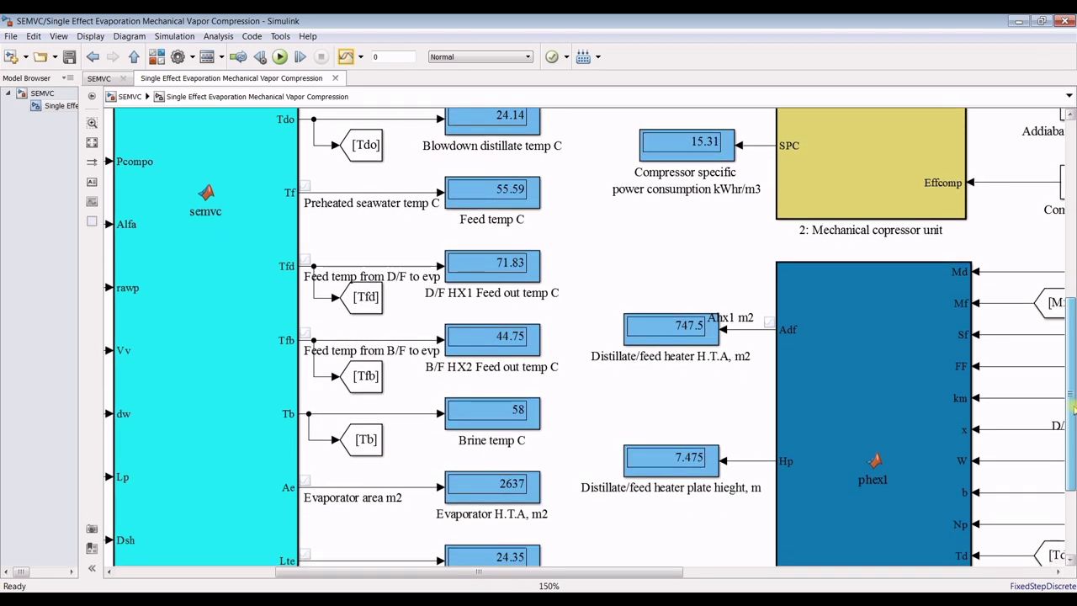
click(487, 219)
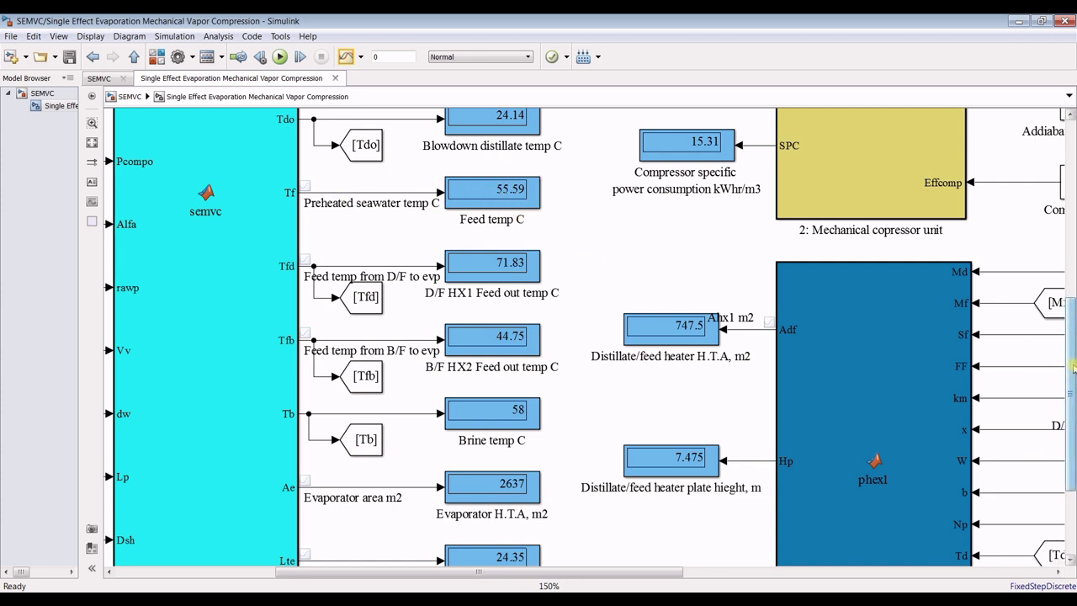
drag(1074, 371, 1074, 403)
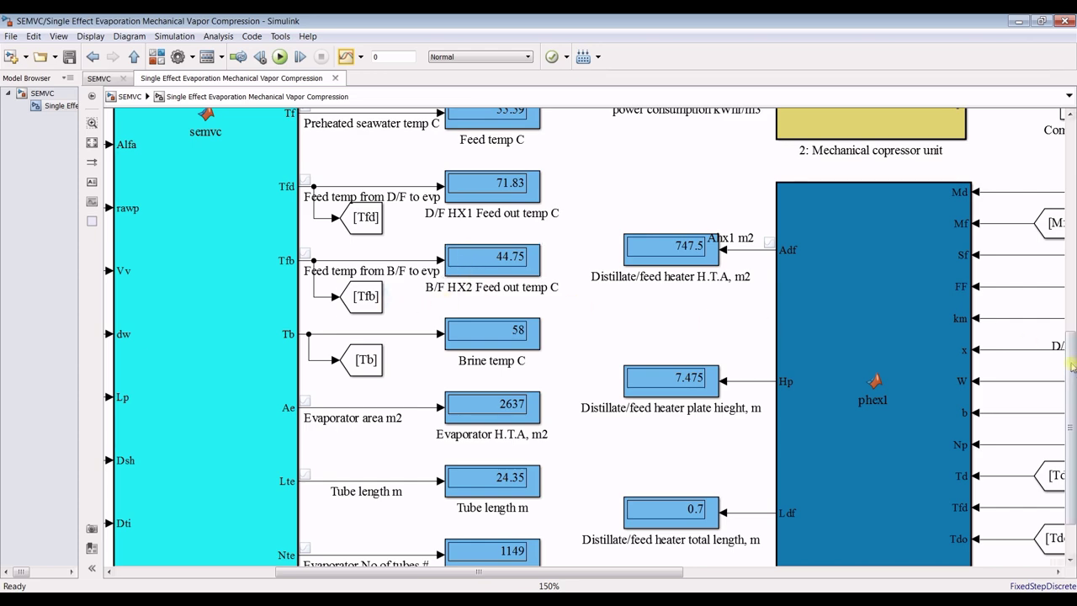
drag(1073, 366, 1073, 392)
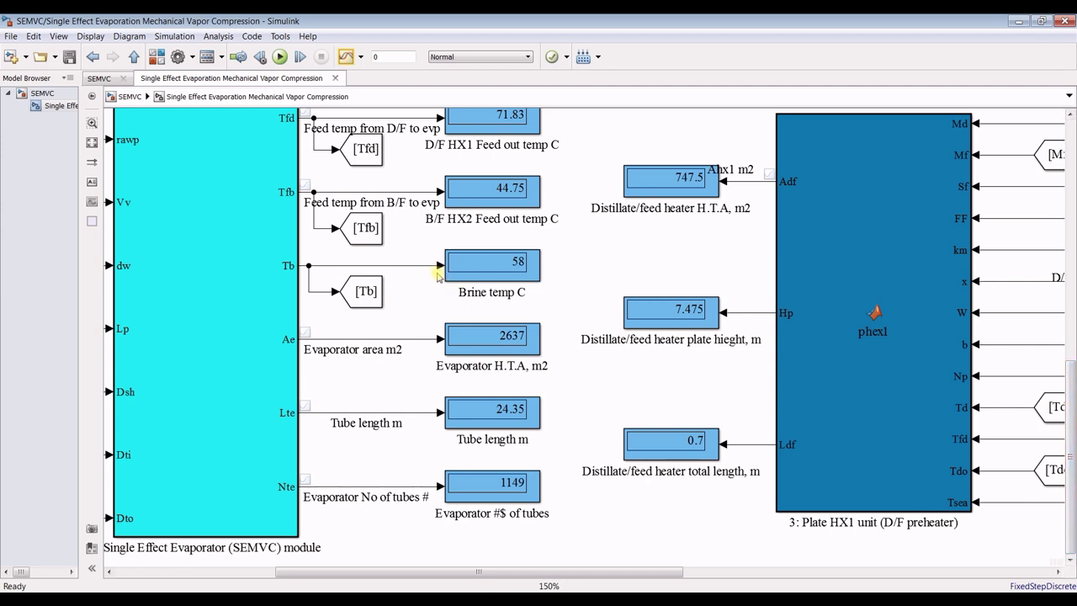
Step: Rename the 'Brine temp C' display label to 'Brine temp oC'
click(518, 292)
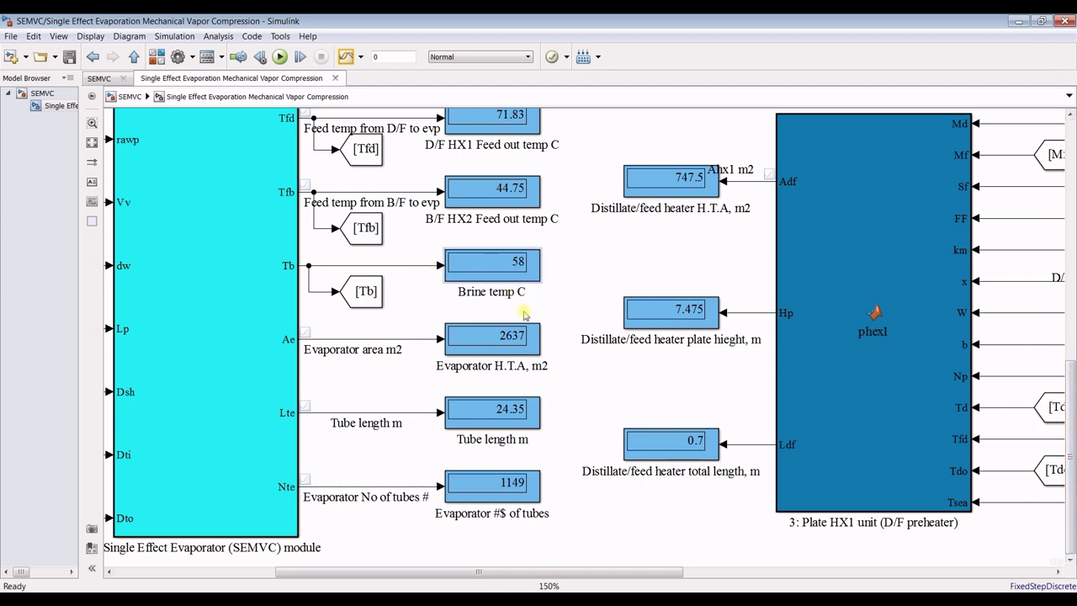
text(o)
click(554, 279)
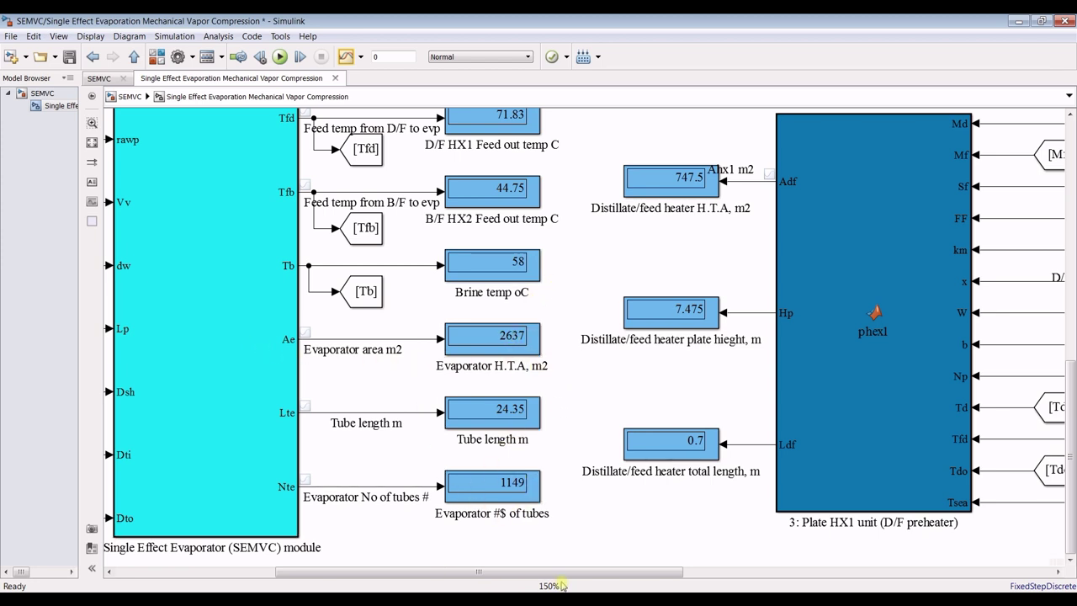
drag(560, 579, 723, 581)
drag(1069, 472, 1071, 272)
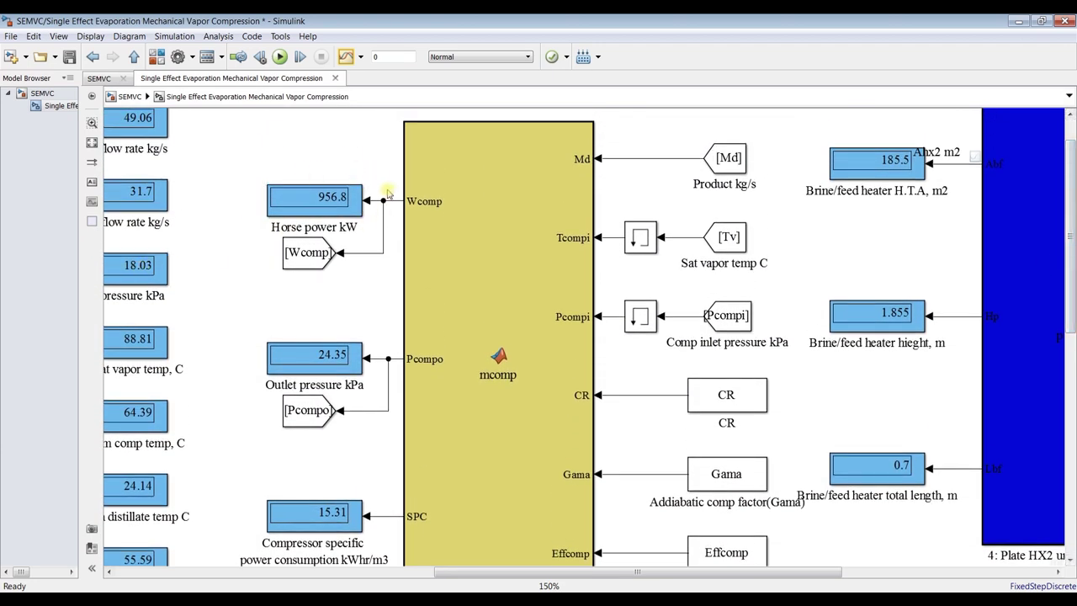
Step: Select and deselect the Horse power kW display, then fit the whole evaporator subsystem diagram in view
click(343, 191)
click(400, 262)
drag(1074, 236, 1073, 210)
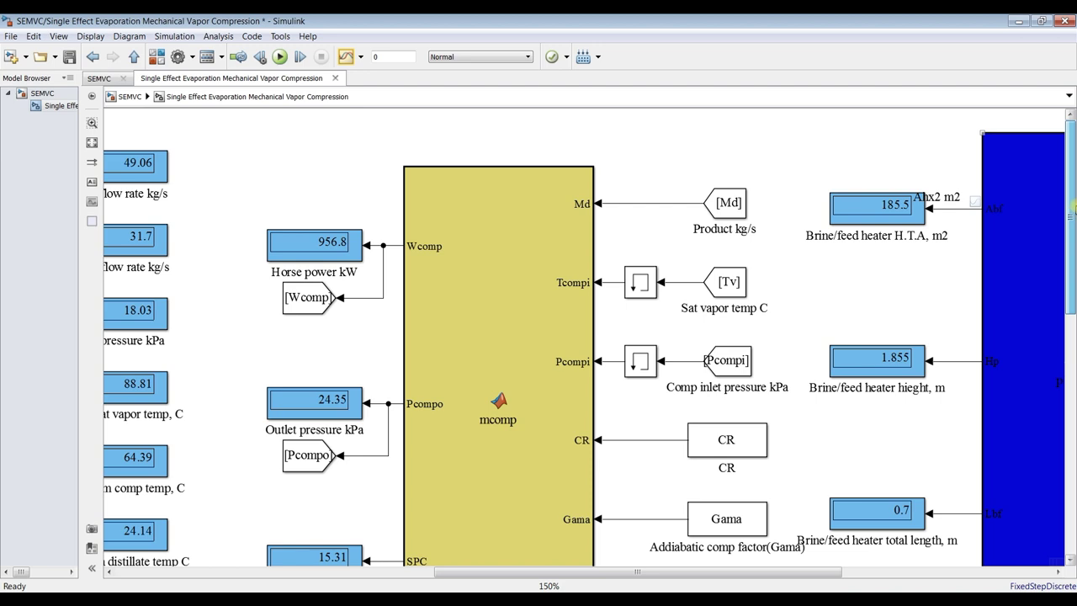
click(92, 142)
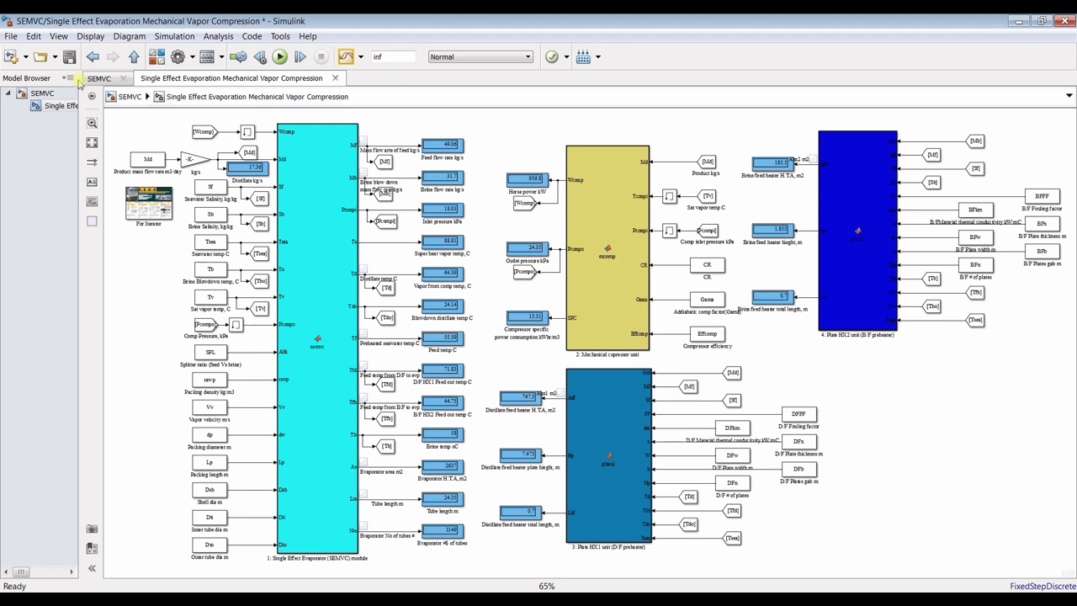
Step: Save the SEMVC model and open the evaporator block's mask parameters from the top-level diagram
key(ctrl+s)
click(41, 94)
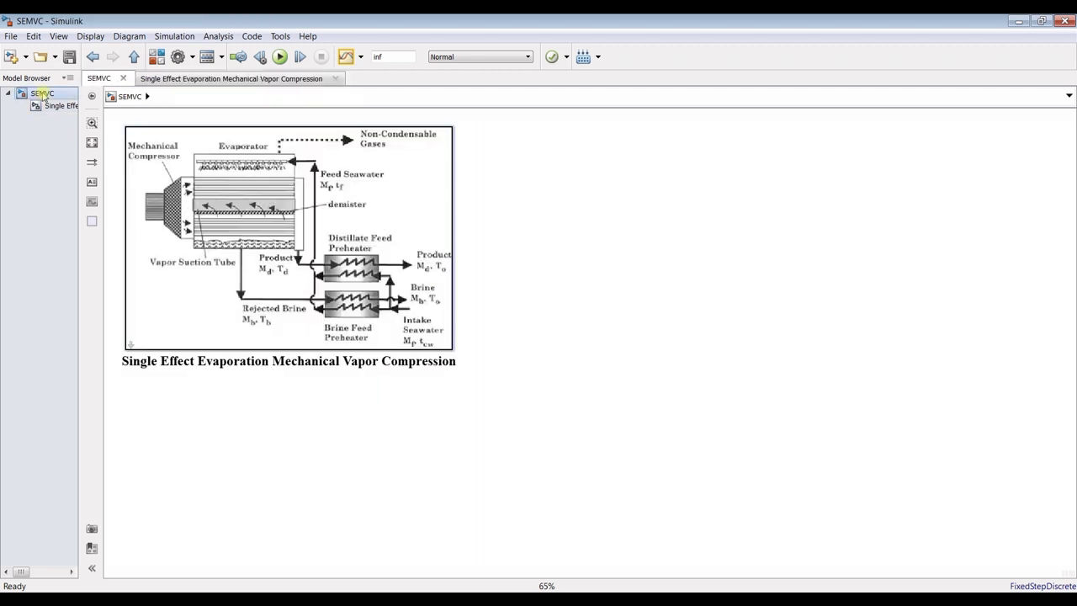
double_click(196, 168)
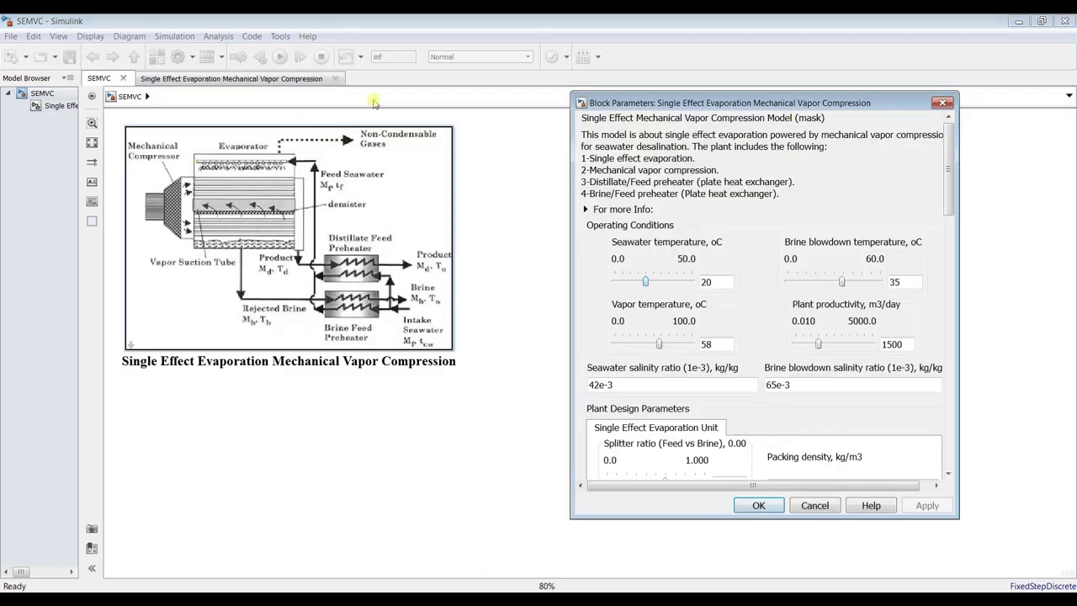
Step: Return to the Single Effect Evaporation subsystem, reposition the parameters dialog, then close it
click(59, 106)
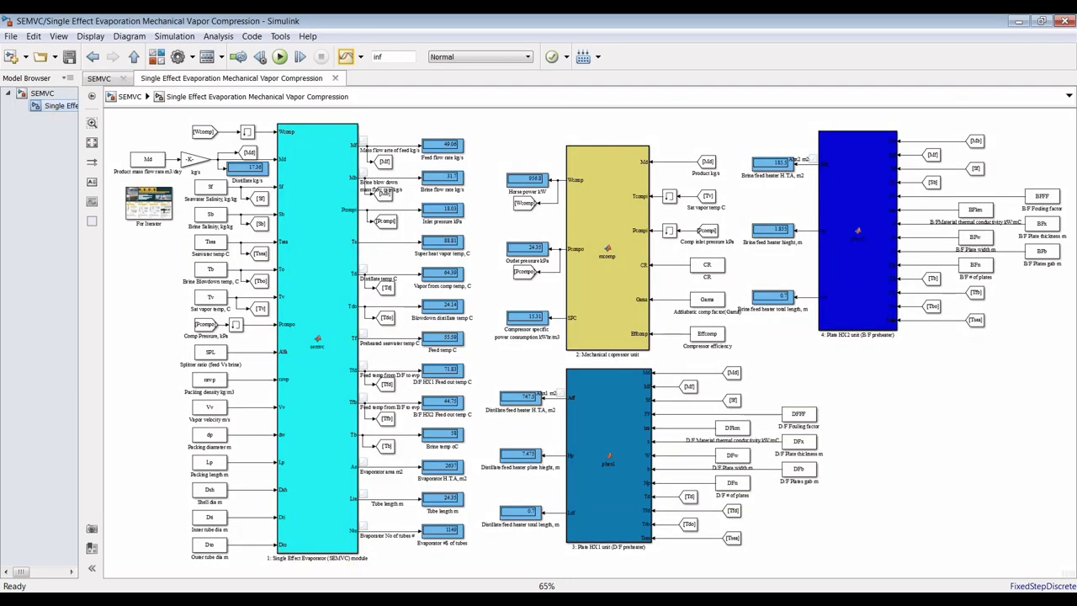
click(392, 579)
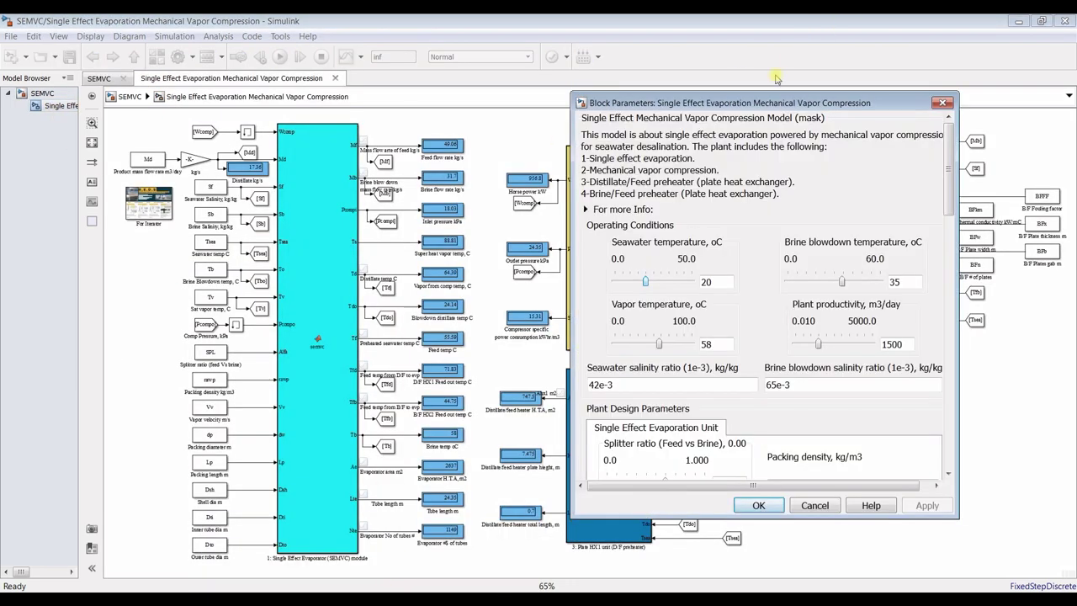
drag(774, 109, 503, 72)
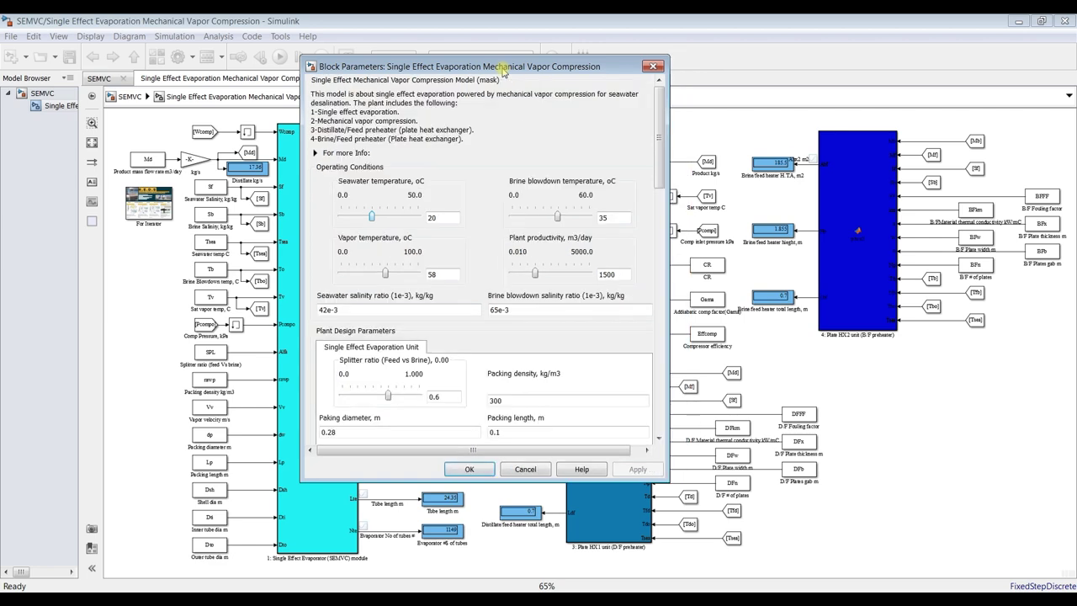
drag(499, 71, 306, 100)
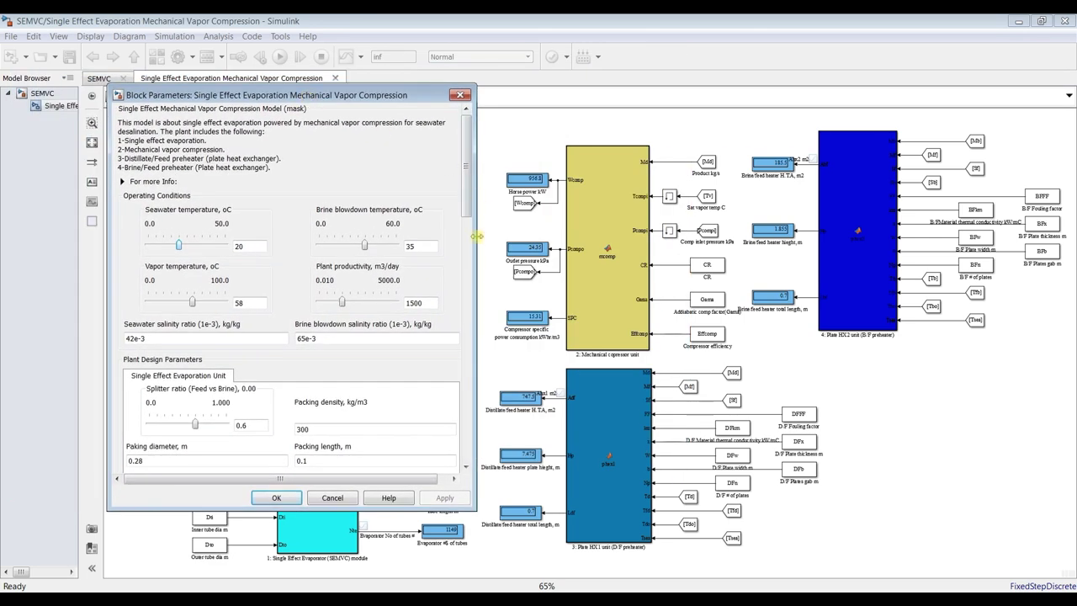
drag(466, 238, 463, 239)
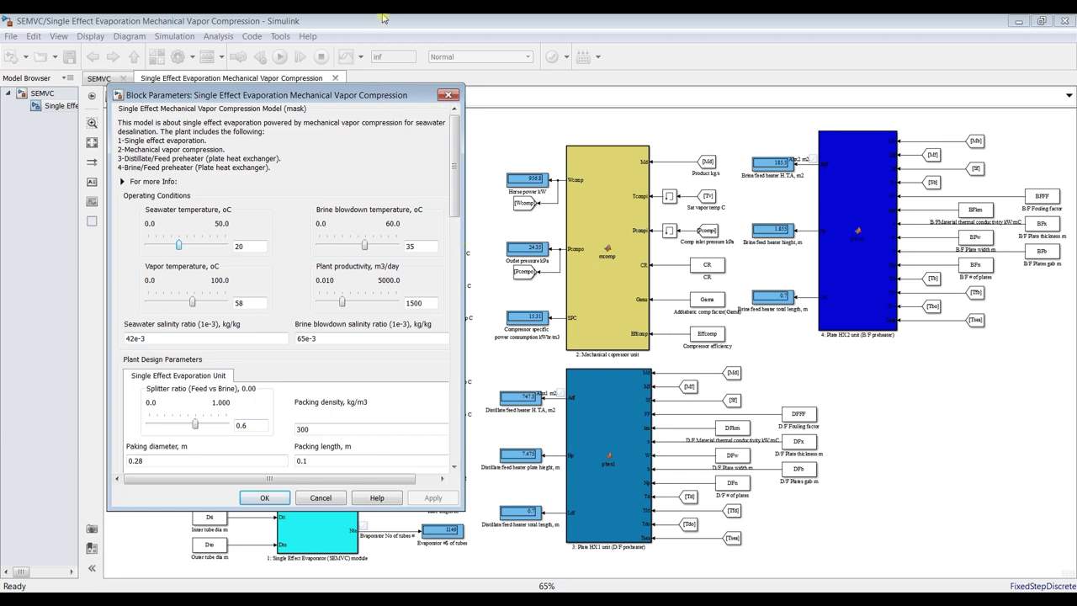
key(Return)
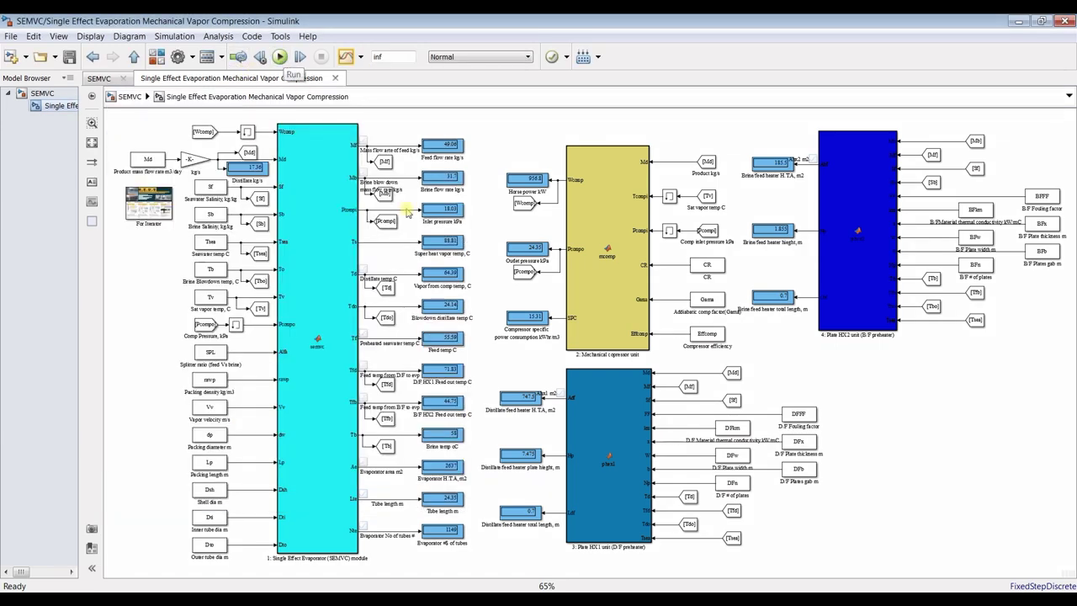
Step: Zoom the diagram to 150%, move the parameters dialog off the output displays, and run the simulation
scroll(388, 135, up, 3)
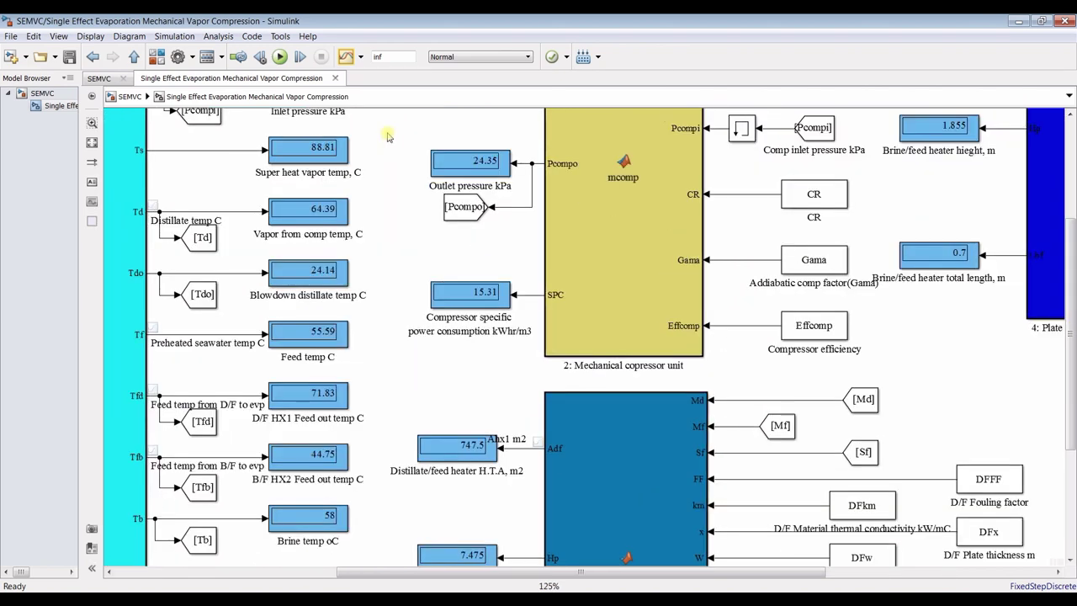
key(ctrl+plus)
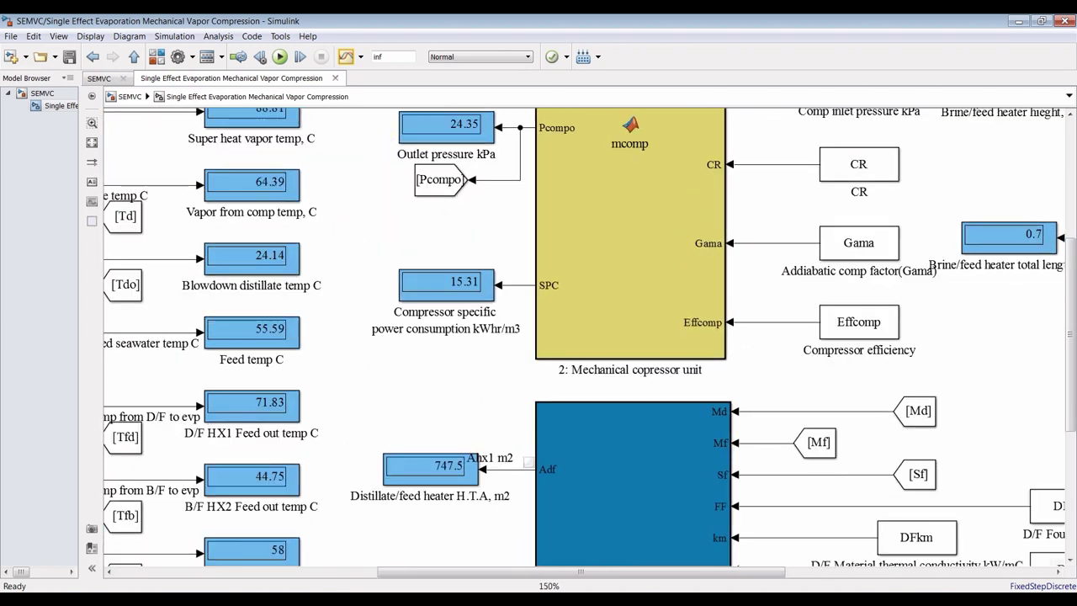
click(379, 577)
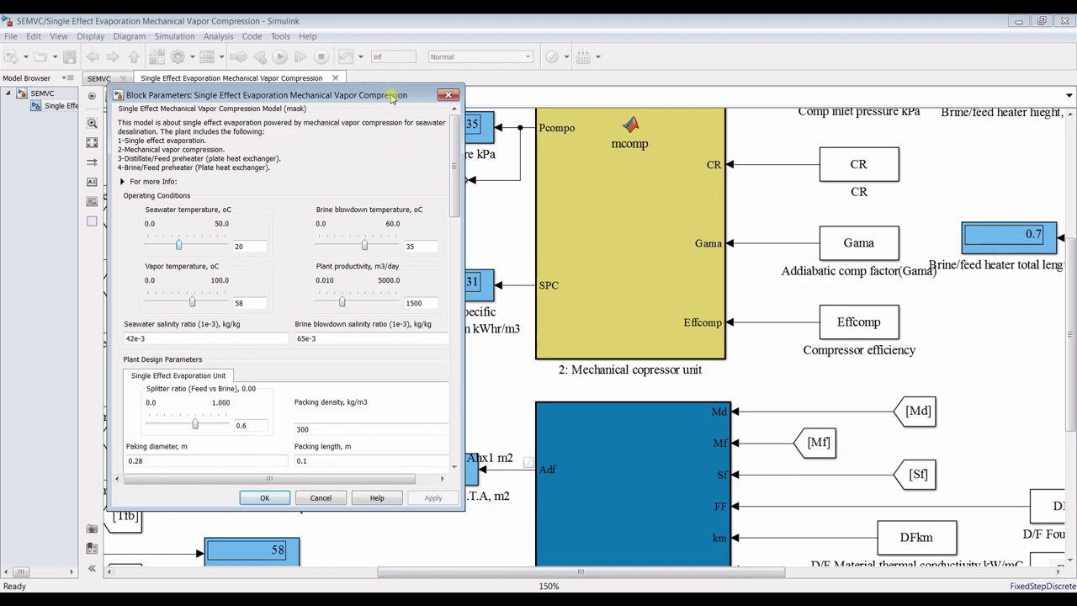
drag(392, 98, 826, 91)
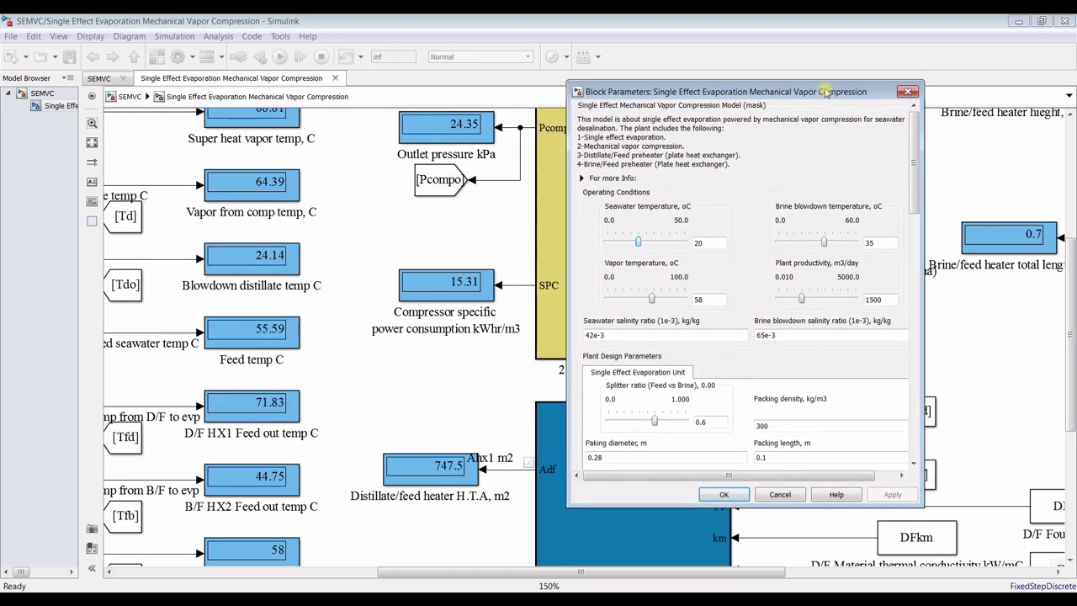
click(405, 17)
click(280, 56)
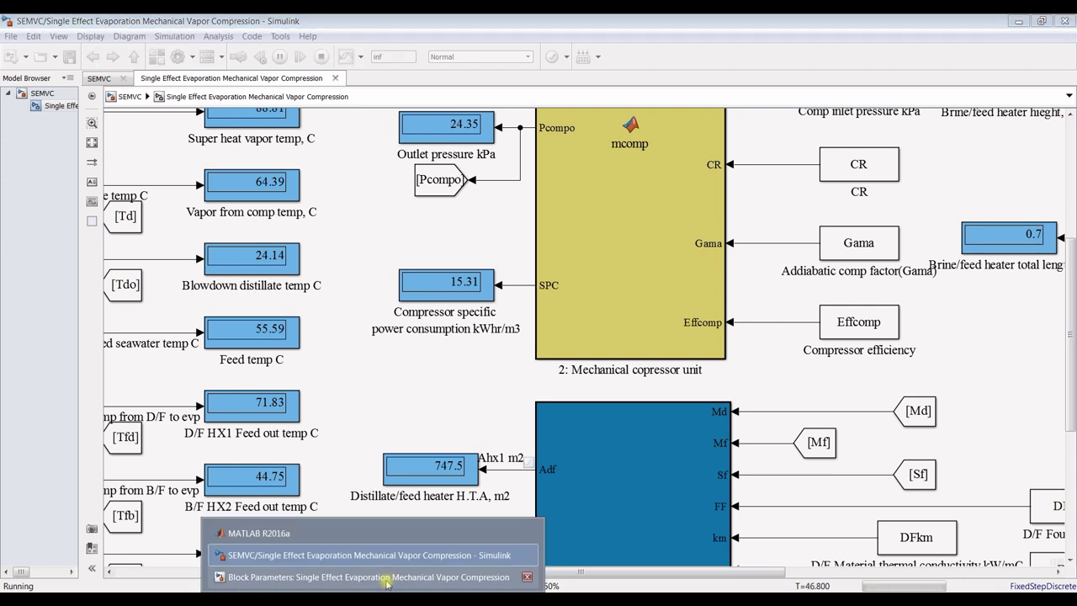
click(387, 577)
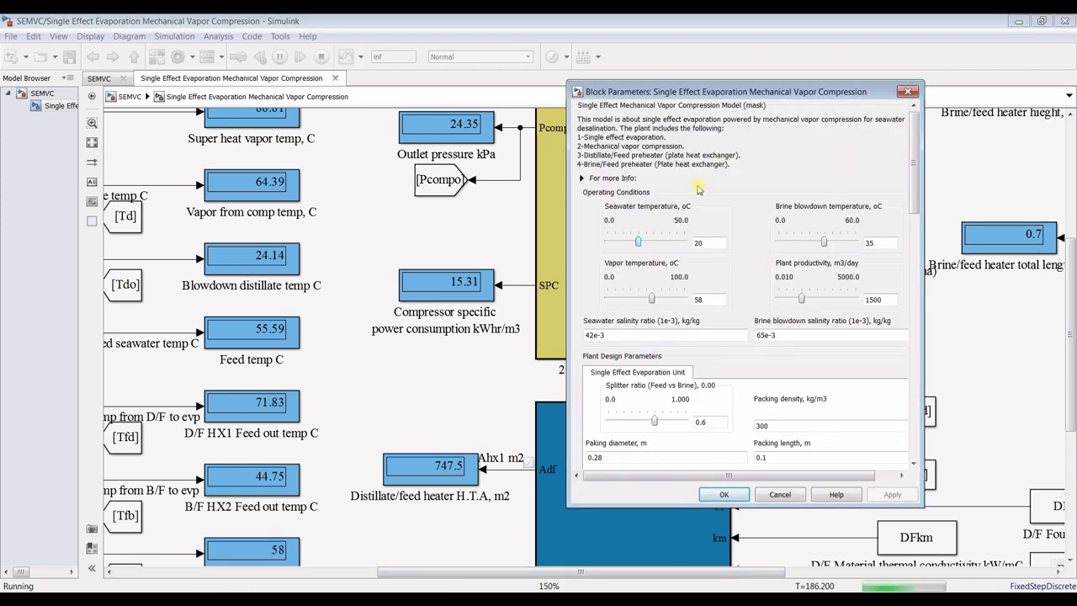
Step: Step seawater temperature from 20 to 22, brine blowdown to 40.2, and vapor temperature up from 59
click(641, 243)
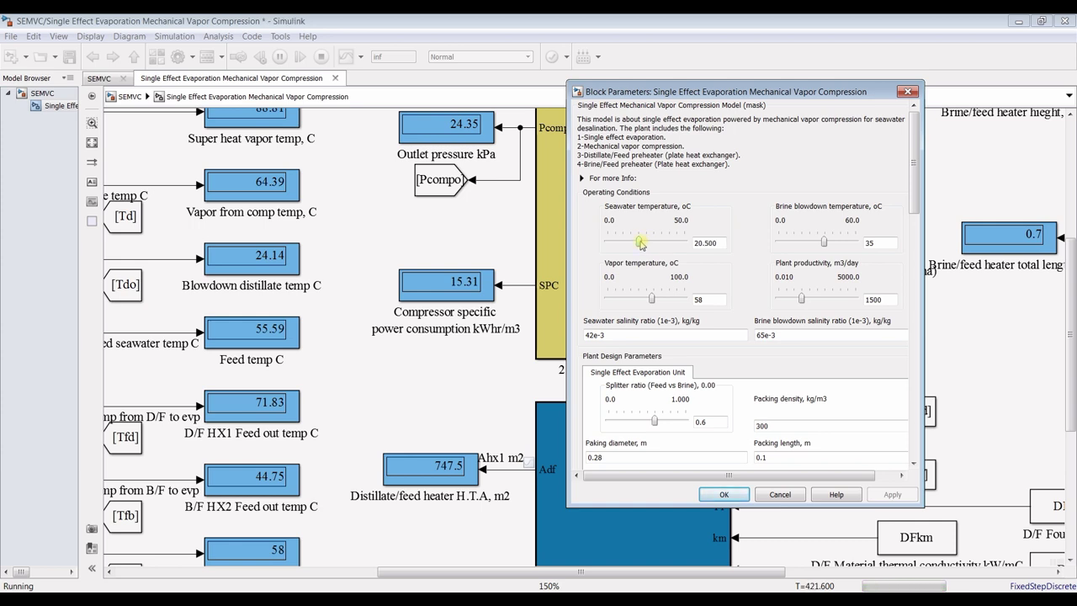
click(641, 243)
click(641, 244)
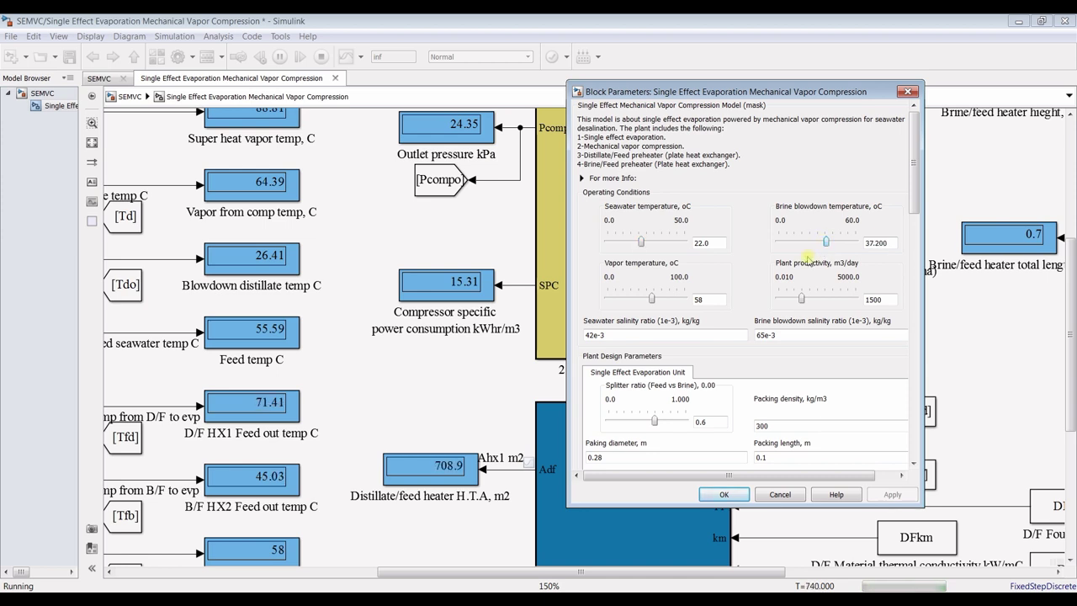
drag(824, 244, 827, 243)
key(Right)
key(Right)
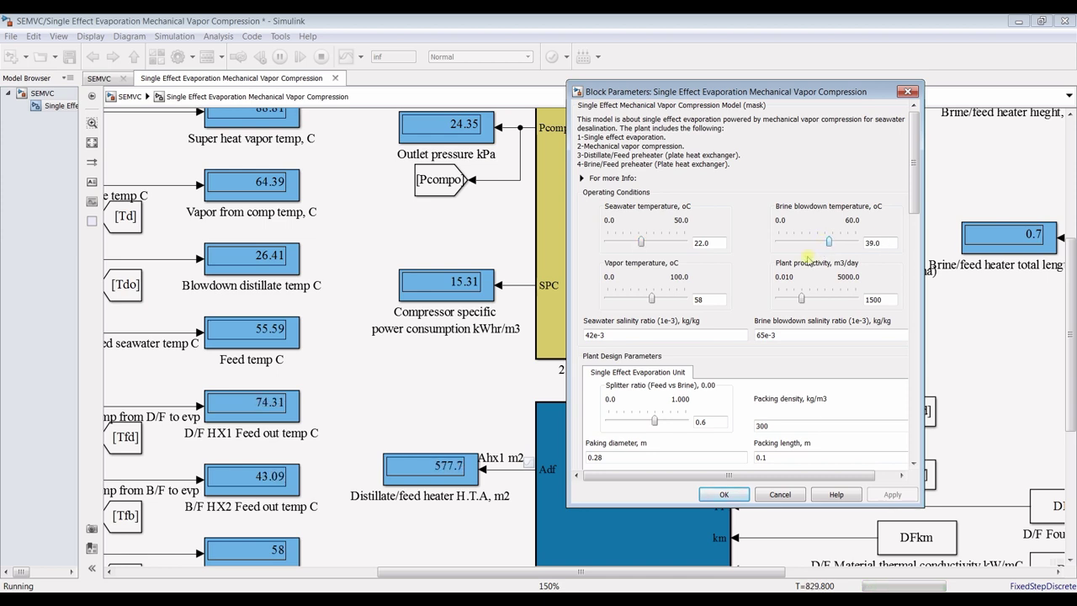
key(Right)
key(Right)
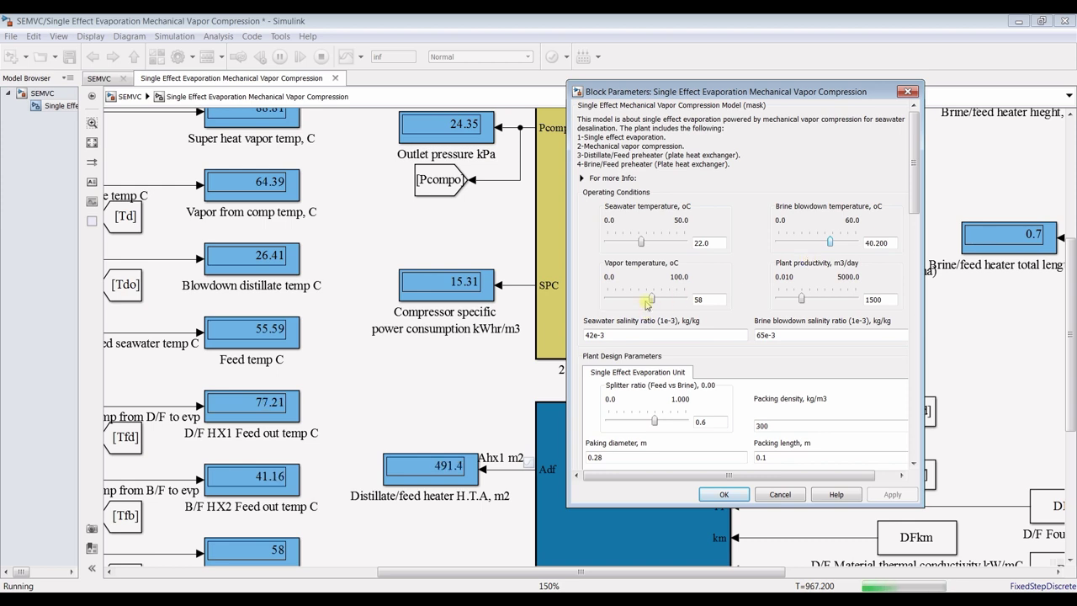
drag(653, 304, 657, 305)
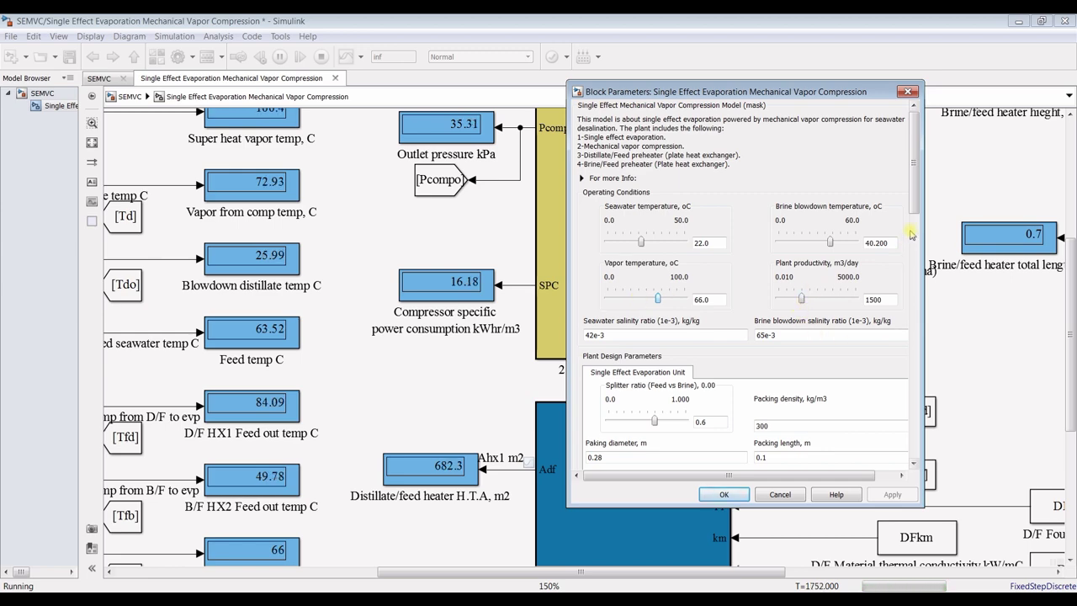
Step: Drag and step the splitter ratio down through 0.56, 0.49 and 0.42 to 0.36
drag(914, 198, 920, 250)
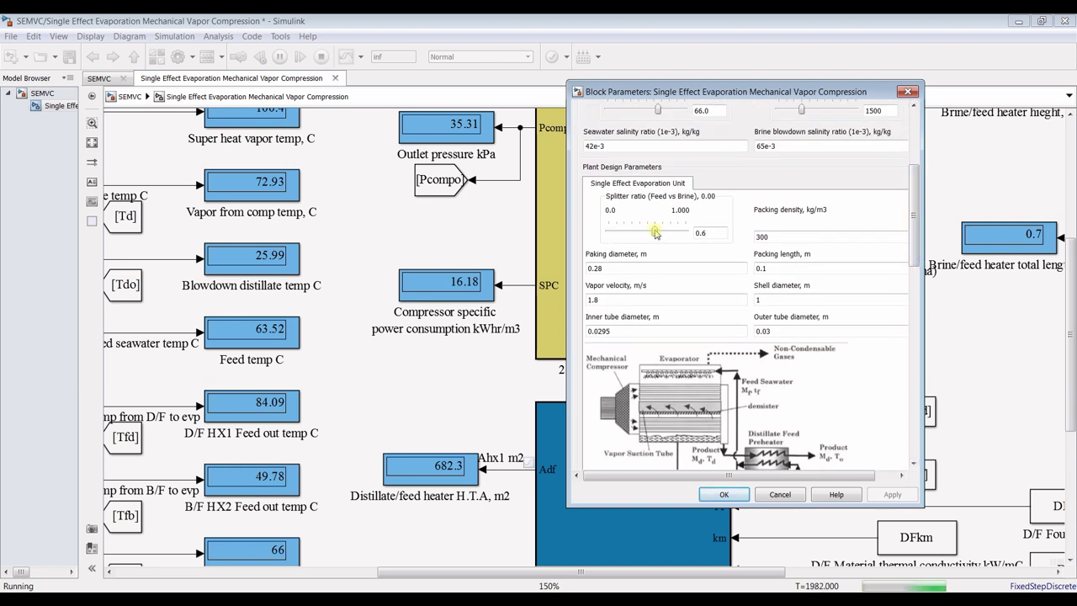
drag(653, 237, 649, 239)
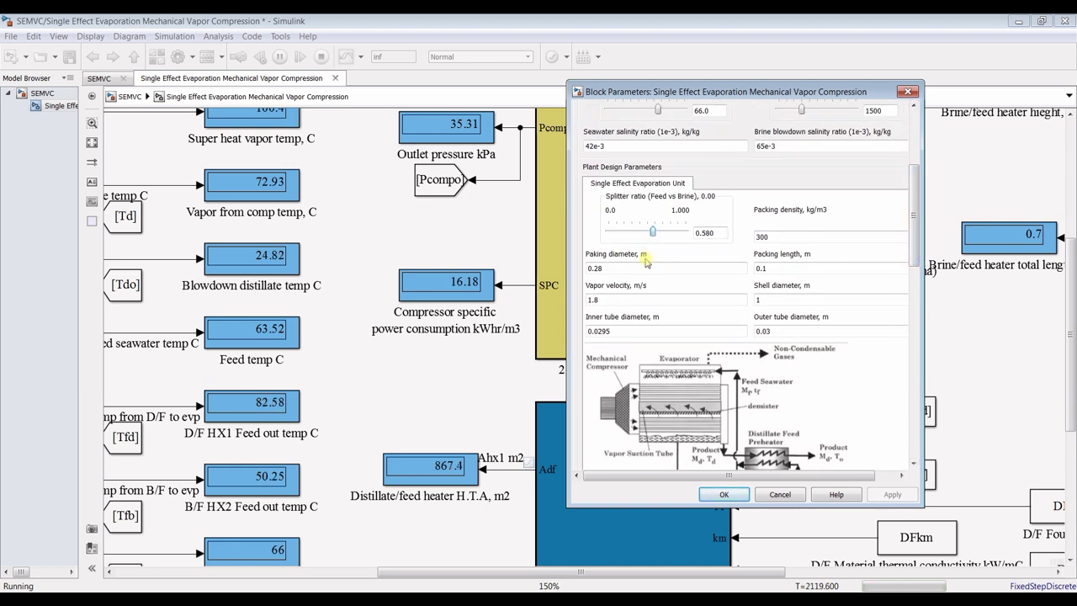
key(Left)
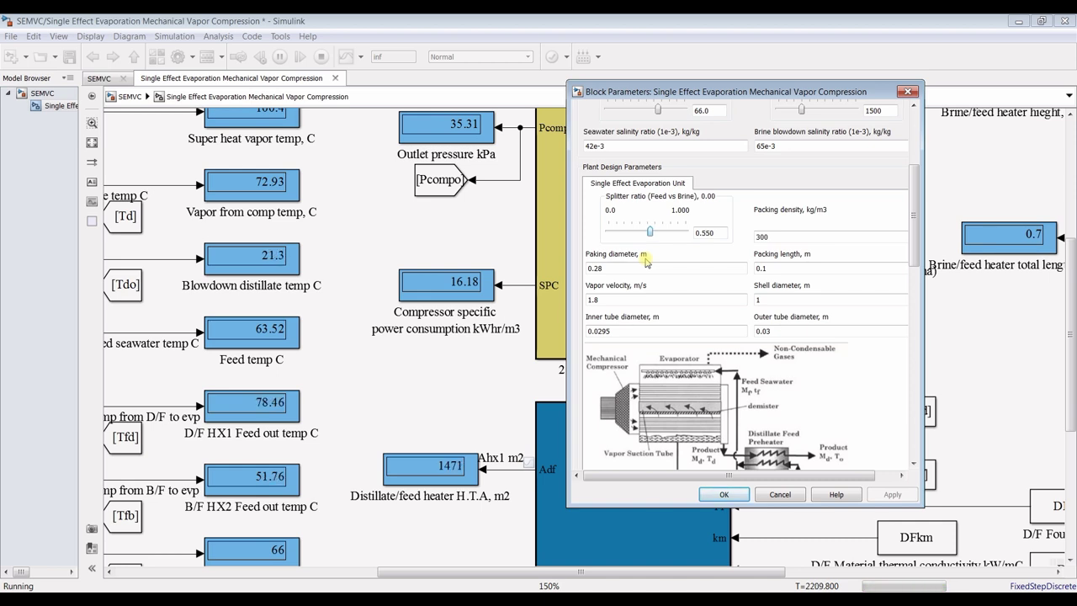
key(Left)
key(Left)
key(Left)
key(Left)
key(Left)
key(Left)
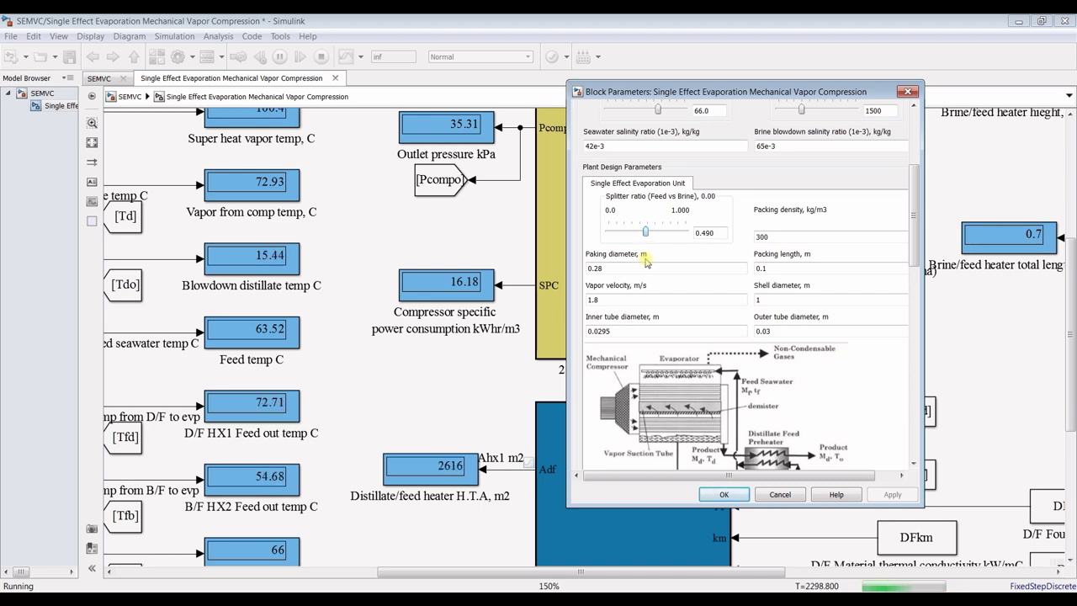
key(Left)
key(Left)
key(Left)
key(Left)
key(Left)
key(Left)
key(Left)
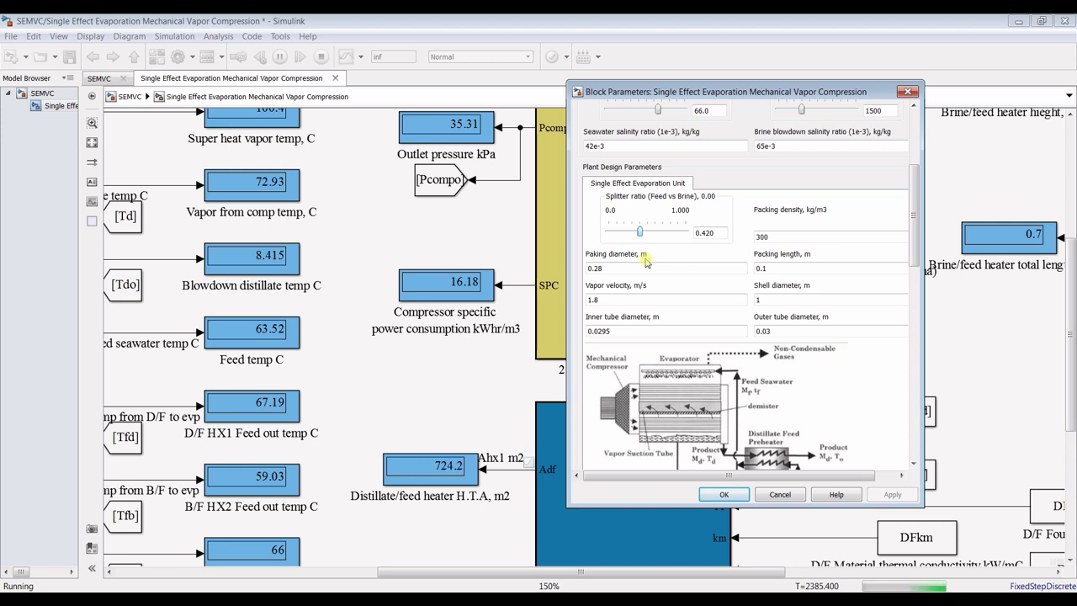
key(Left)
key(Left)
key(Left)
key(Left)
key(Left)
key(Left)
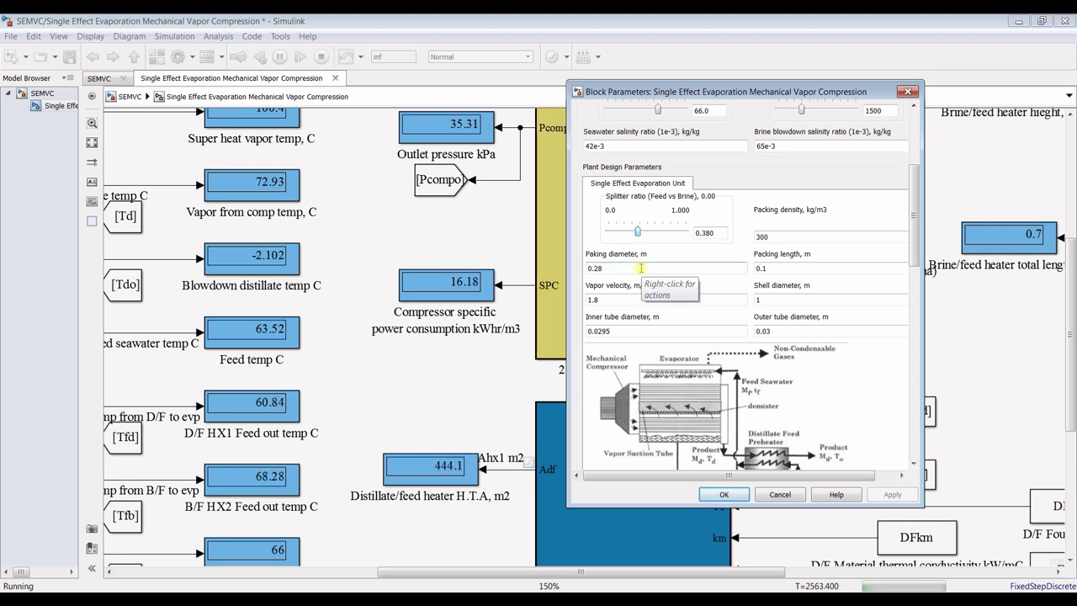
Step: Step the splitter ratio back up from 0.40 through 0.52 and 0.70 to about 0.76
key(Right)
key(Right)
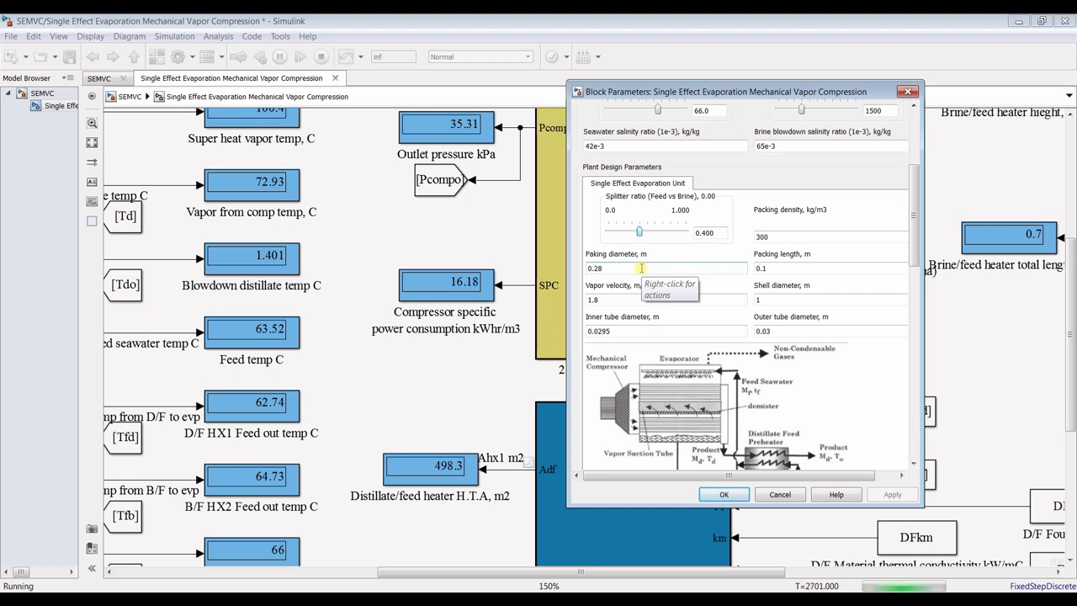
key(Right)
key(Right)
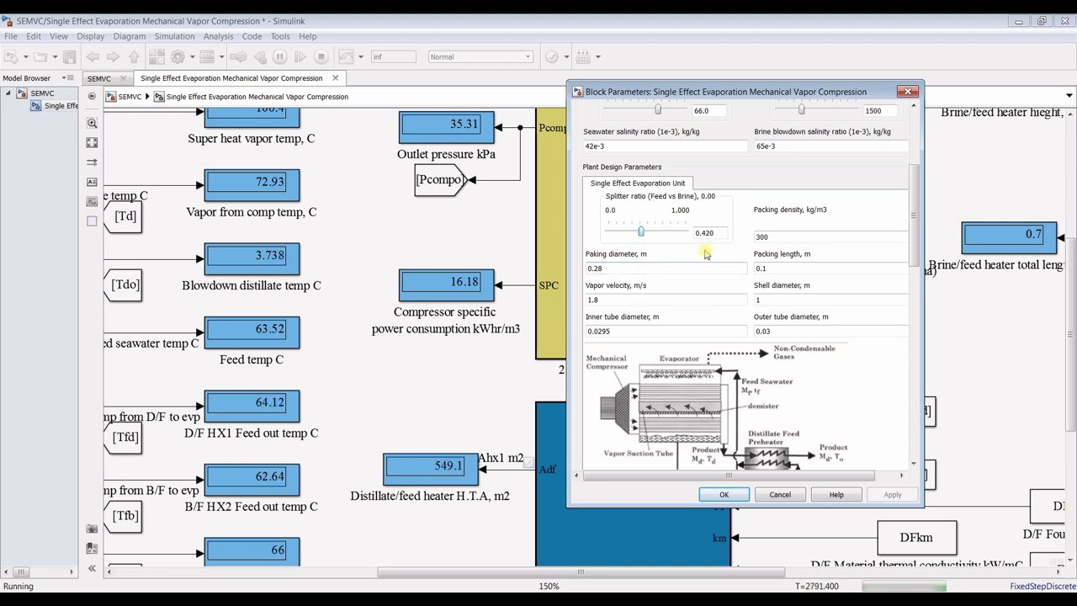
key(Right)
key(Right)
key(Right)
key(Right)
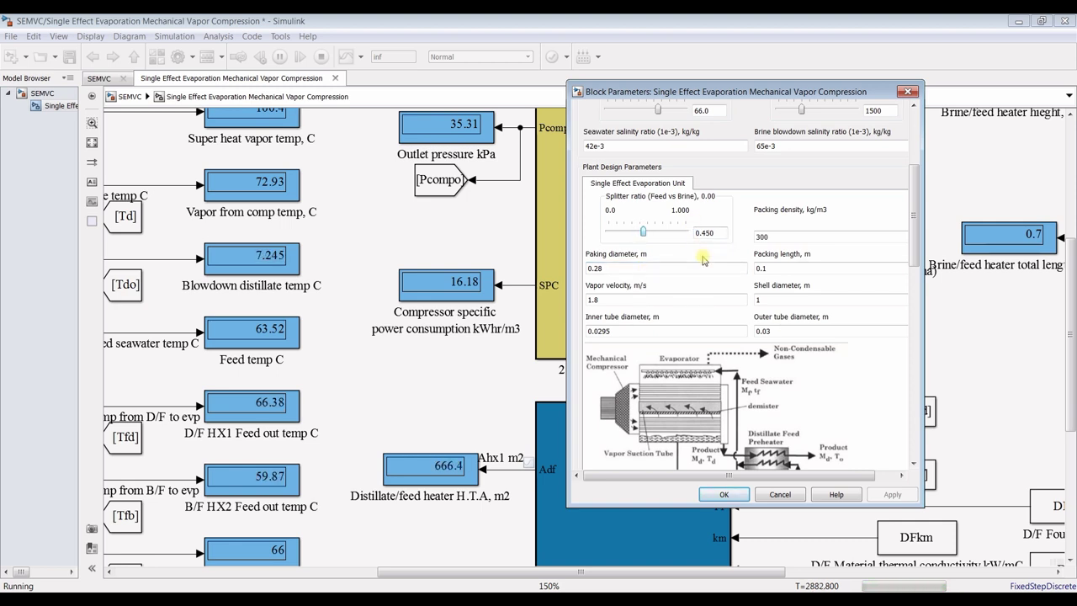
key(Right)
key(Right)
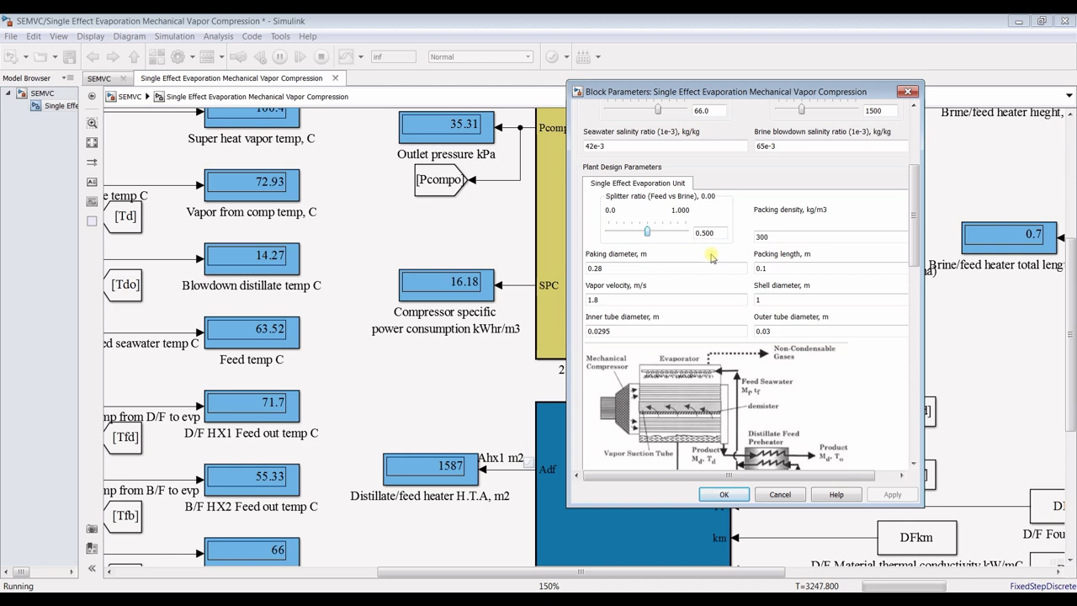
key(Right)
key(Right)
key(Right)
key(Right)
key(Right)
key(Right)
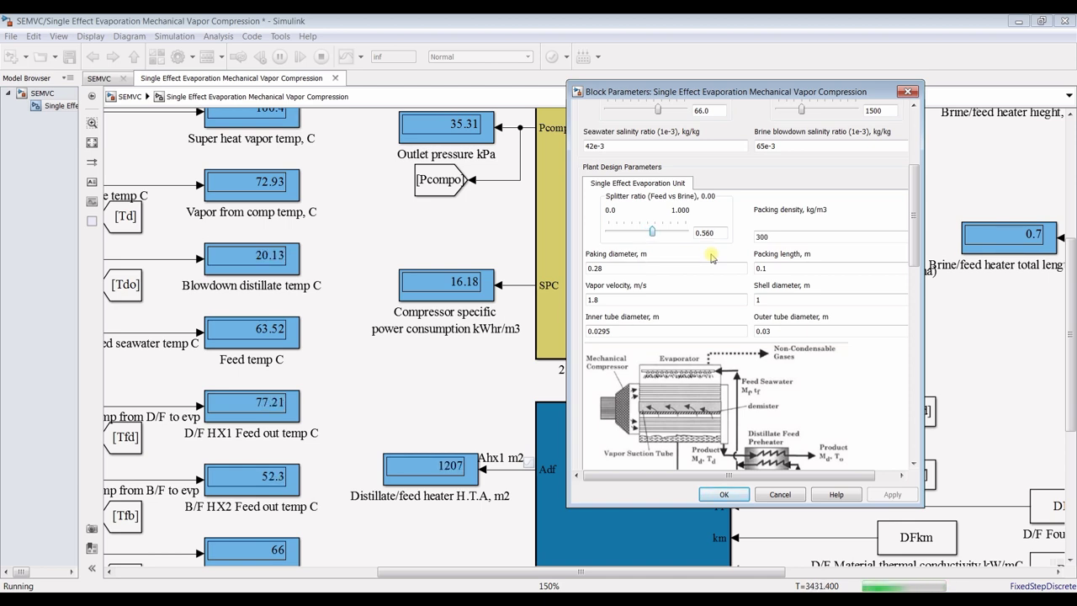
key(Right)
key(Right)
key(Right)
key(Right)
key(Right)
key(Right)
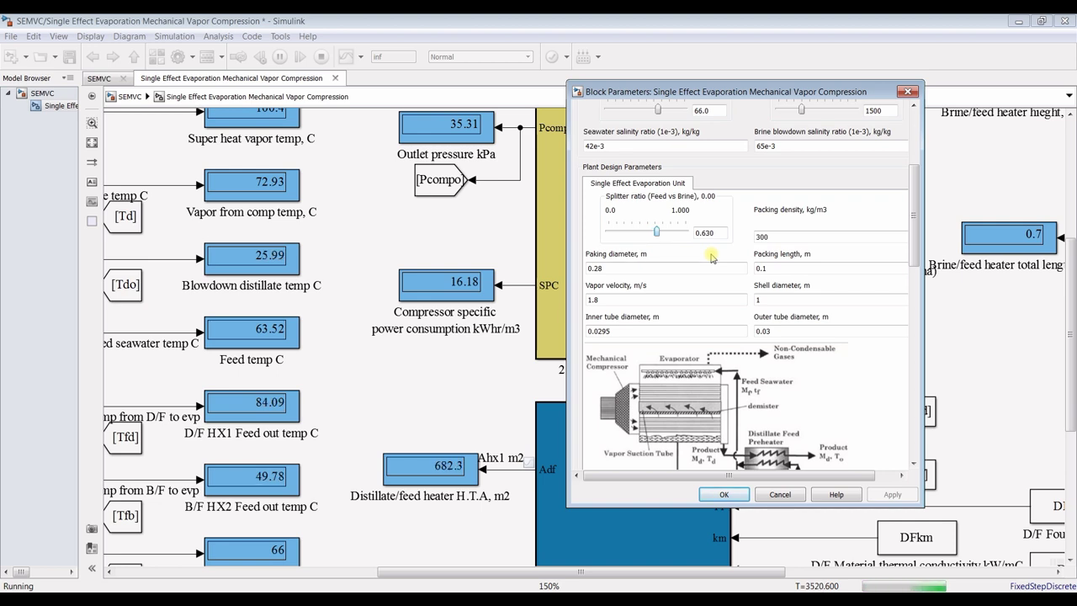
key(Right)
key(Right)
key(Right)
key(Right)
key(Right)
key(Right)
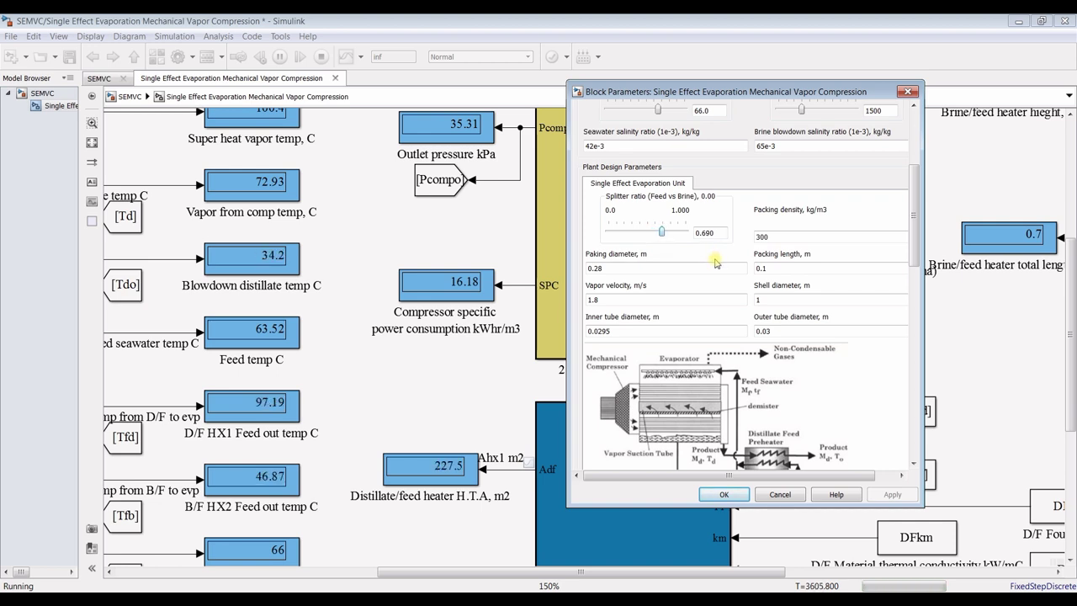
key(Right)
key(Right)
key(Right)
key(Right)
key(Right)
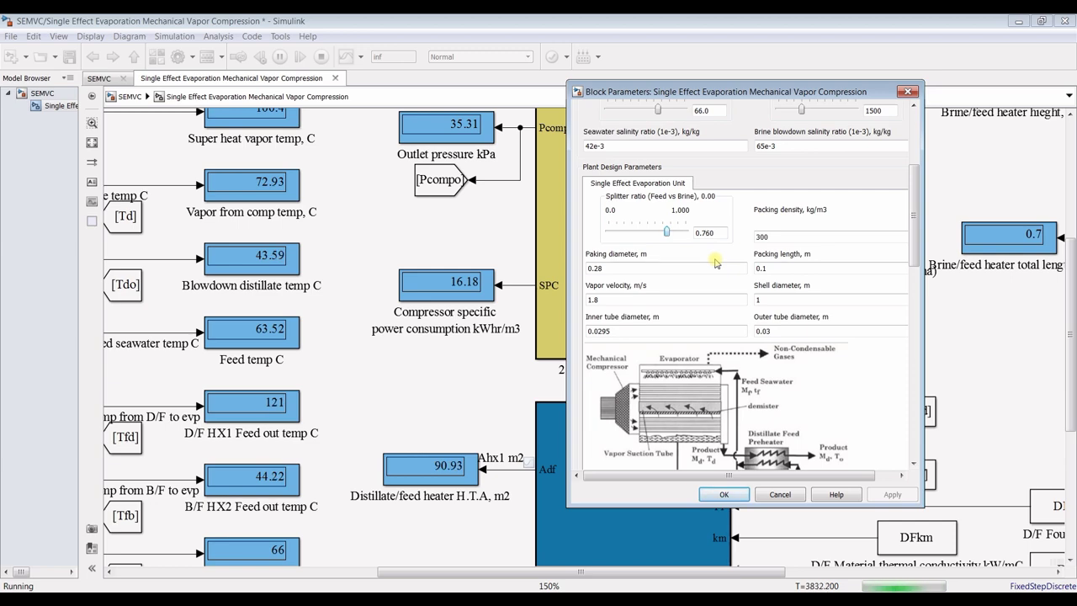
drag(916, 259, 916, 326)
Step: Raise the Plate HX1 fouling factor stepwise through 0.520 and 0.650 to 0.750
scroll(717, 266, down, 5)
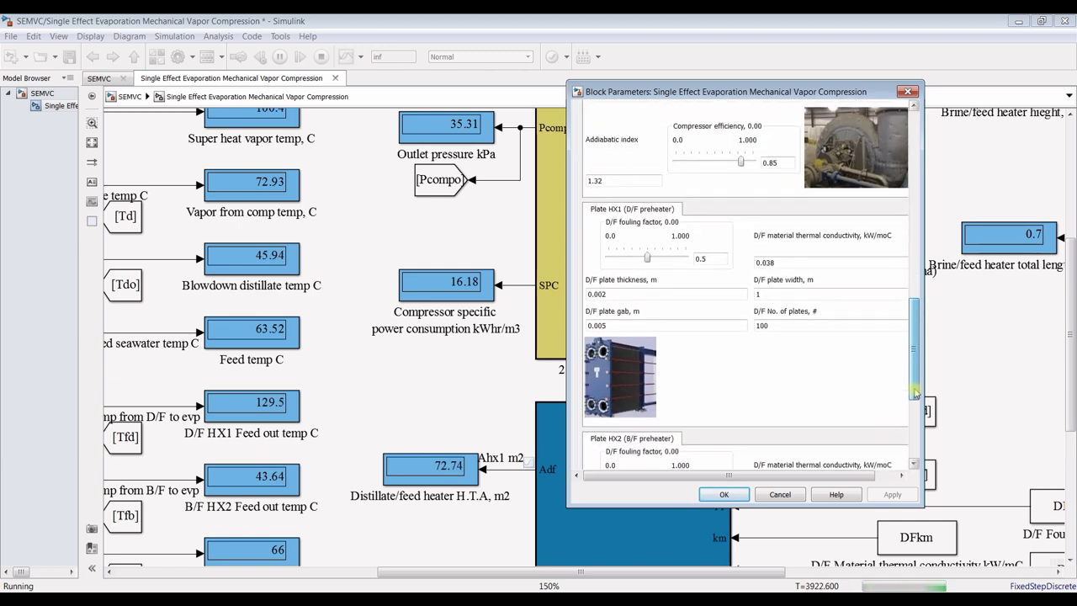
key(Right)
key(Right)
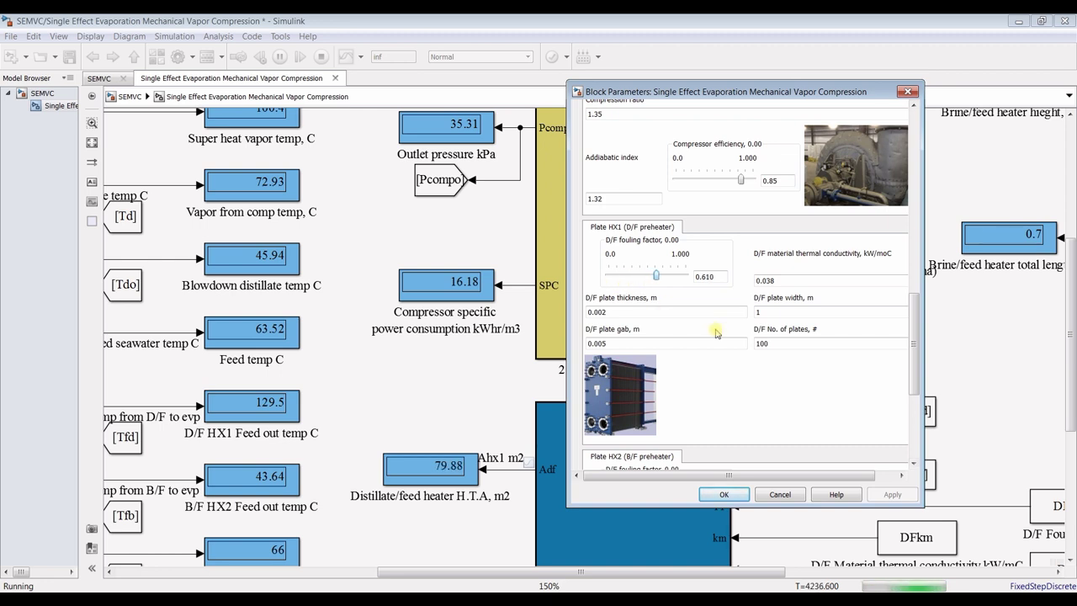
key(Right)
key(Right)
key(Right)
key(Right)
key(Right)
key(Right)
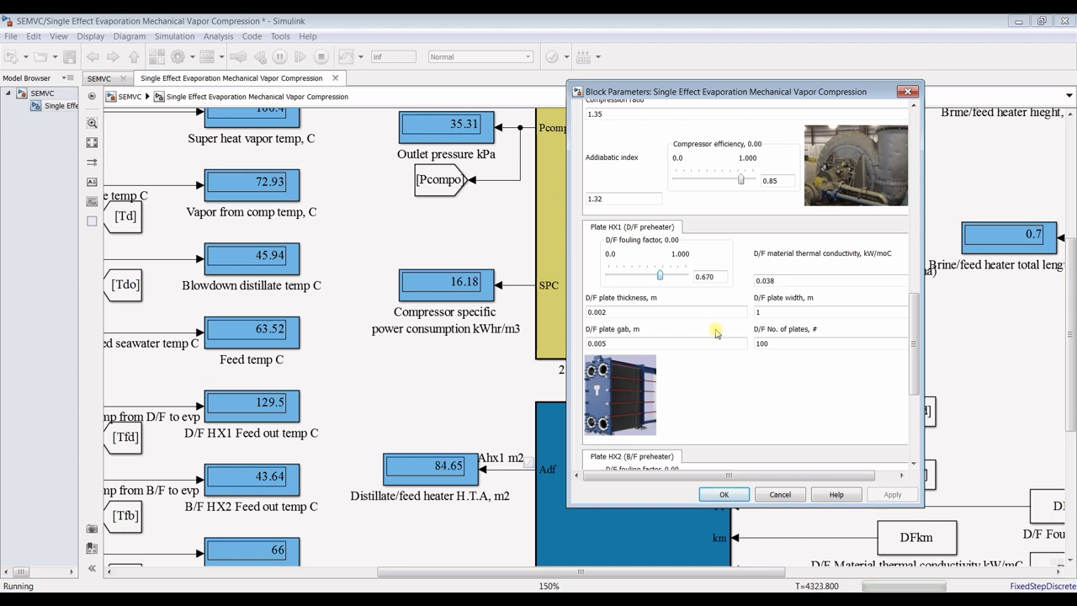
key(Right)
key(Right)
key(Right)
key(Right)
key(Right)
key(Right)
key(Right)
key(Right)
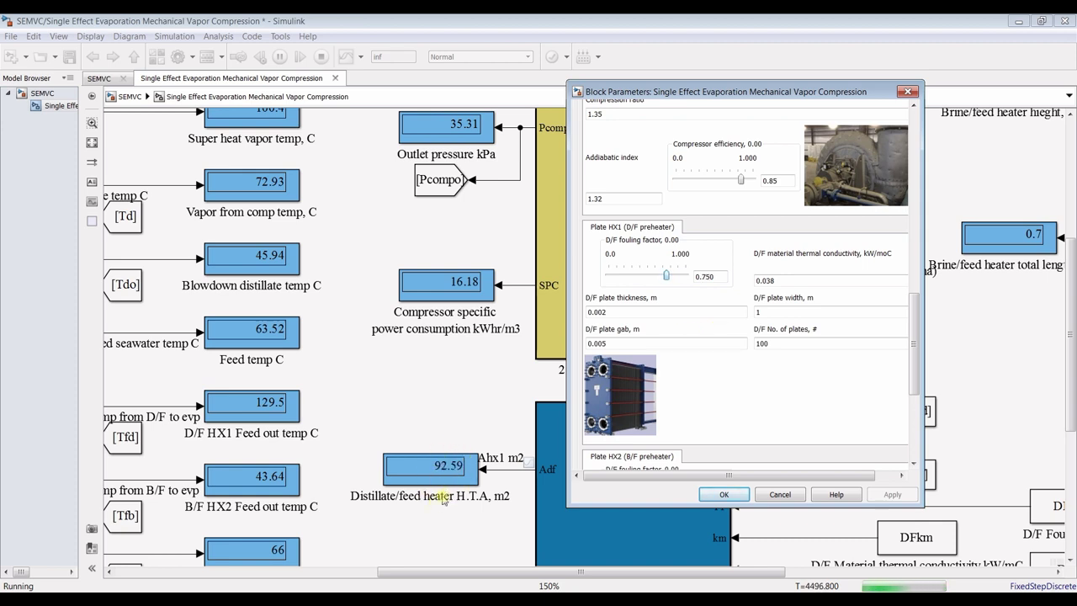
key(Right)
key(Right)
key(Right)
key(Right)
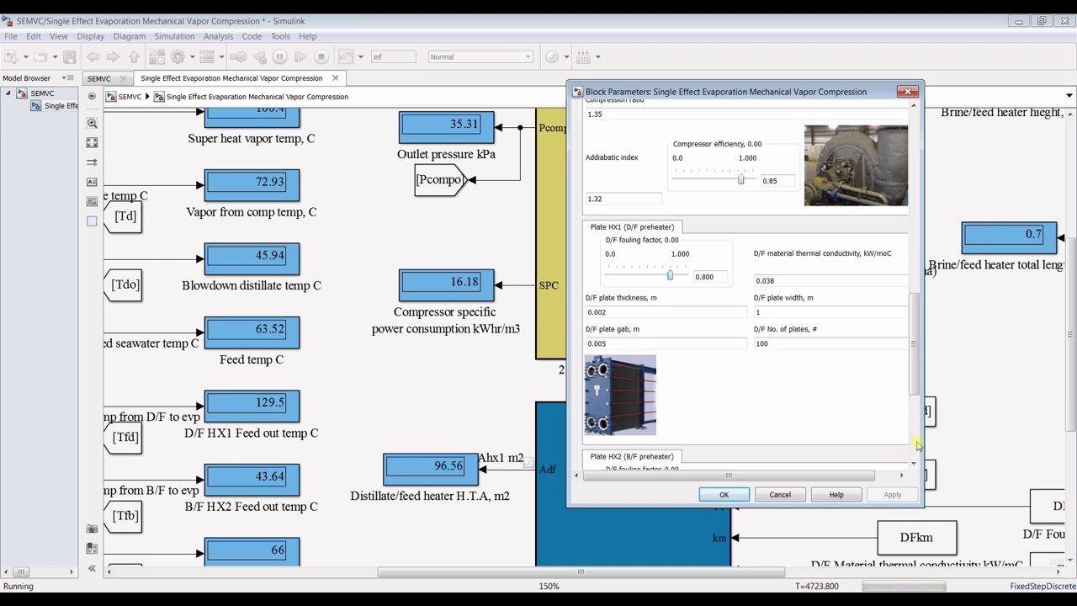
drag(916, 388, 914, 435)
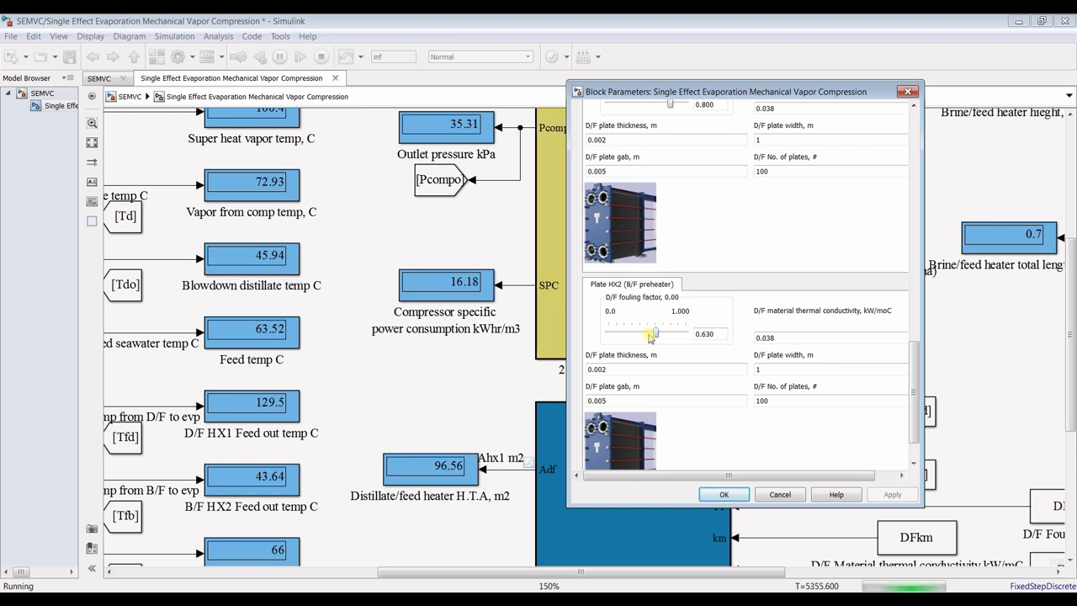
Step: Lower the Plate HX2 fouling factor to 0.500 and set Plate HX1 to 0.780
drag(650, 336, 650, 335)
drag(915, 396, 915, 340)
drag(672, 304, 665, 301)
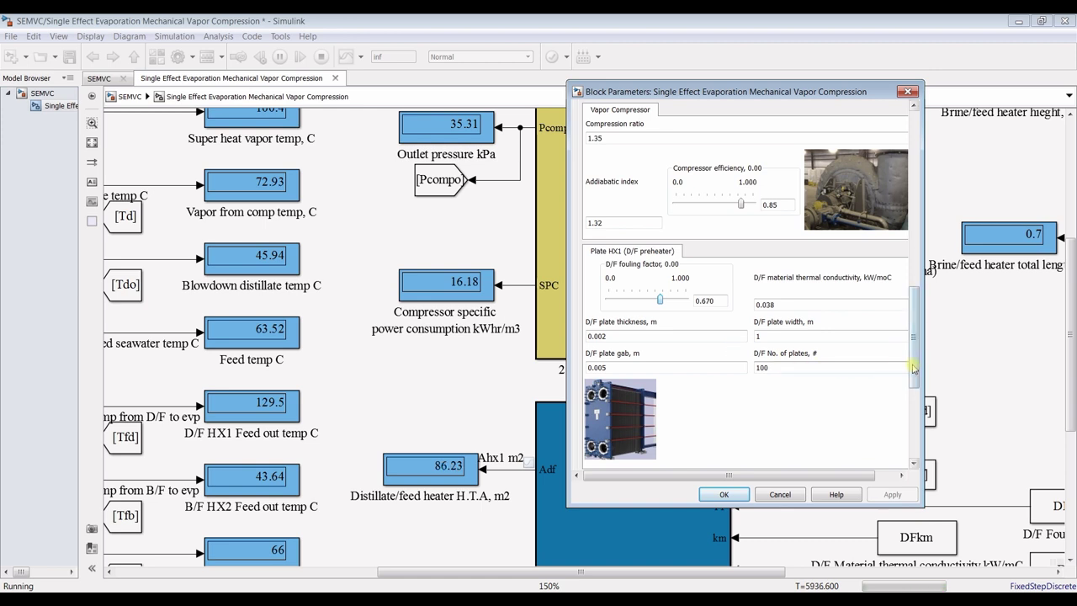
scroll(904, 362, down, 5)
drag(652, 315, 651, 320)
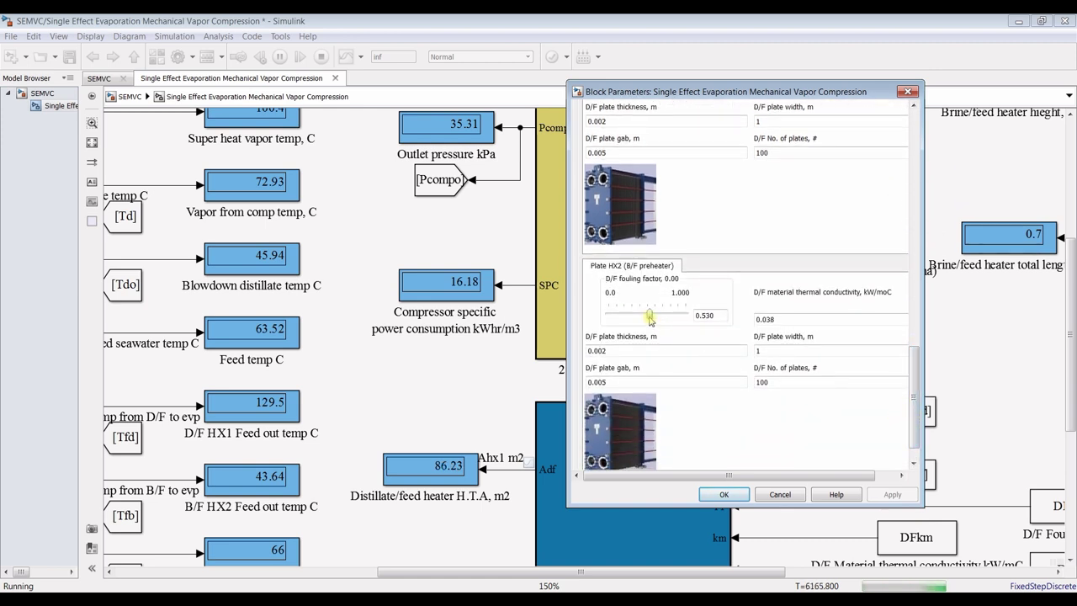
drag(650, 320, 649, 320)
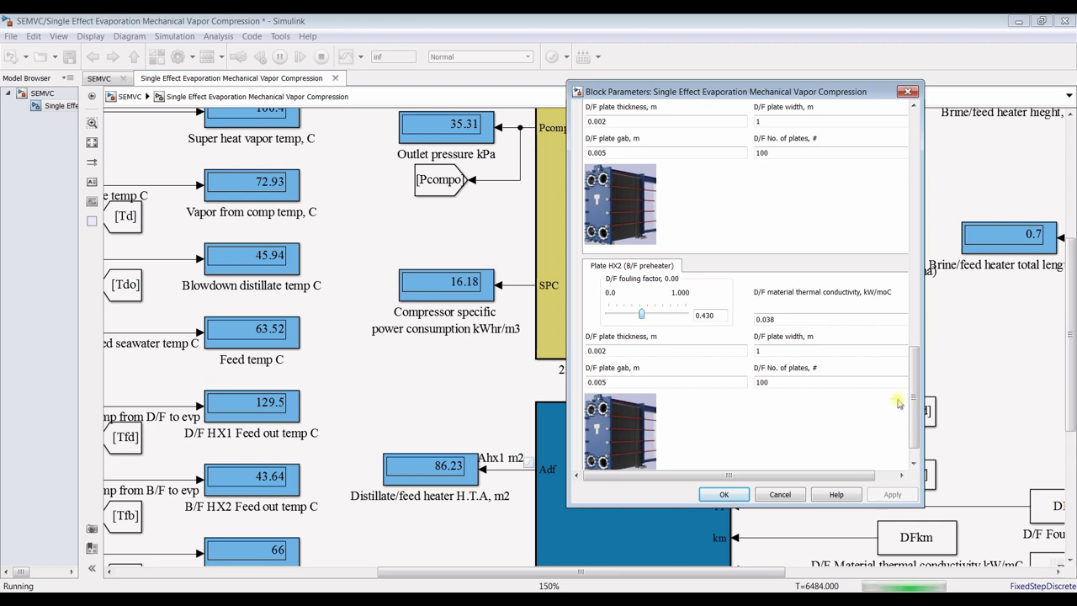
Step: Bring the Plate HX1 fouling factor down to 0.660, then 0.640
drag(915, 401, 912, 339)
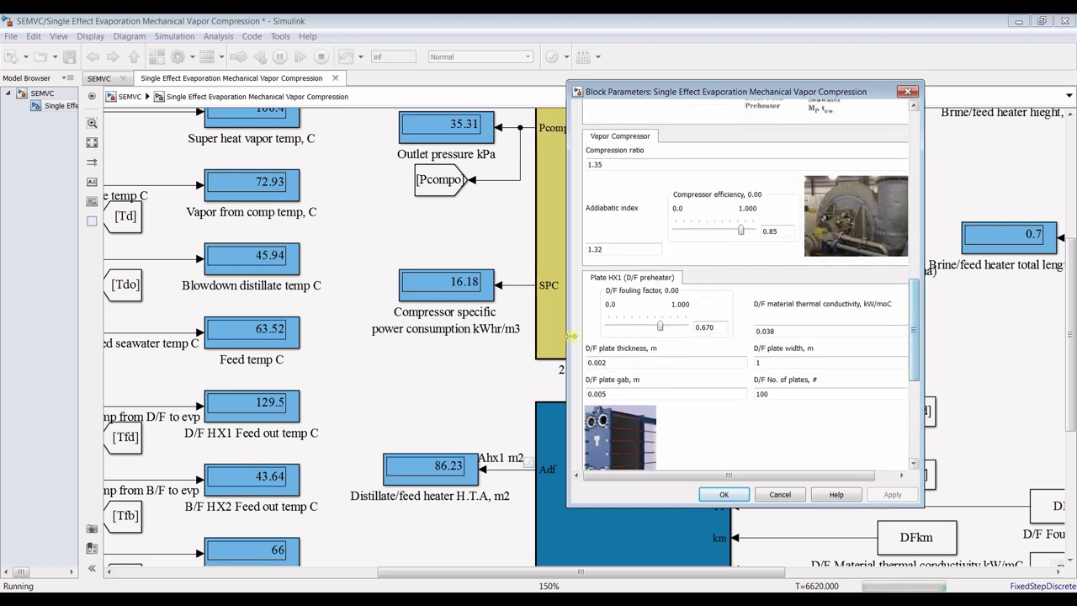
click(660, 329)
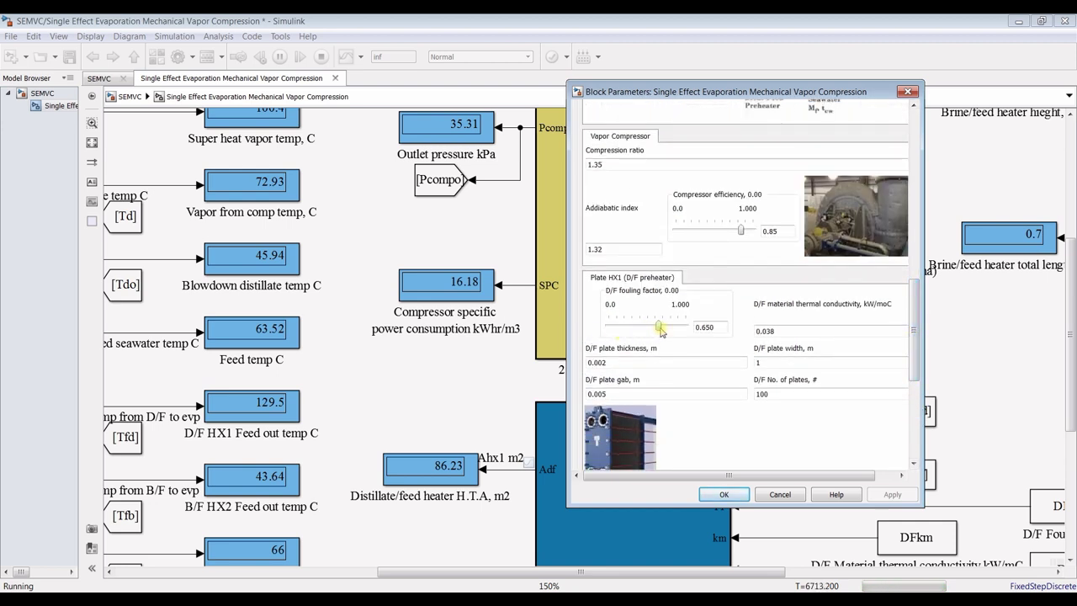
key(Left)
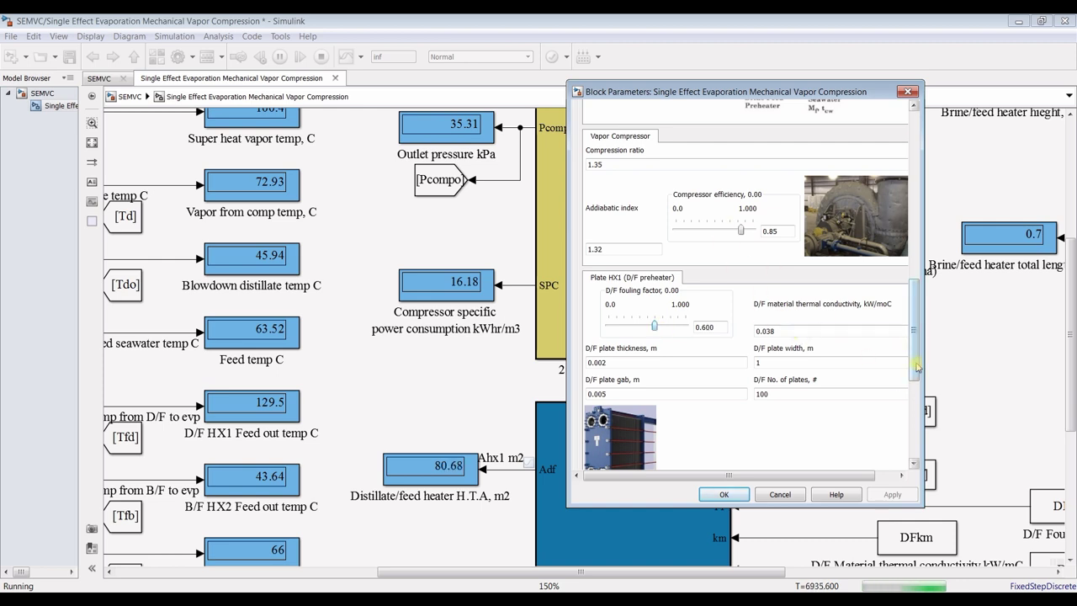
drag(914, 366, 914, 331)
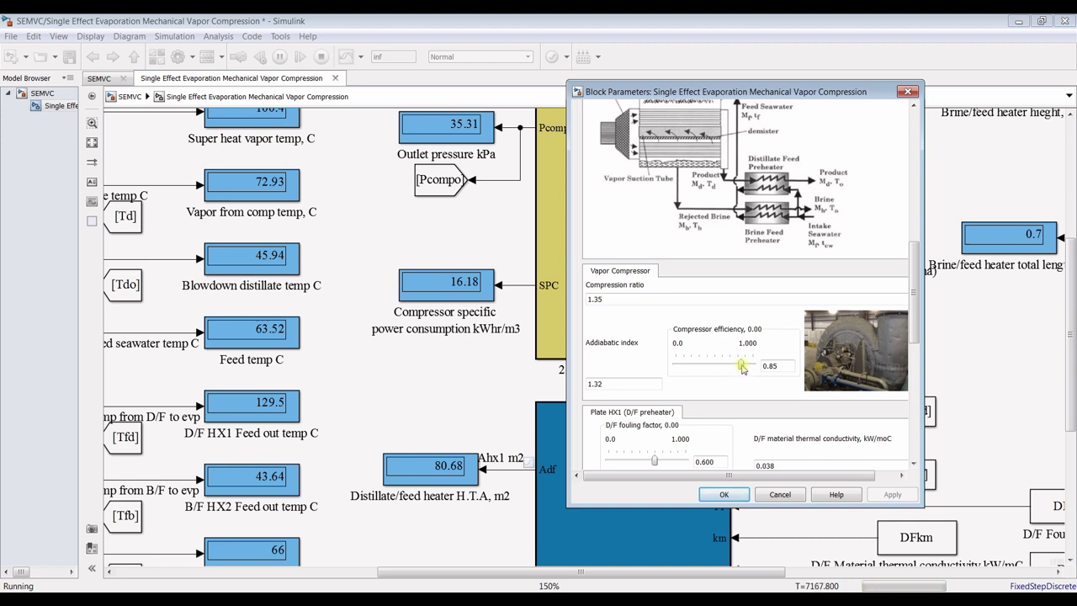
Step: Drag and nudge the compressor efficiency slider from 0.85 via 0.810 down to 0.750
drag(743, 368, 742, 368)
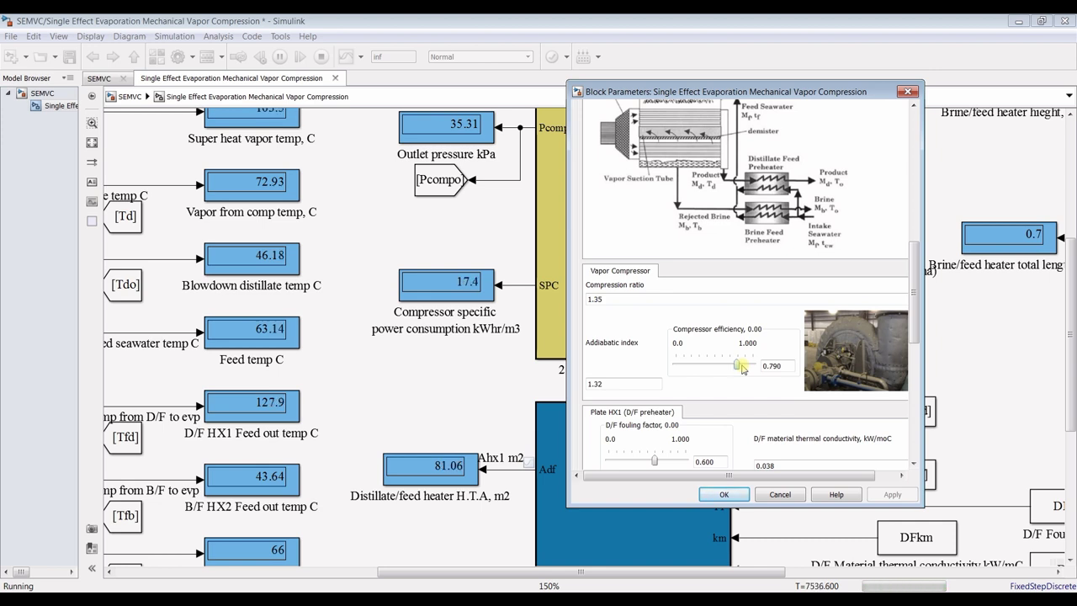
key(Left)
key(Left)
key(Left)
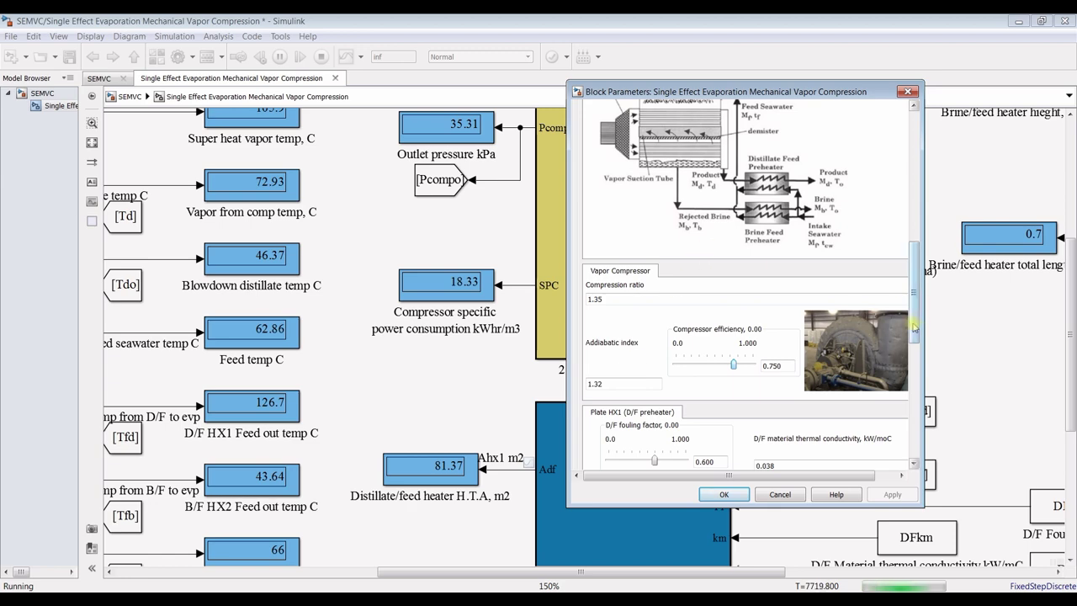
drag(914, 330, 910, 228)
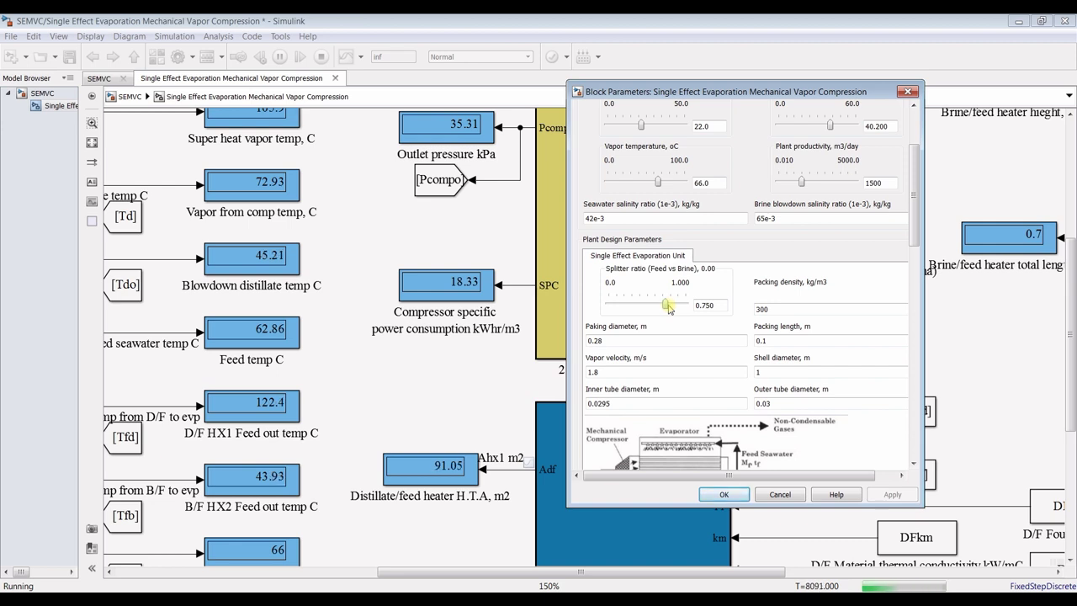
Step: Step the splitter ratio down from 0.75 through 0.62, 0.53 and 0.41 to 0.370
drag(669, 310, 661, 310)
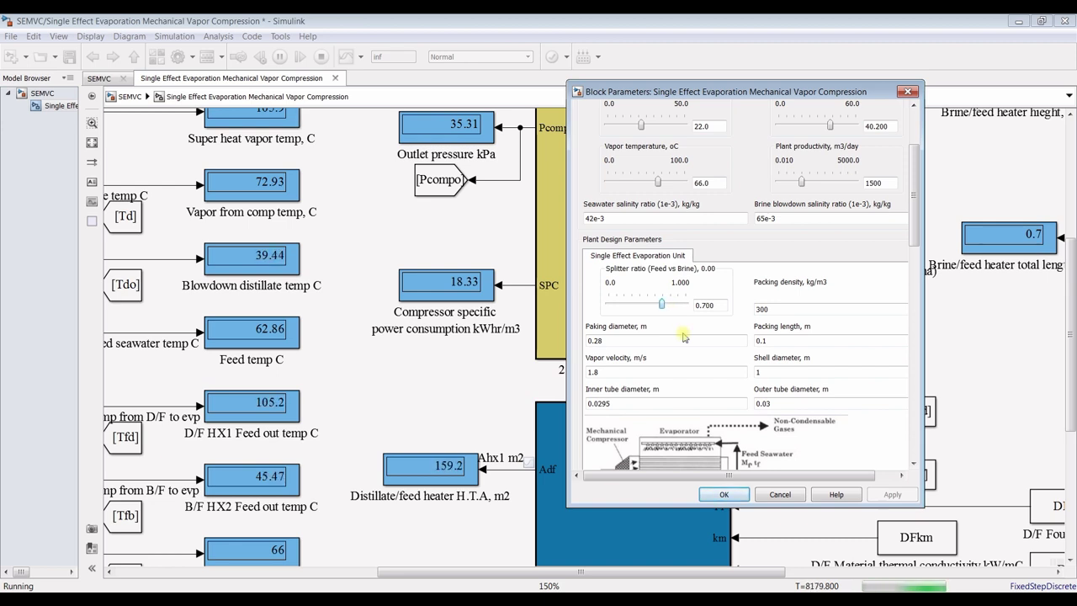
key(Left)
key(Left)
key(Left)
key(Left)
key(Left)
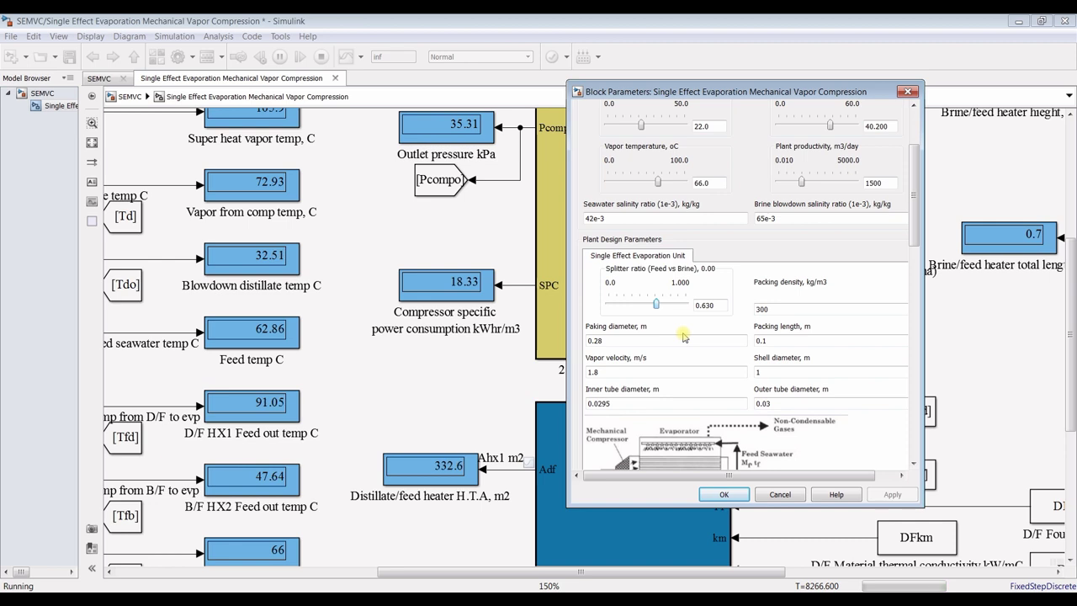
key(Left)
key(Left)
key(Left)
key(Left)
key(Left)
key(Left)
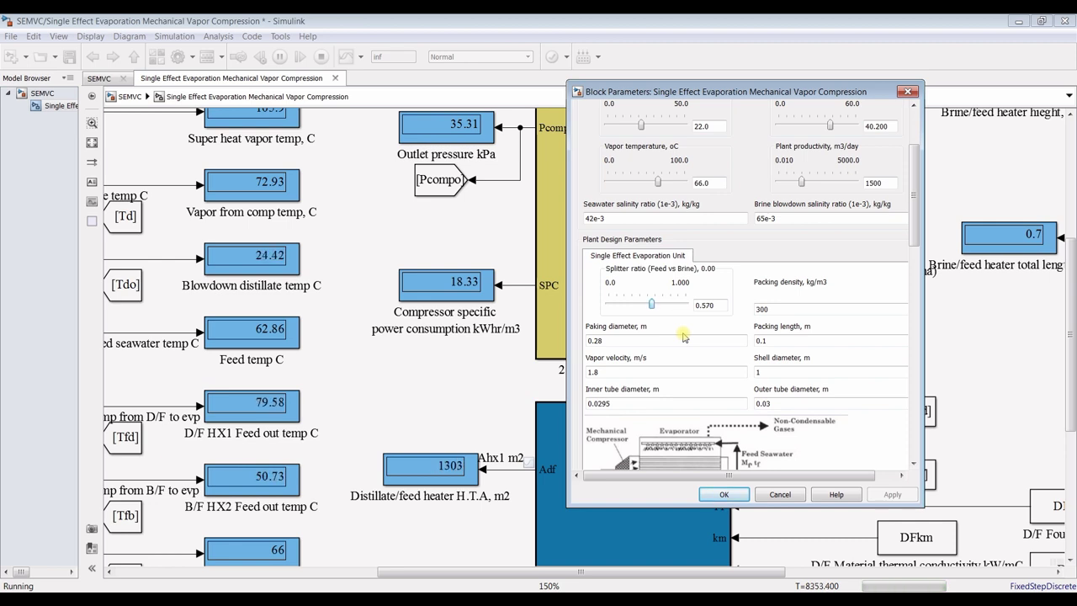
key(Left)
key(Left)
key(Left)
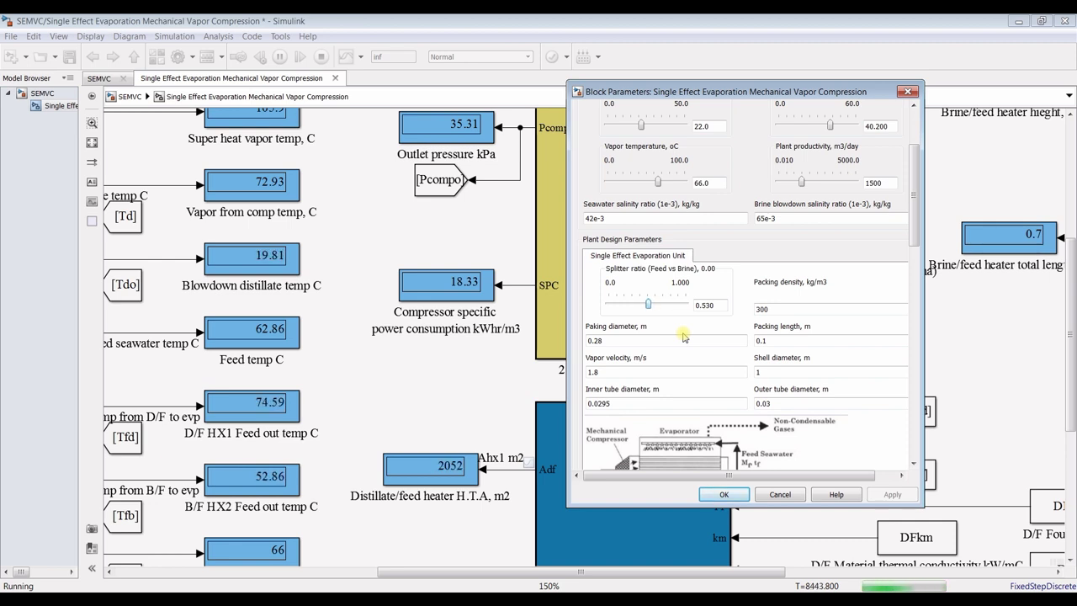
key(Left)
key(Left)
key(Left)
key(Left)
key(Left)
key(Left)
key(Left)
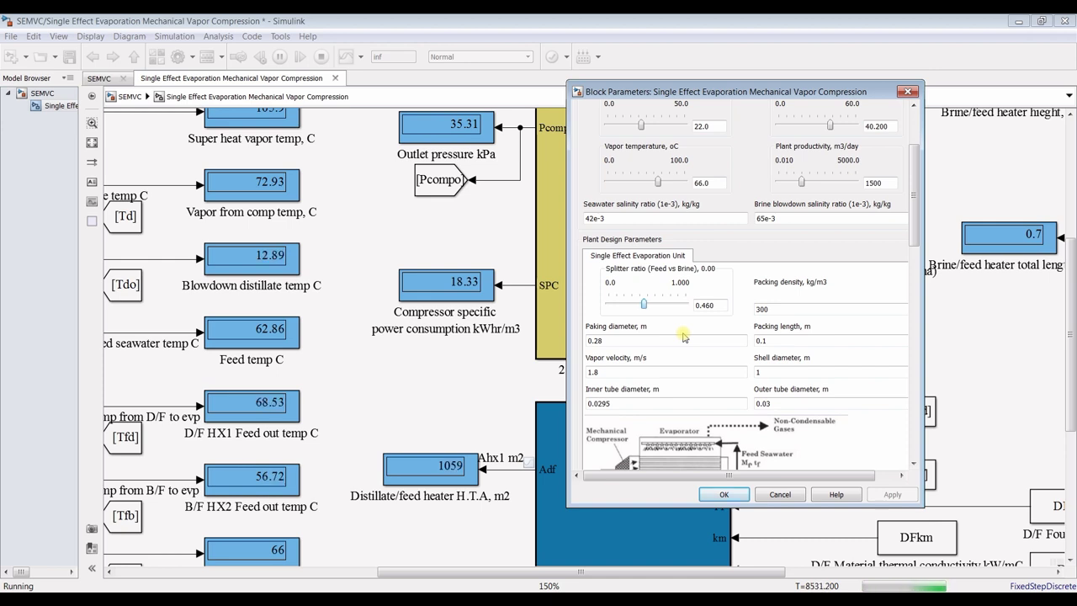
key(Left)
key(Left)
key(Left)
key(Left)
key(Left)
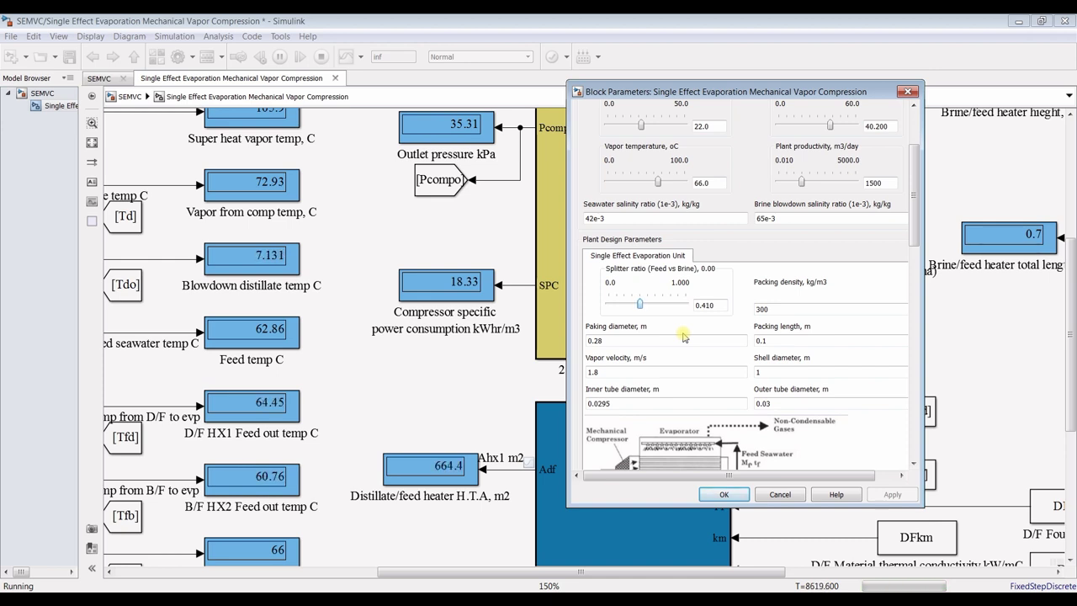
key(Left)
key(Left)
key(Left)
key(Left)
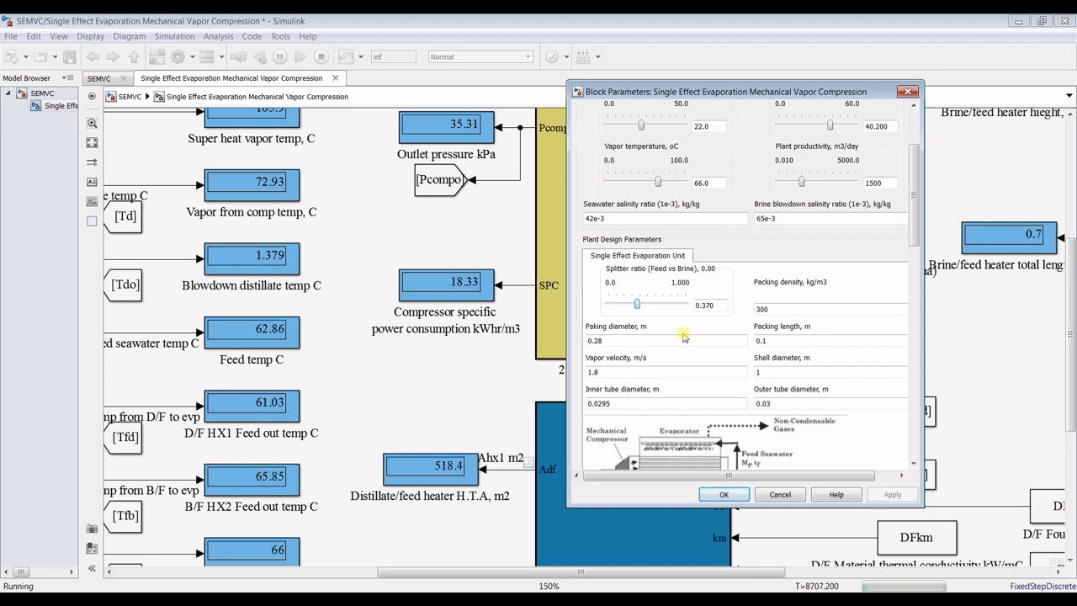
Step: Raise the splitter ratio back up through 0.420 and 0.430 to 0.460
key(Right)
key(Right)
key(Right)
key(Right)
key(Right)
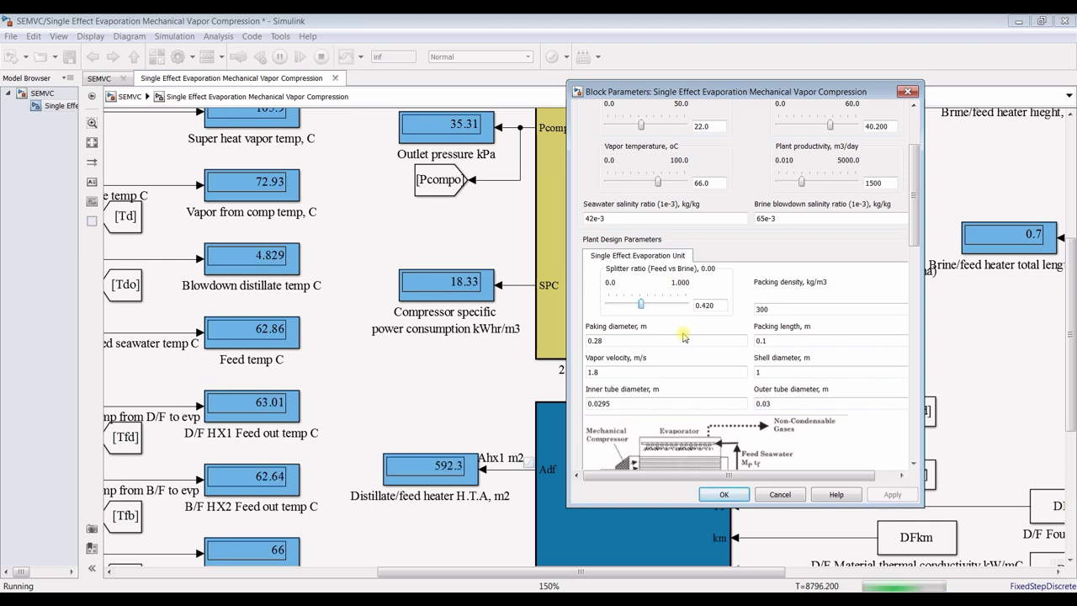
key(Right)
key(Right)
key(Right)
key(Right)
key(Right)
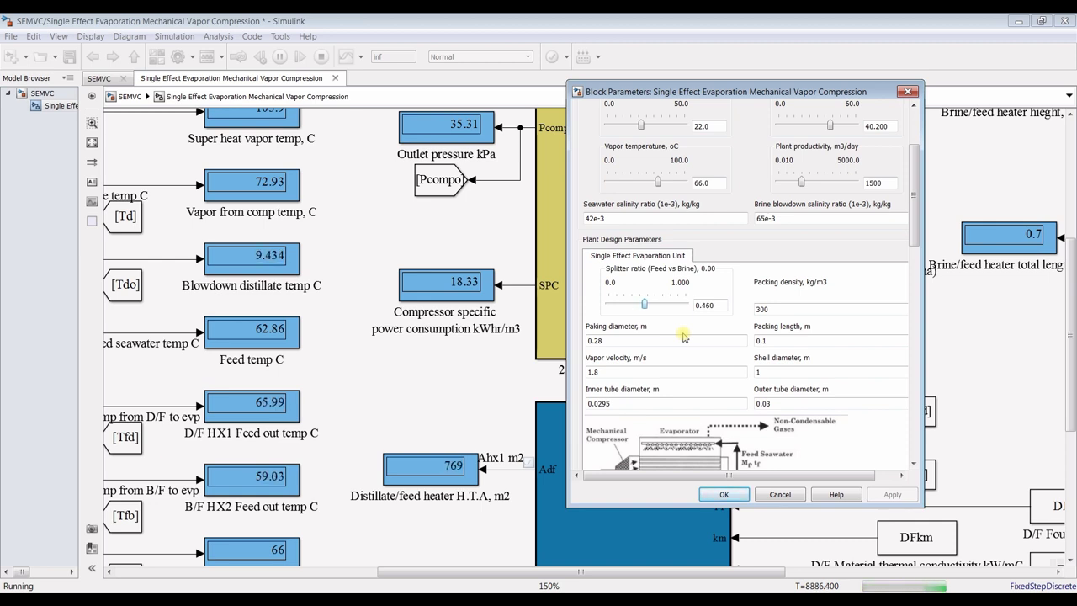
key(Right)
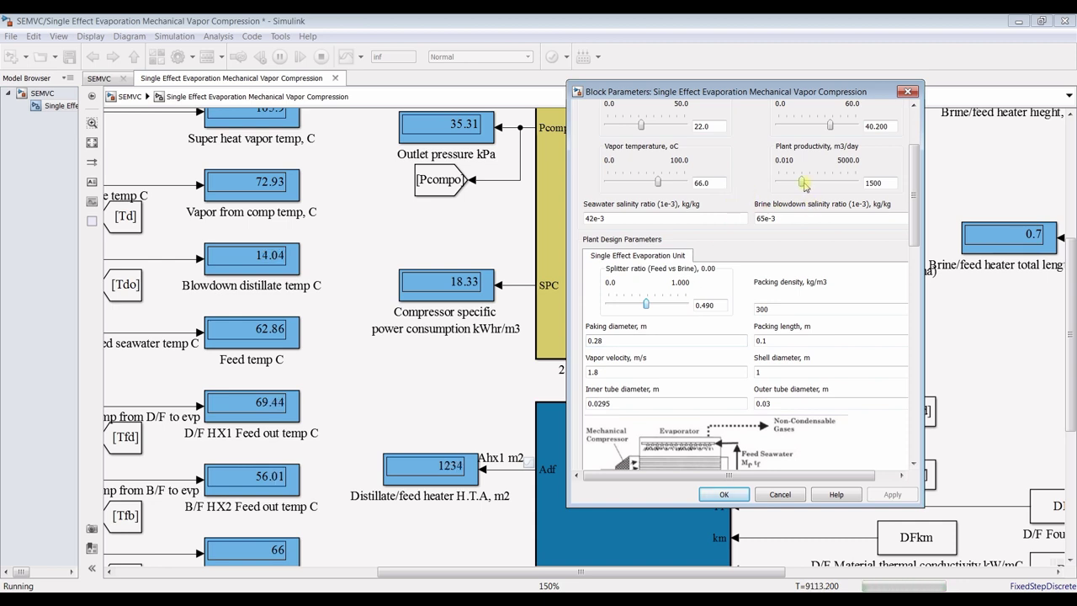
Step: Set splitter ratio to 0.520, step plant productivity up to about 3000 m3/day, then accept
key(Right)
key(Right)
key(Right)
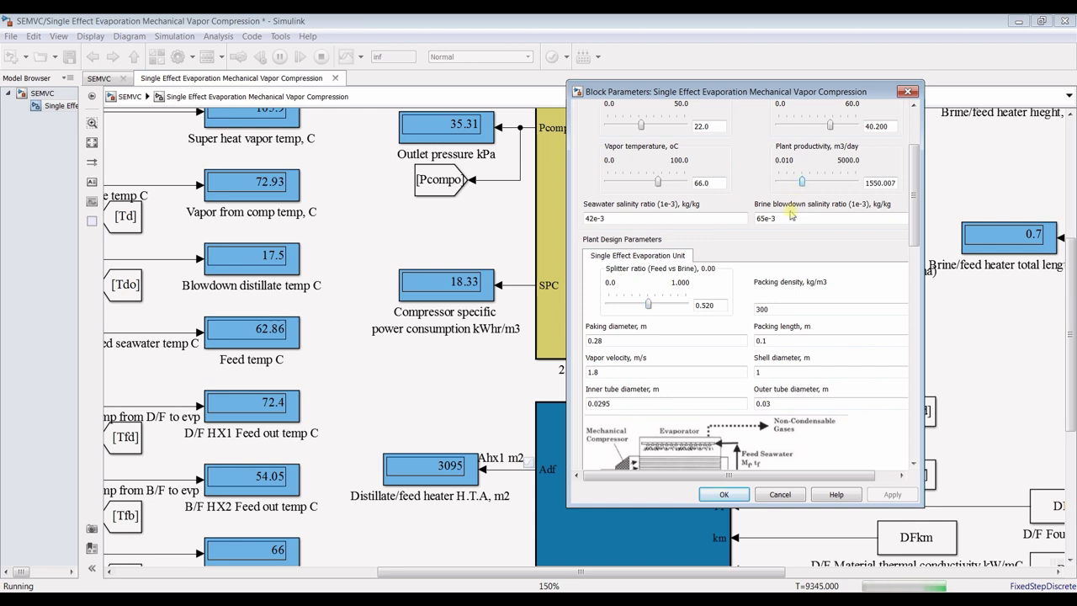
key(Right)
key(Right)
key(Right)
key(Right)
key(Right)
key(Right)
key(Right)
key(Right)
key(Right)
key(Right)
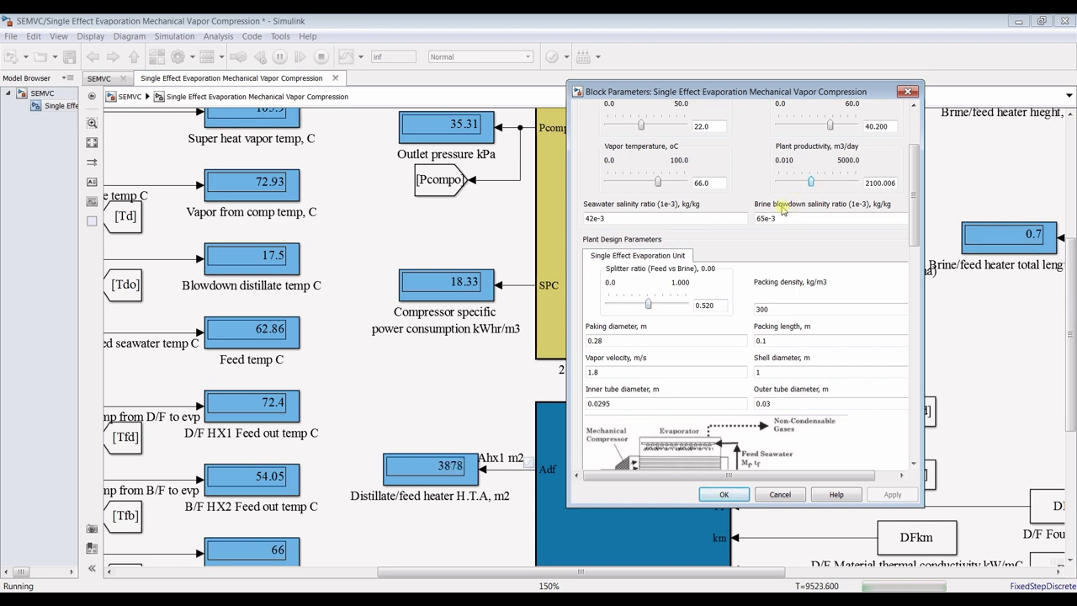
key(Right)
key(Right)
key(Right)
key(Right)
key(Right)
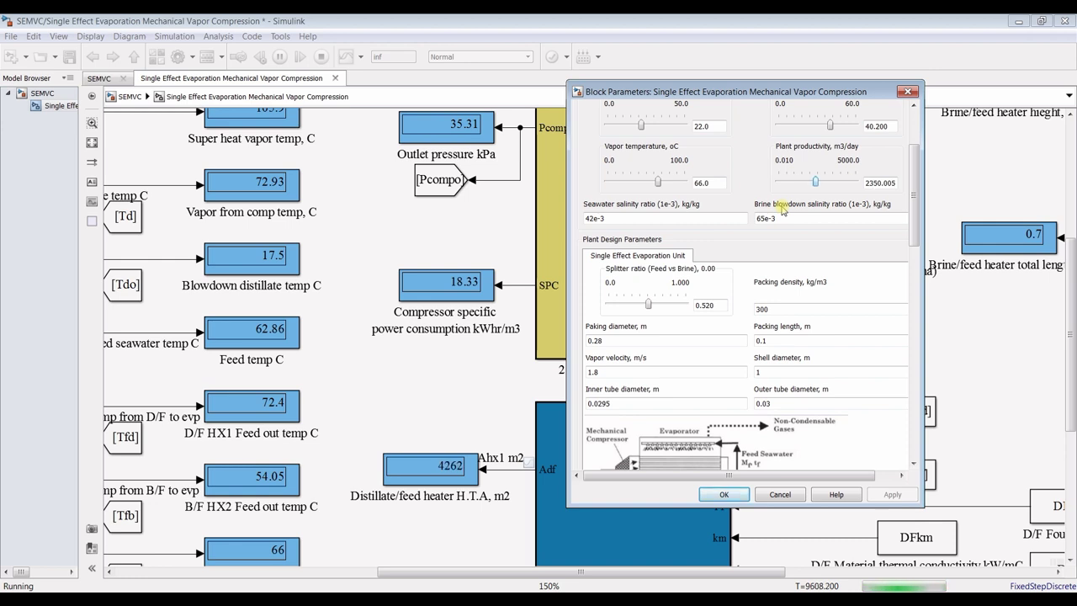
key(Right)
key(Right)
key(Right)
key(Right)
key(Right)
key(Right)
key(Right)
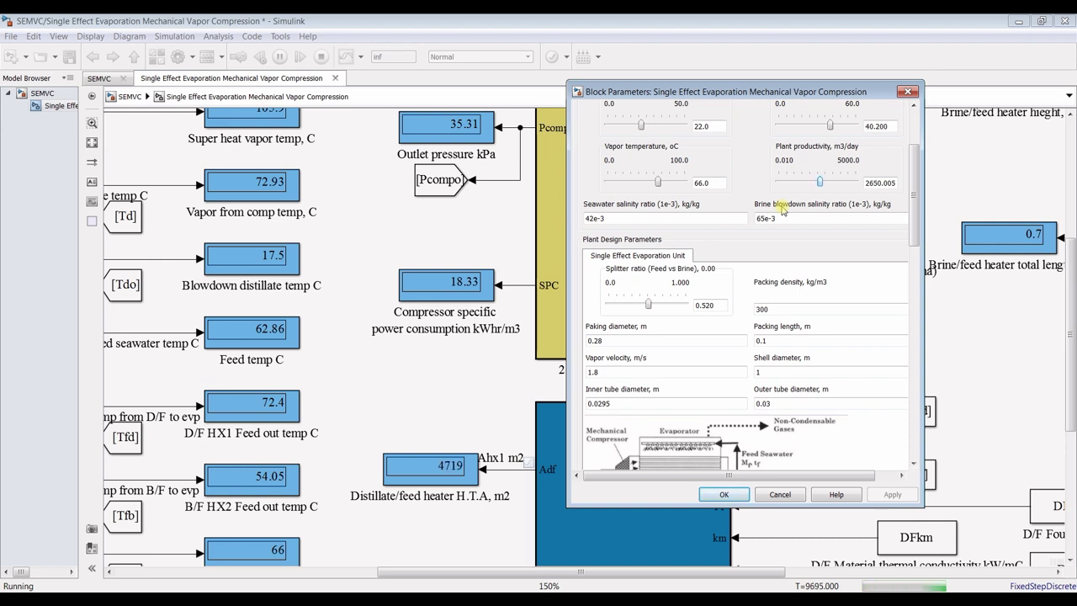
key(Right)
key(Right)
key(Right)
key(Right)
key(Right)
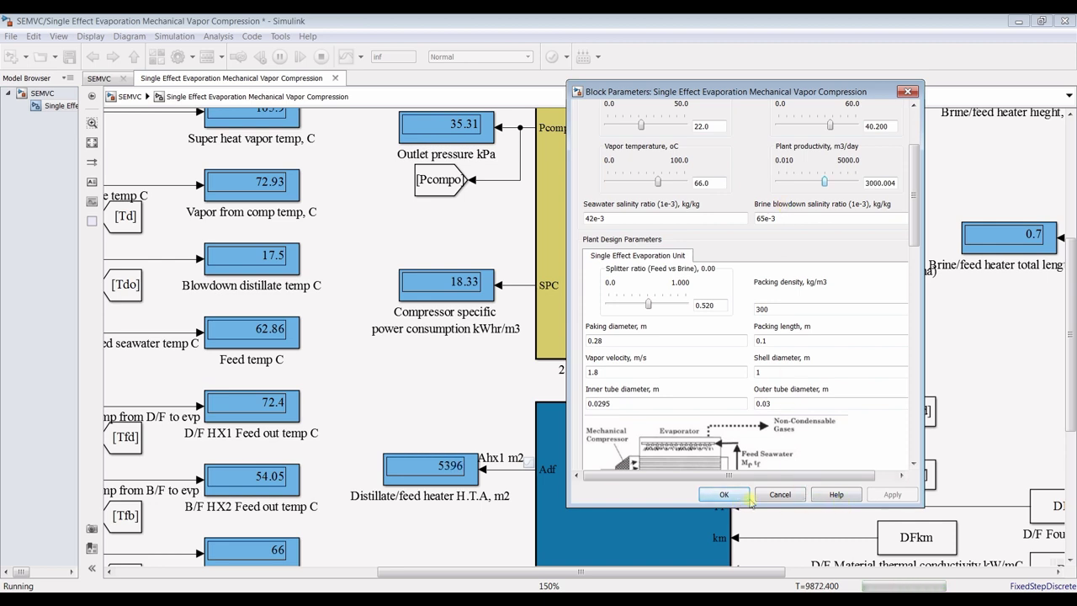
click(723, 494)
Step: Stop the simulation and view run 2 in a maximized Simulation Data Inspector
click(321, 57)
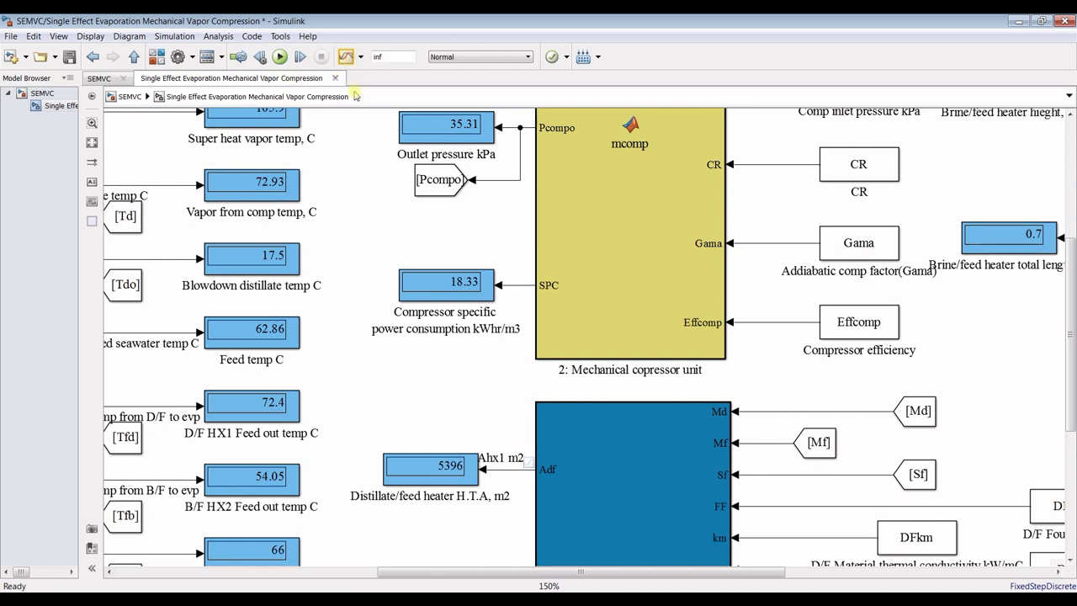
click(346, 57)
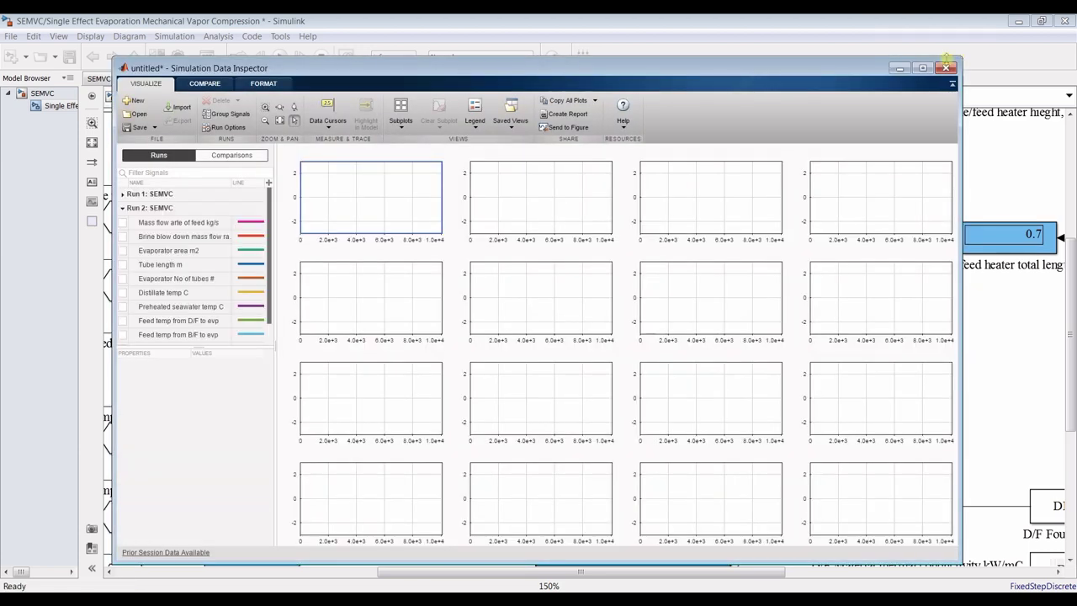
click(924, 67)
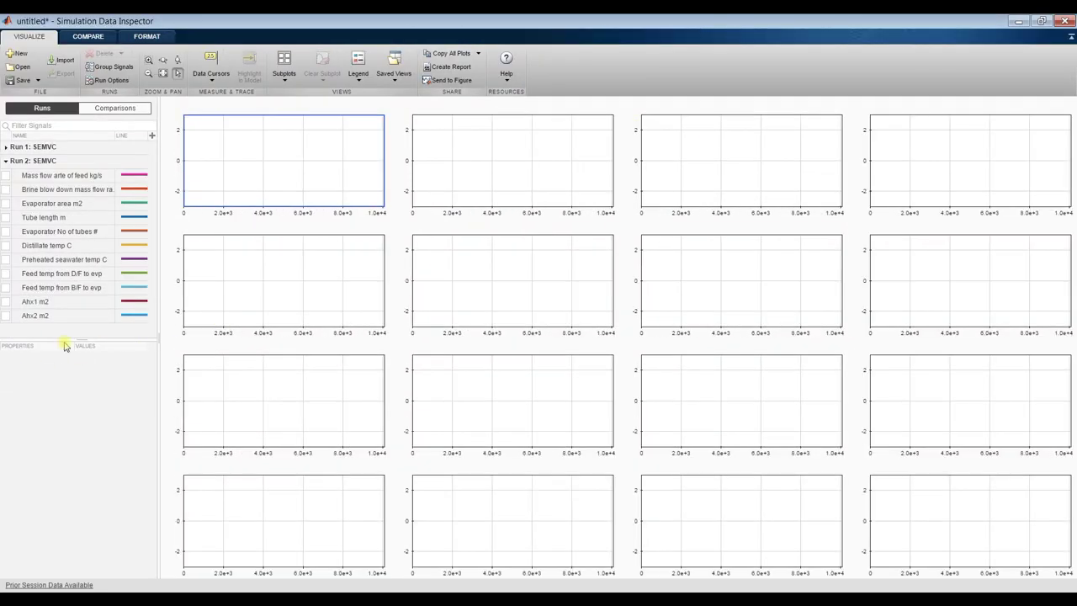
Step: Widen the signal list and plot feed mass flow, brine blowdown flow, evaporator area and tube length across the top row
drag(64, 341, 30, 507)
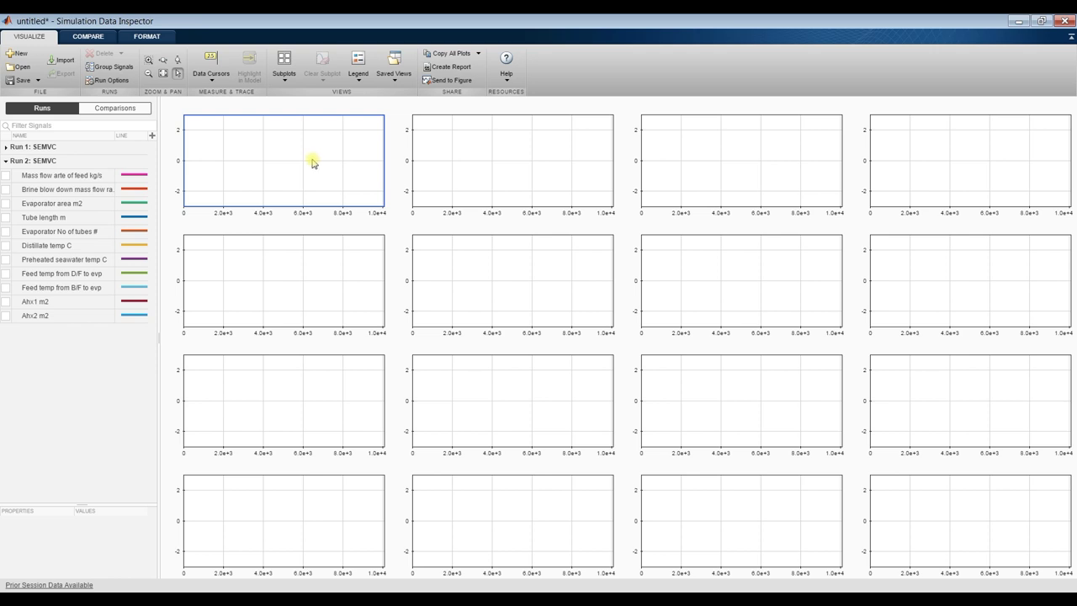
click(9, 175)
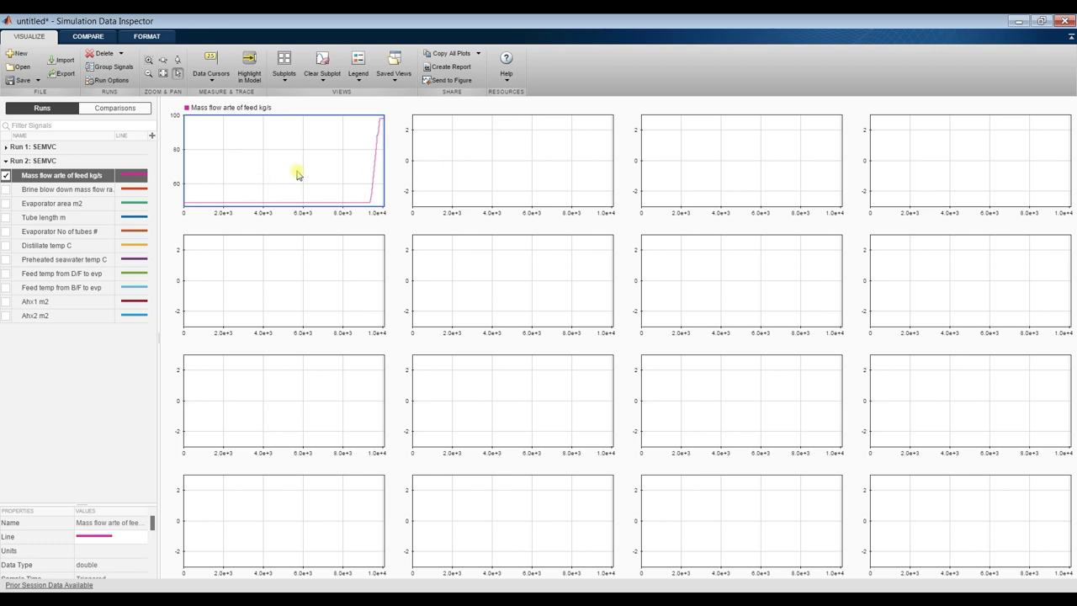
click(459, 160)
click(6, 190)
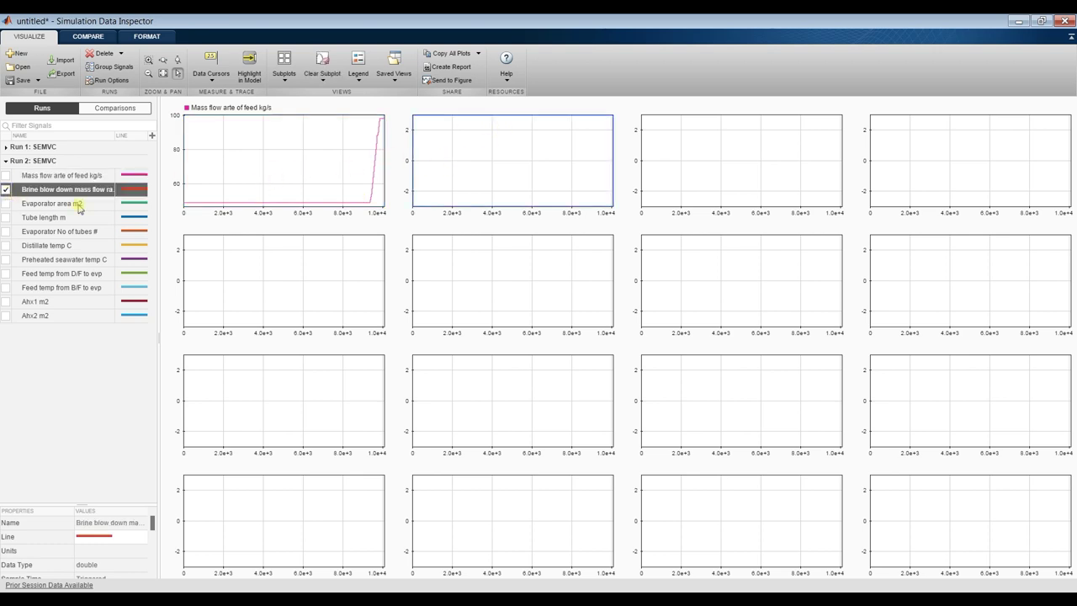
click(719, 160)
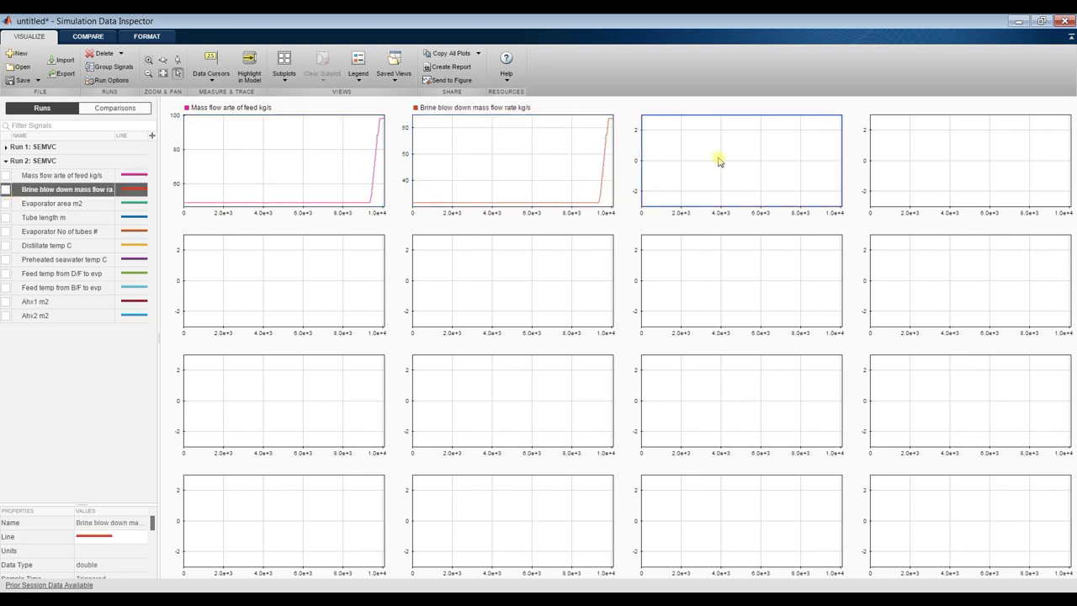
click(6, 205)
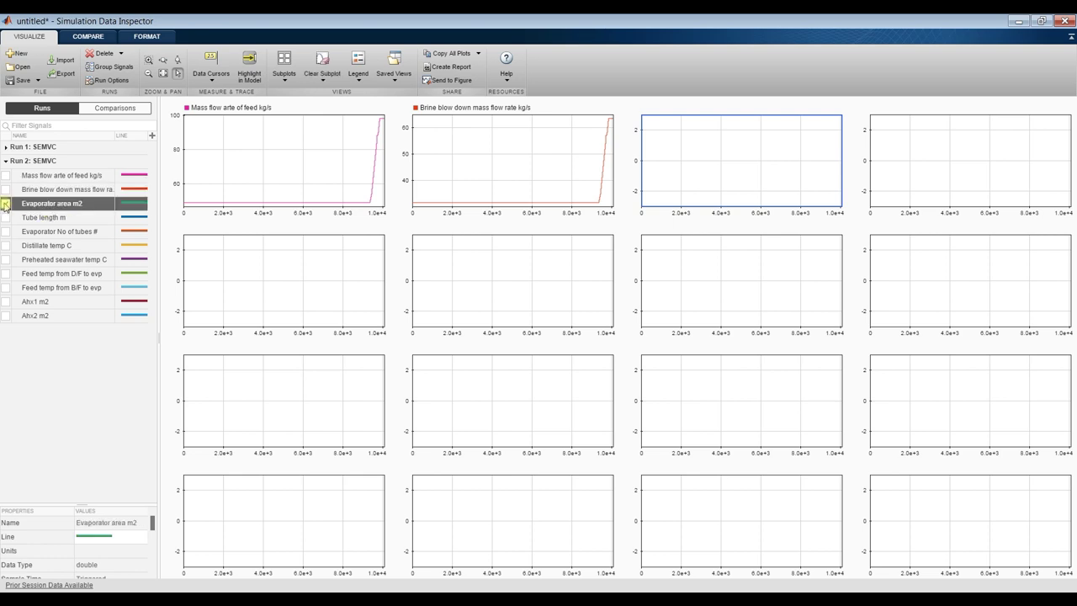
click(939, 159)
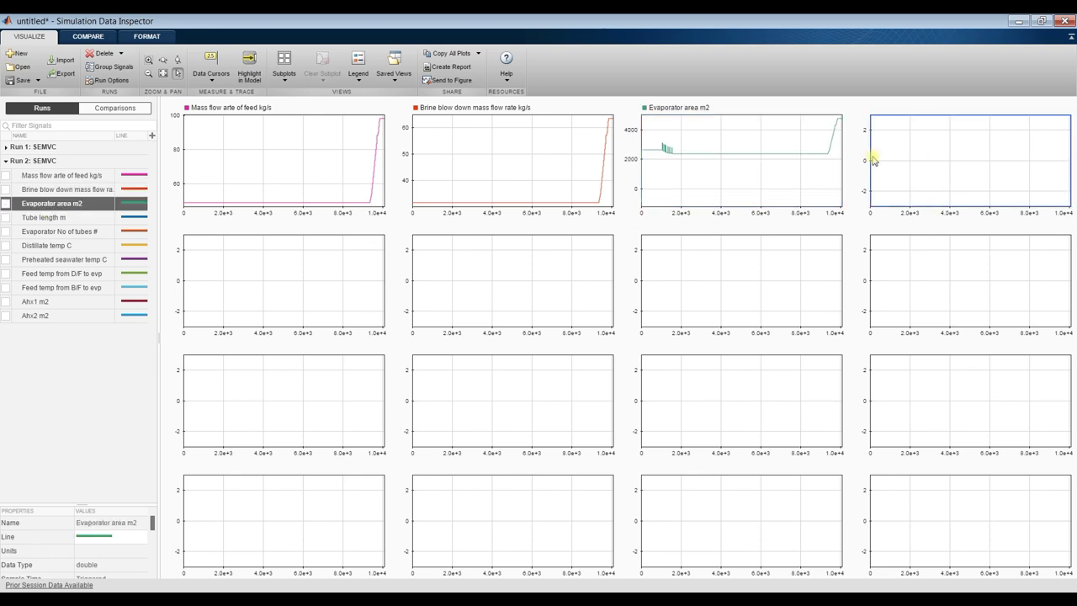
click(6, 217)
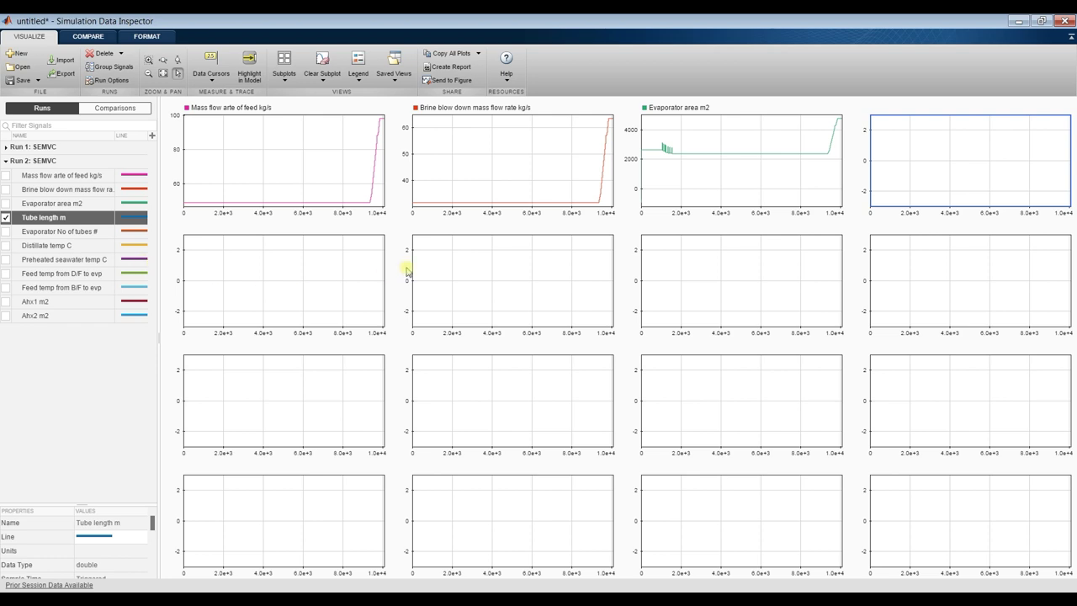
Step: Plot the evaporator tube count and distillate temperature in the first two second-row cells
click(287, 298)
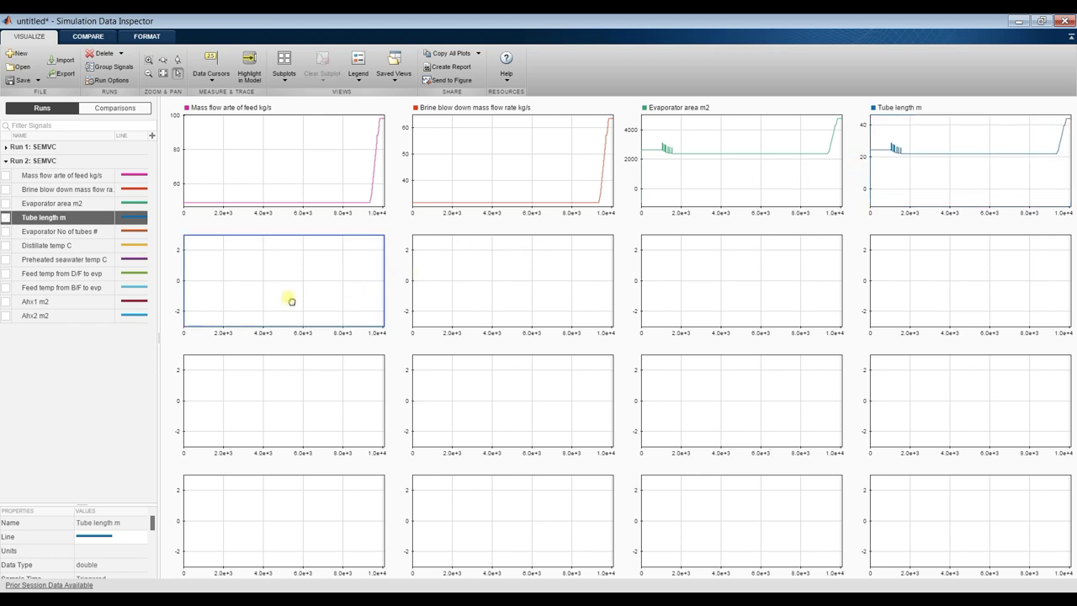
click(5, 231)
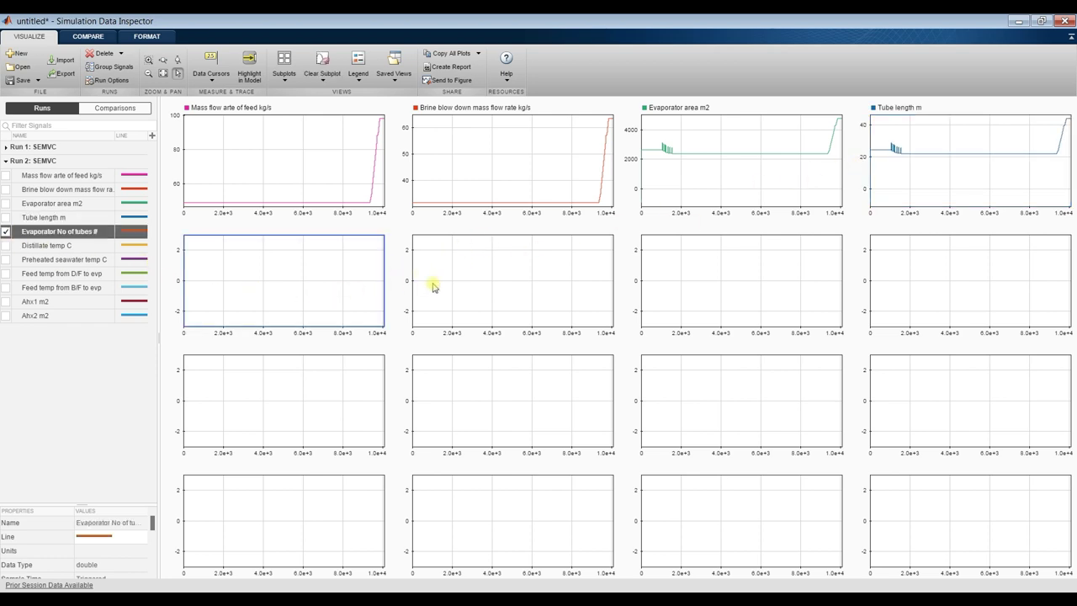
click(530, 277)
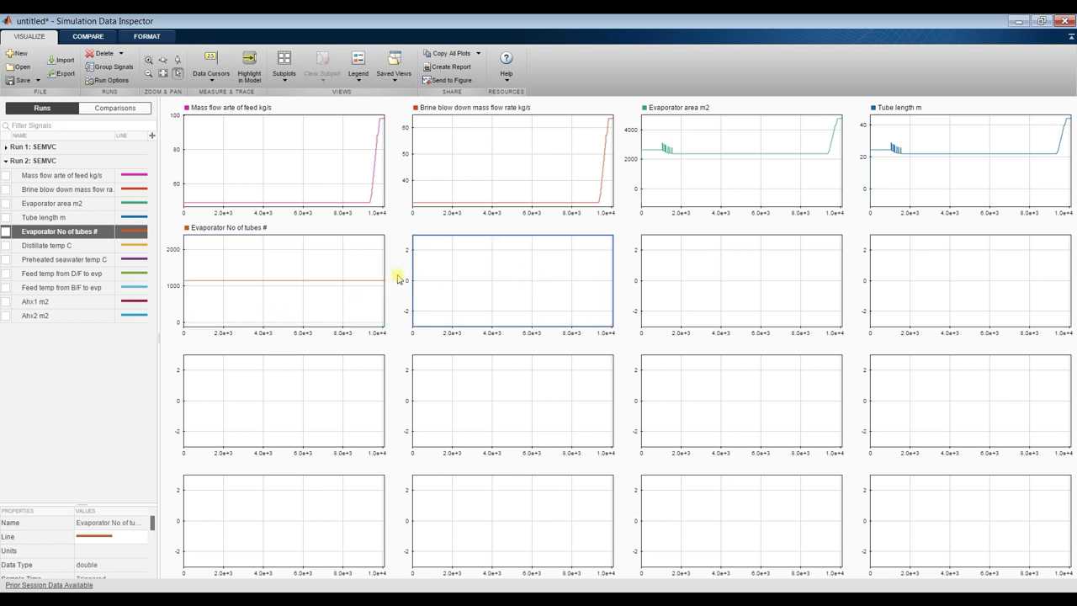
click(7, 246)
click(7, 246)
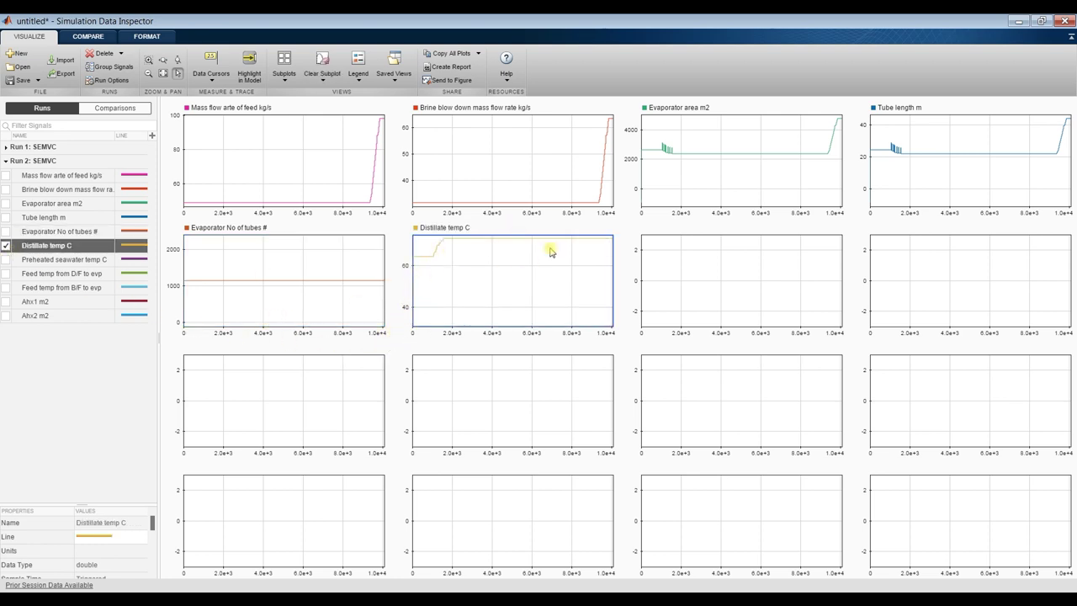
click(741, 274)
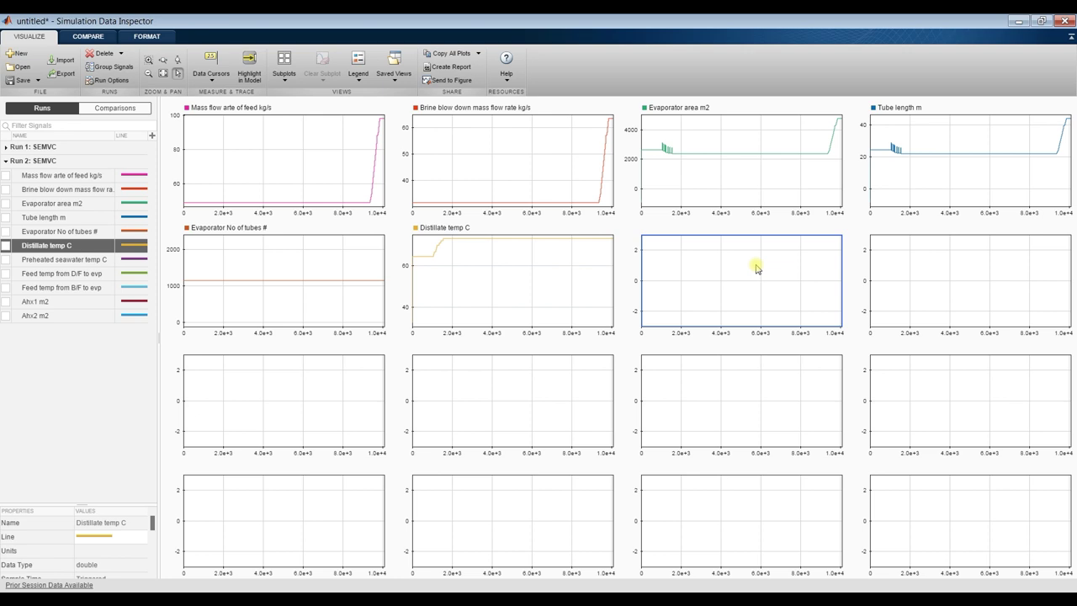
Step: Plot preheated seawater temp, the D/F and B/F feed temperatures, Ahx1 m2 and Ahx2 m2 in the next cells
click(6, 260)
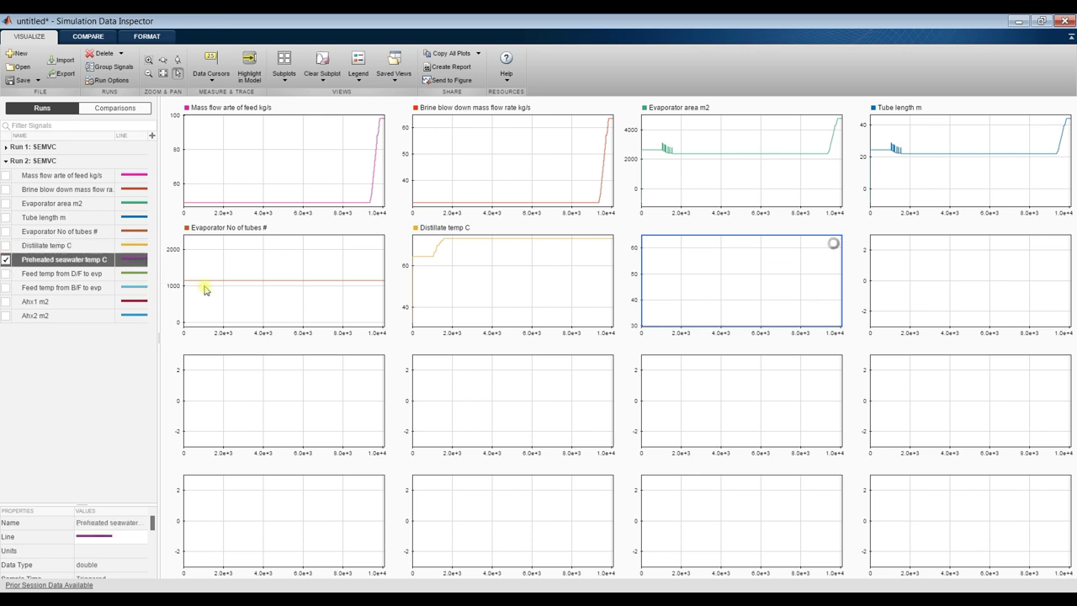
click(966, 288)
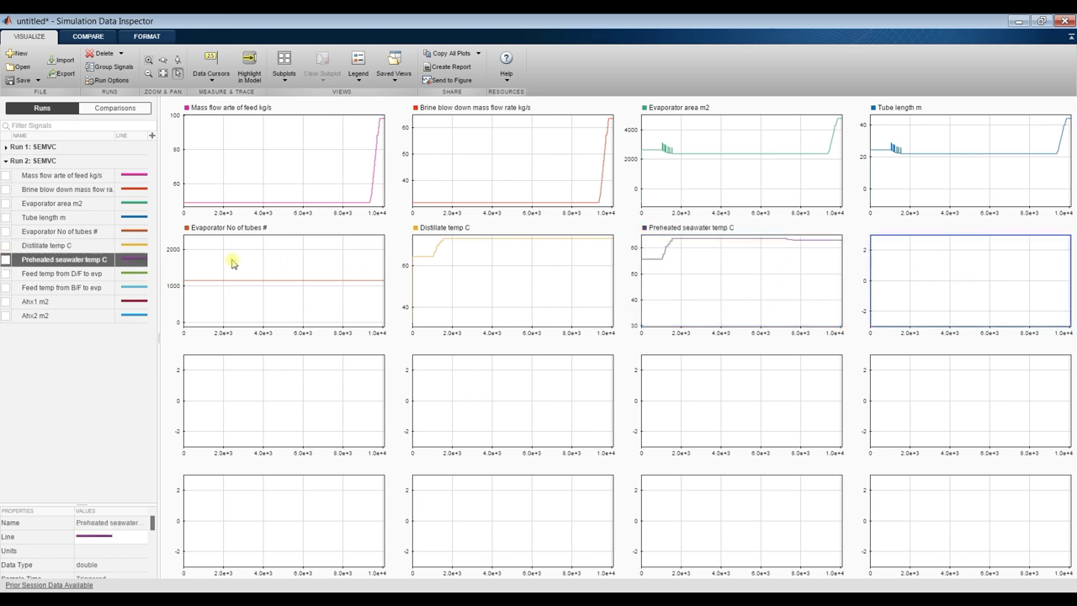
click(6, 274)
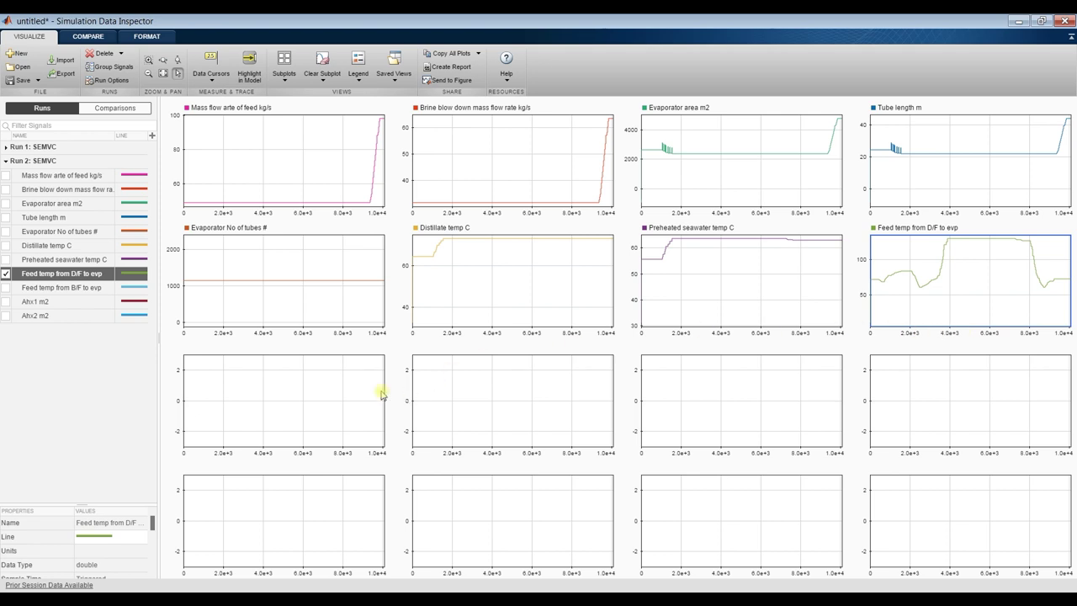
click(309, 387)
click(6, 288)
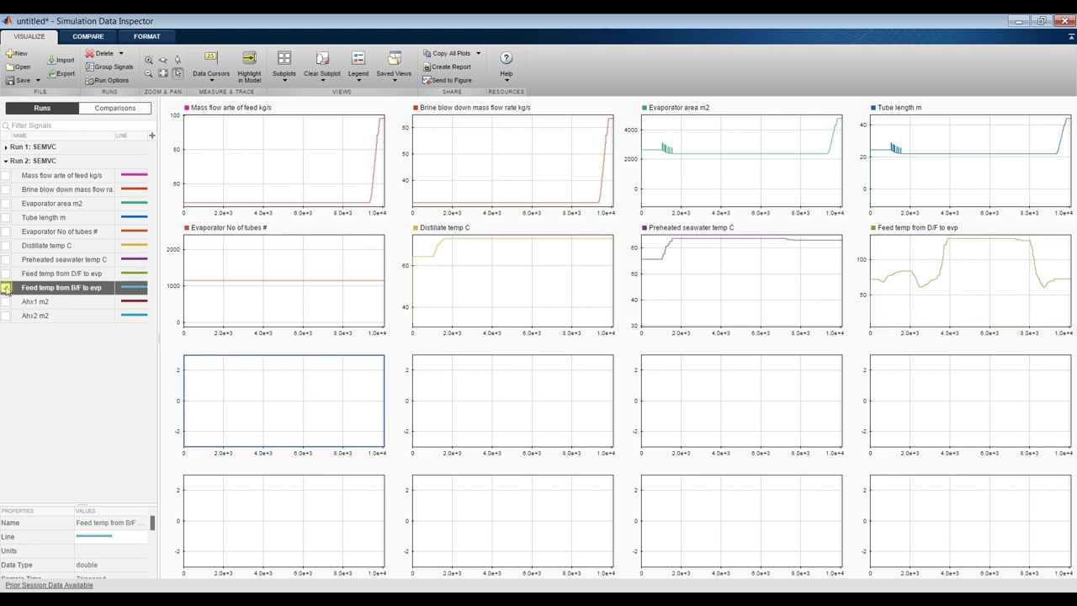
click(516, 414)
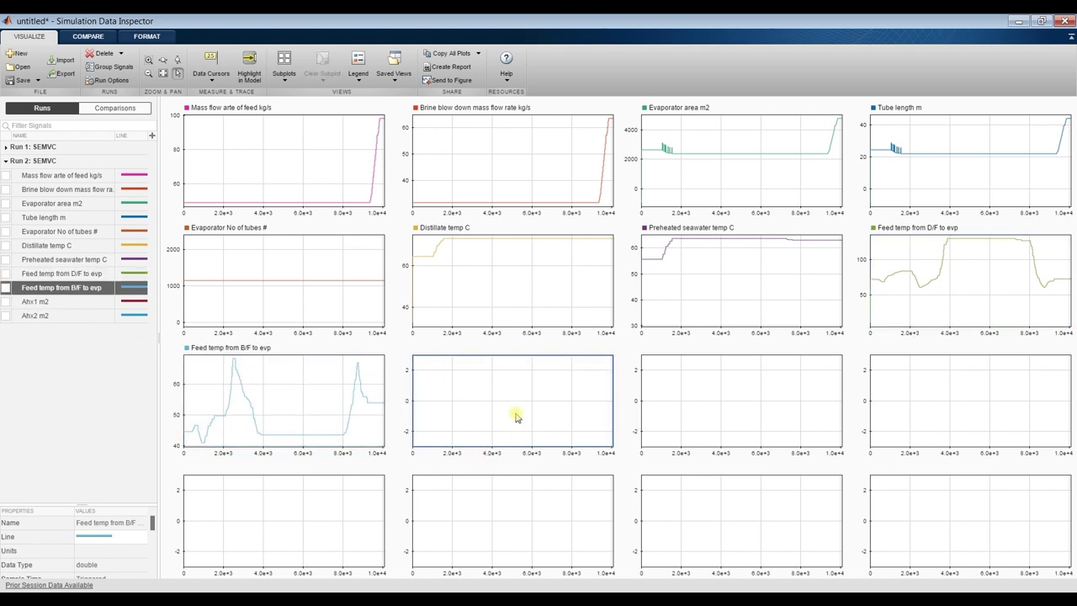
click(7, 301)
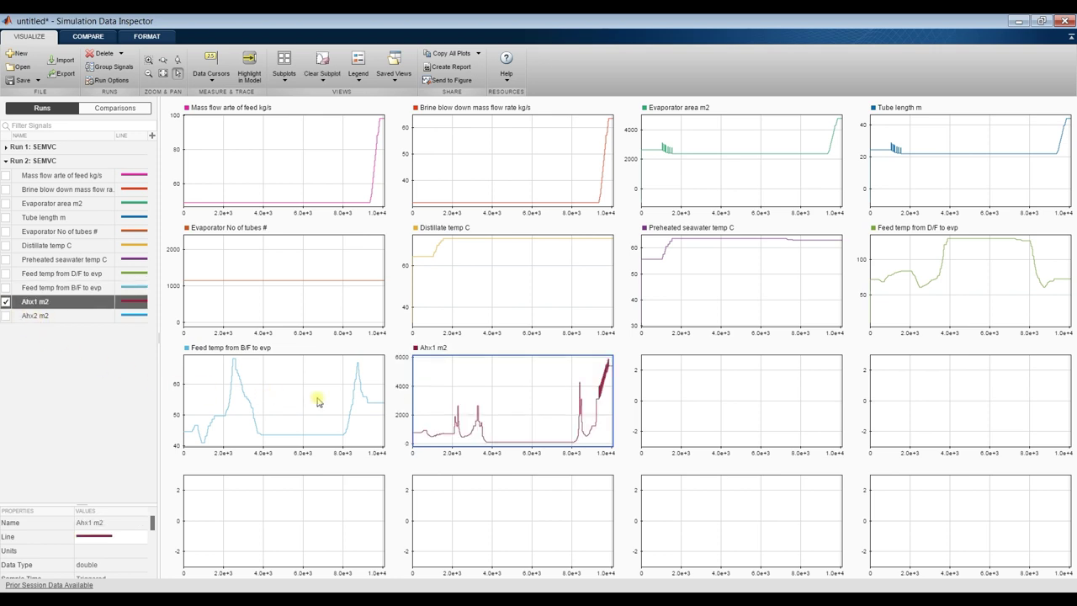
click(741, 414)
click(6, 315)
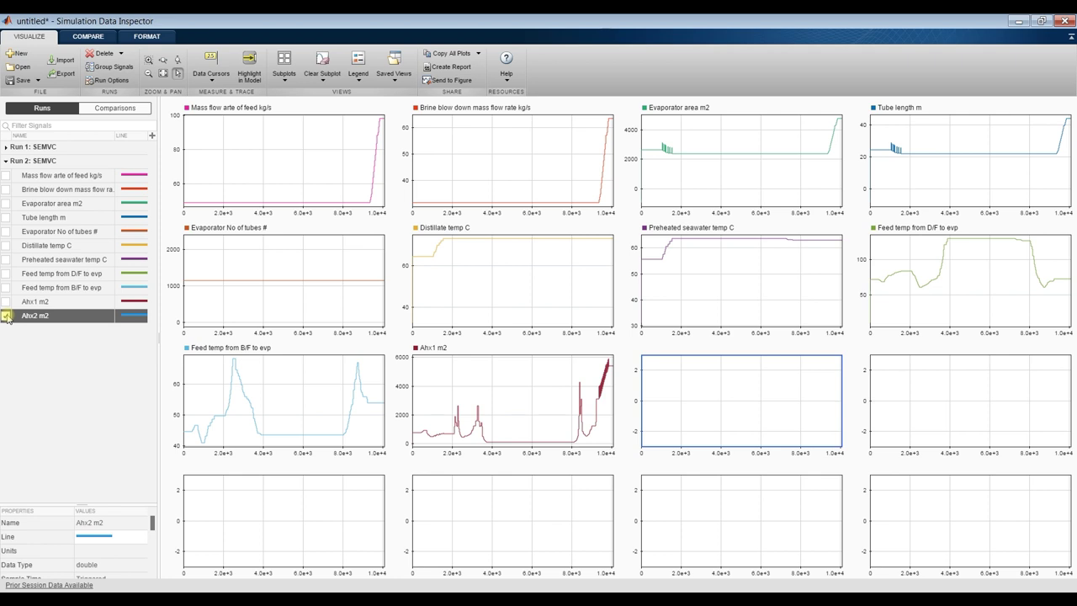